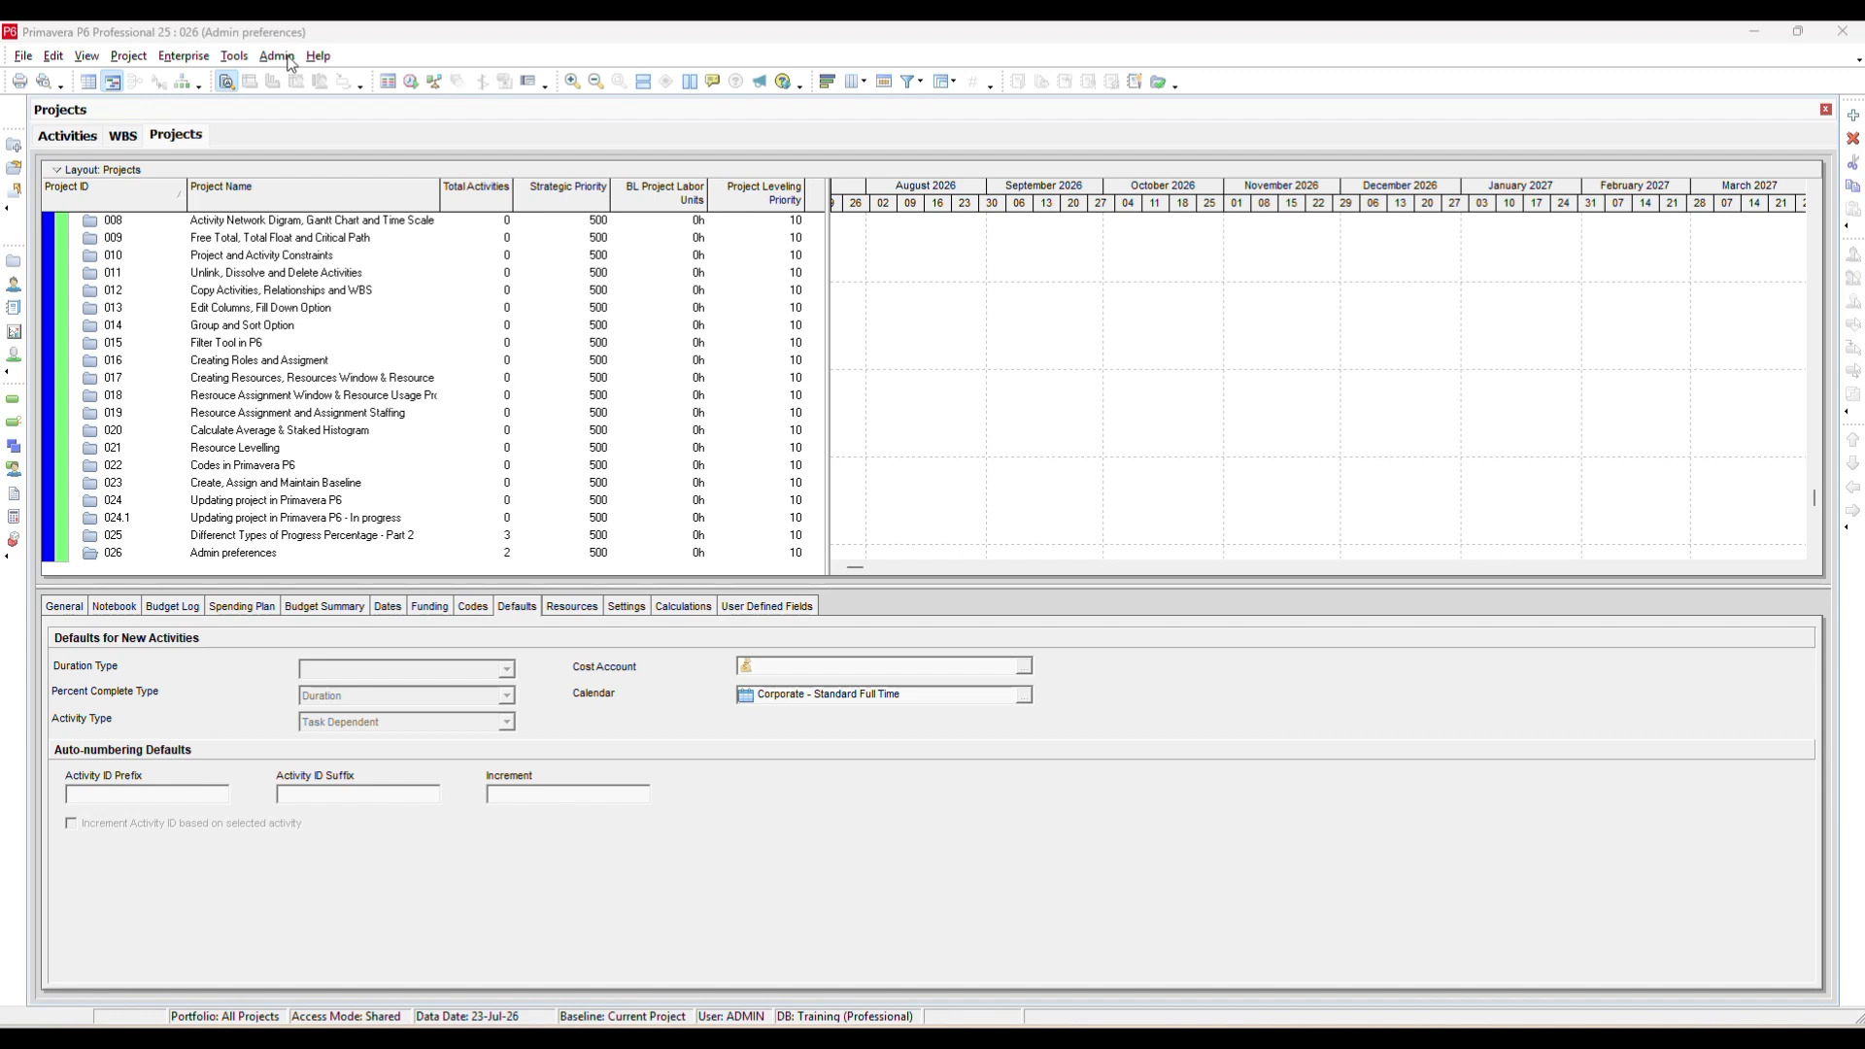
Open Admin Preferences and review each of its pages, from General through Exception Site List, before closing it.
click(276, 56)
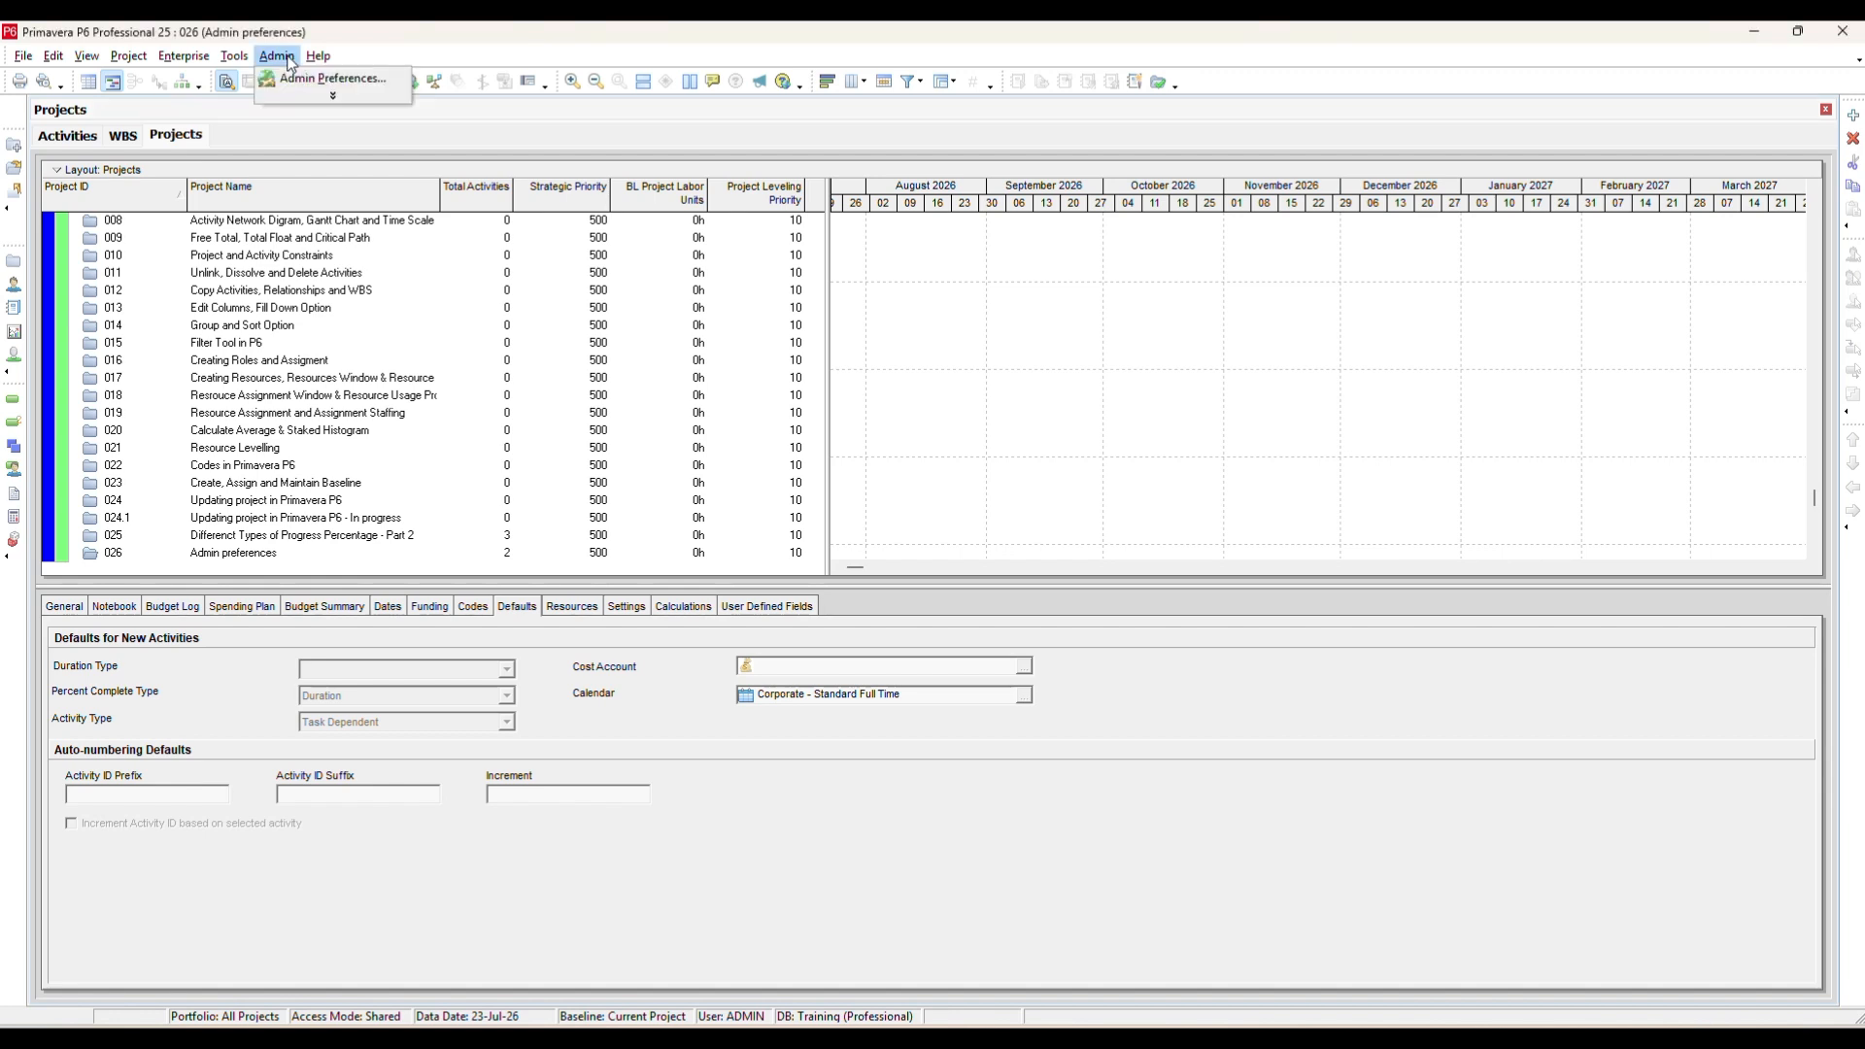
click(296, 76)
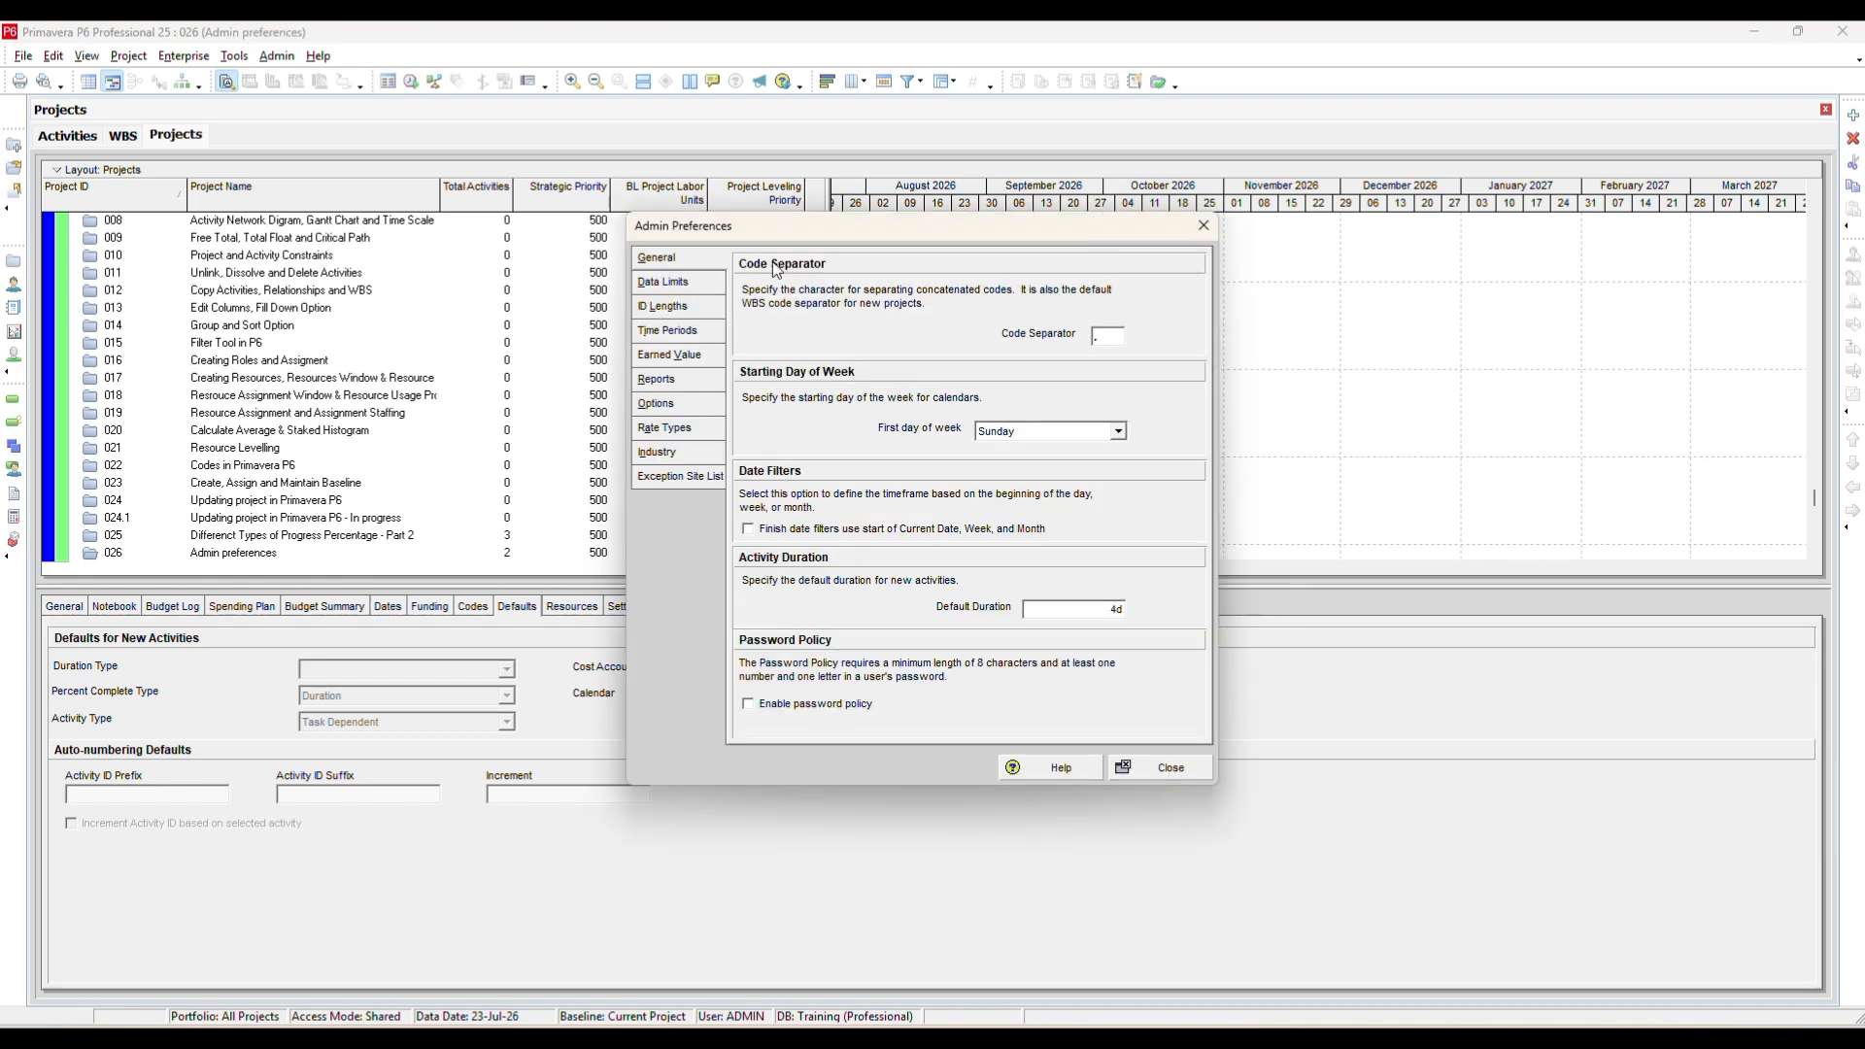
click(663, 285)
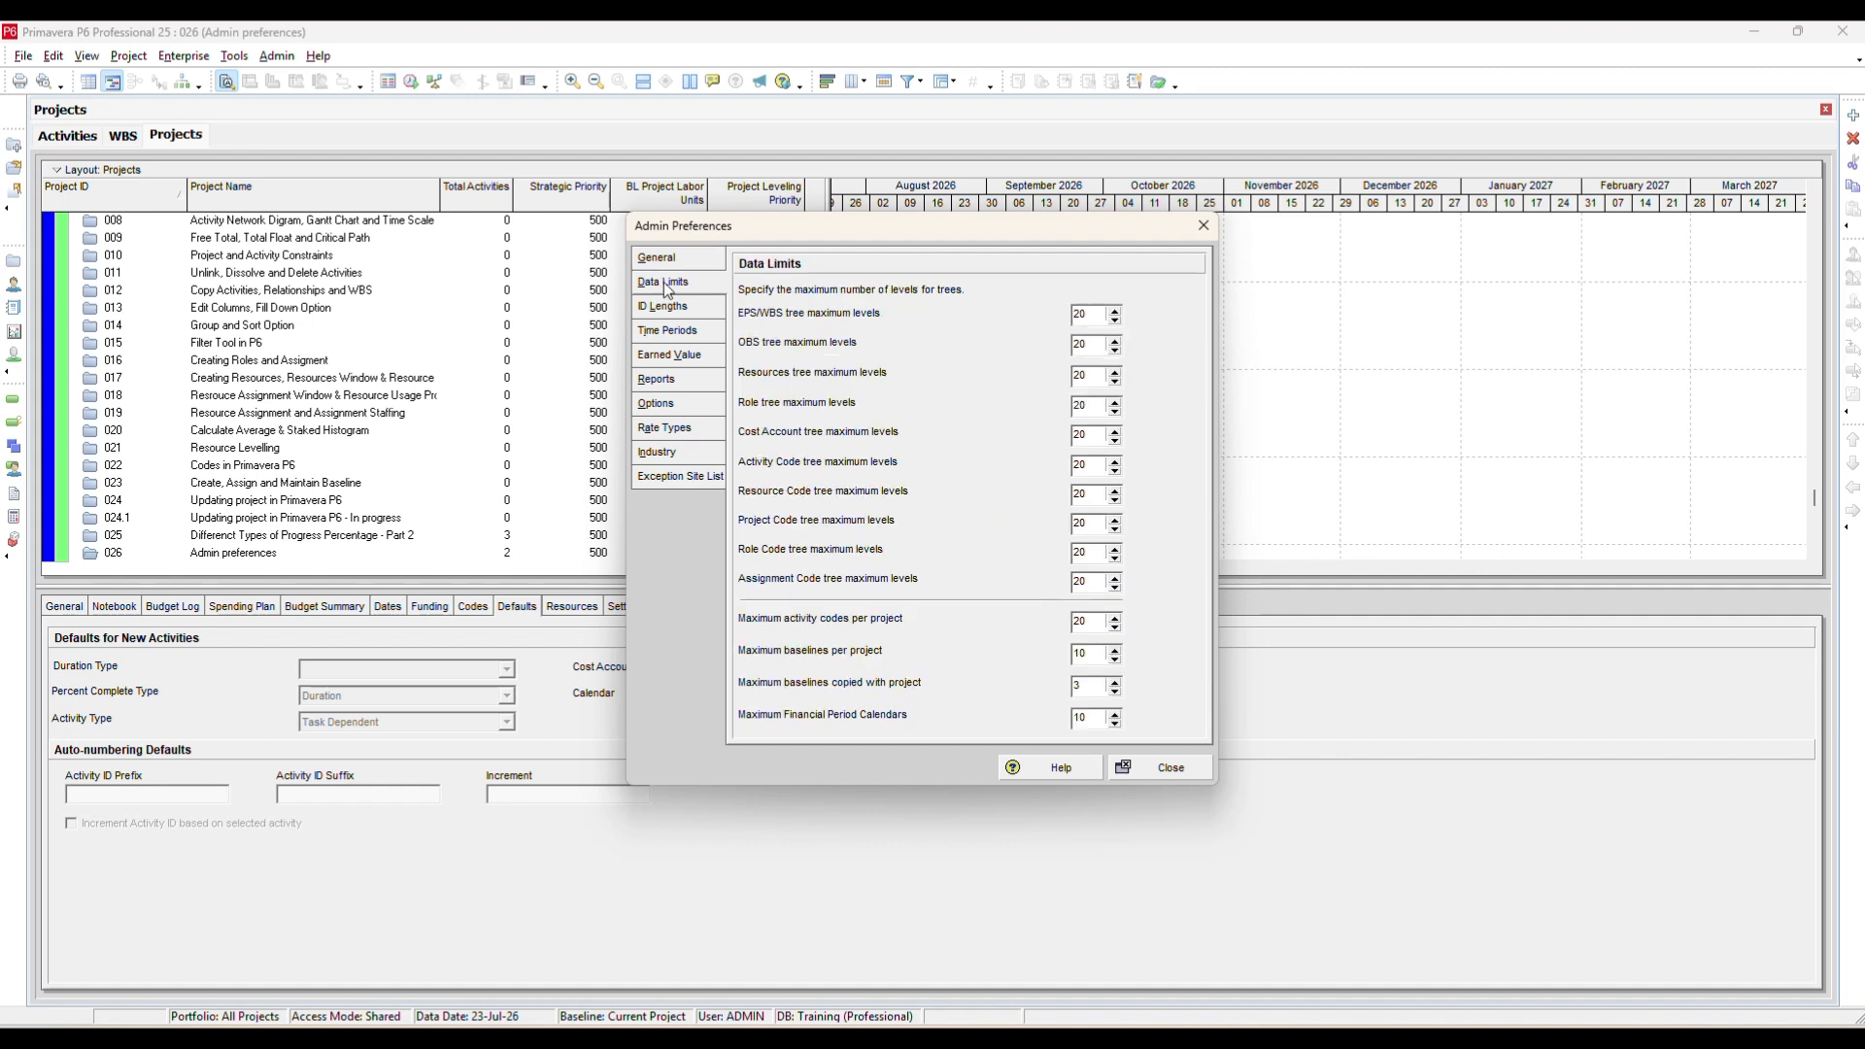
click(674, 306)
click(683, 334)
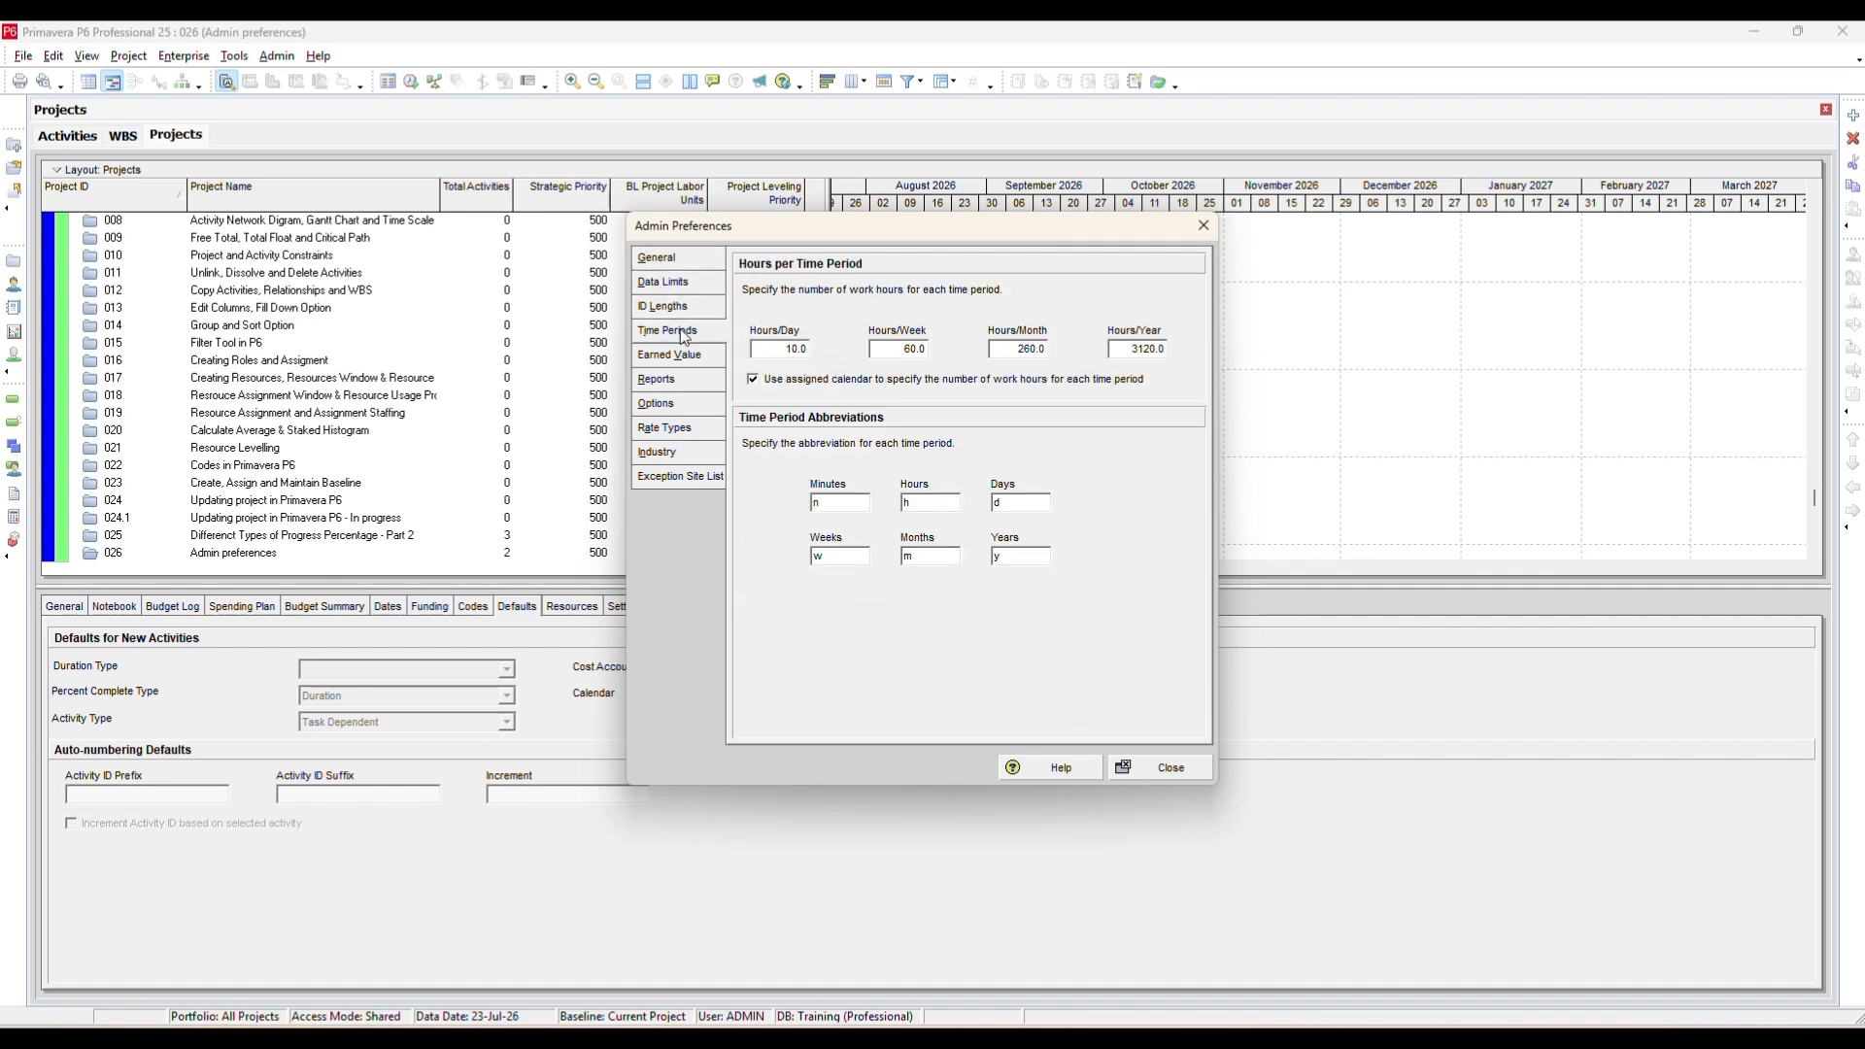
click(684, 354)
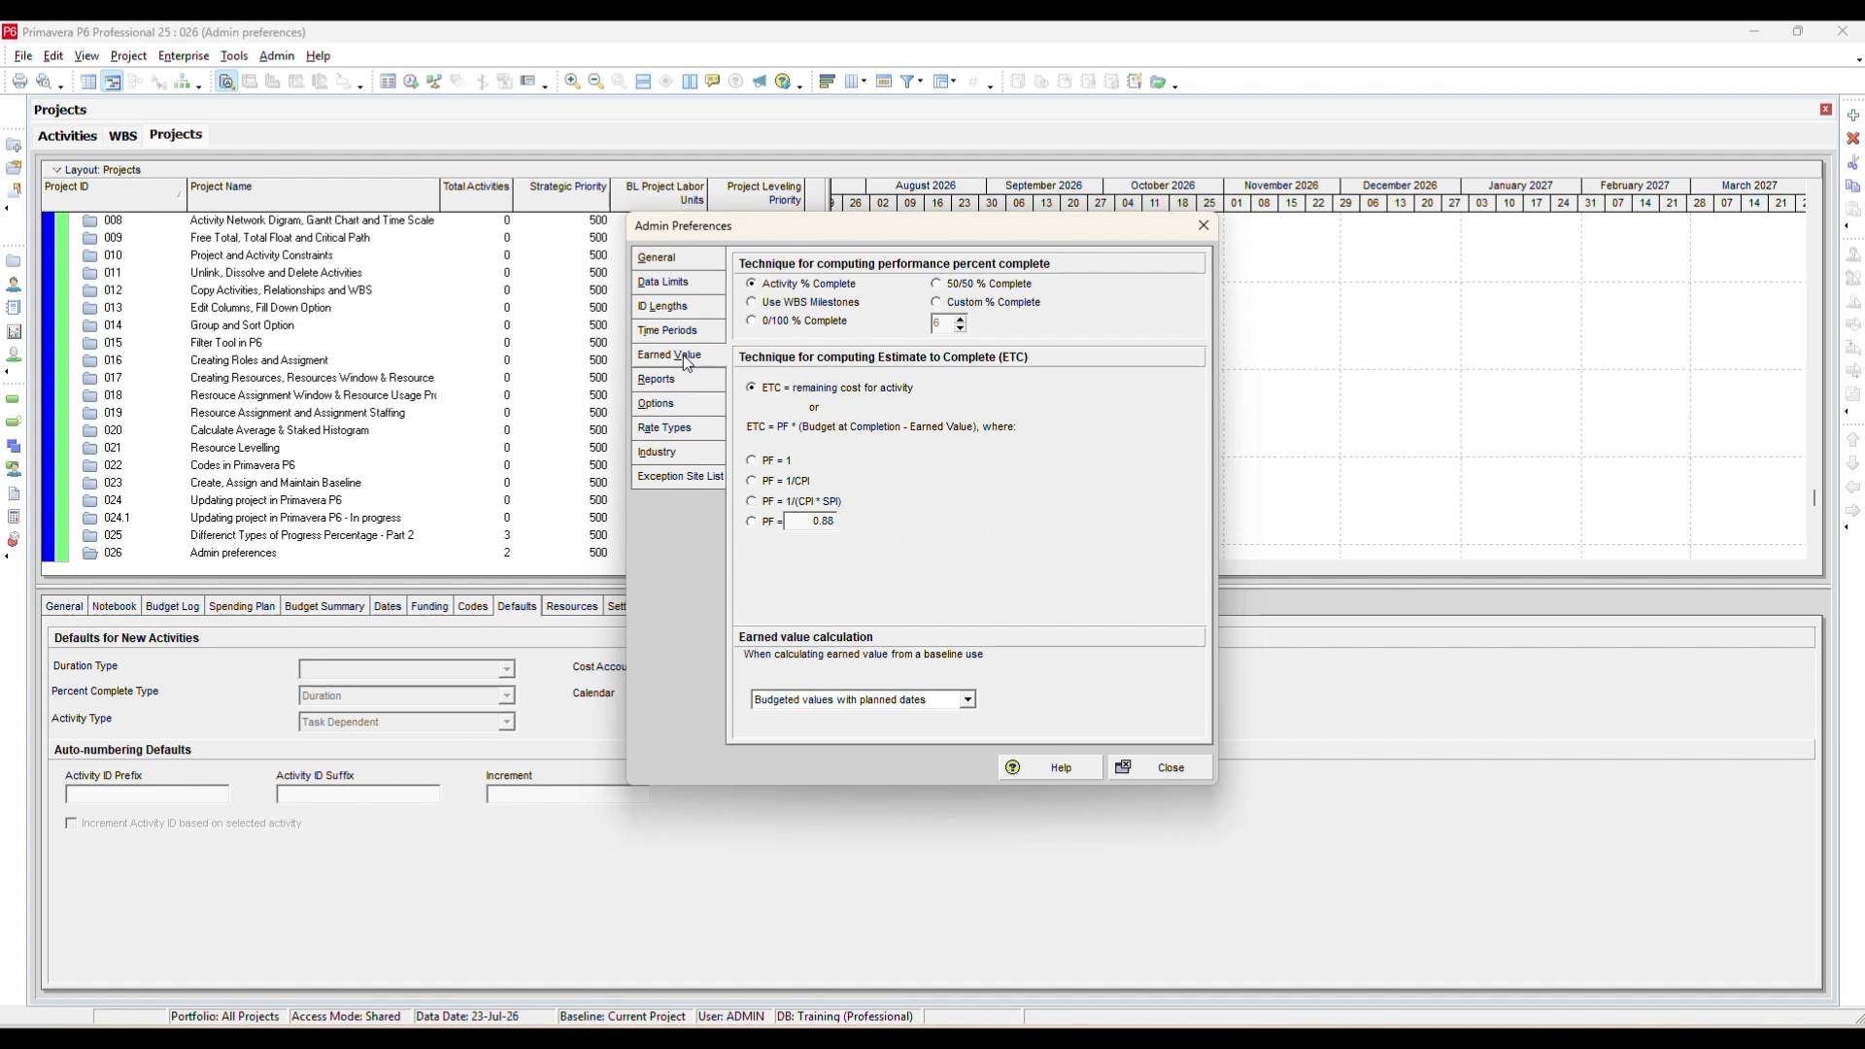
click(685, 380)
click(677, 404)
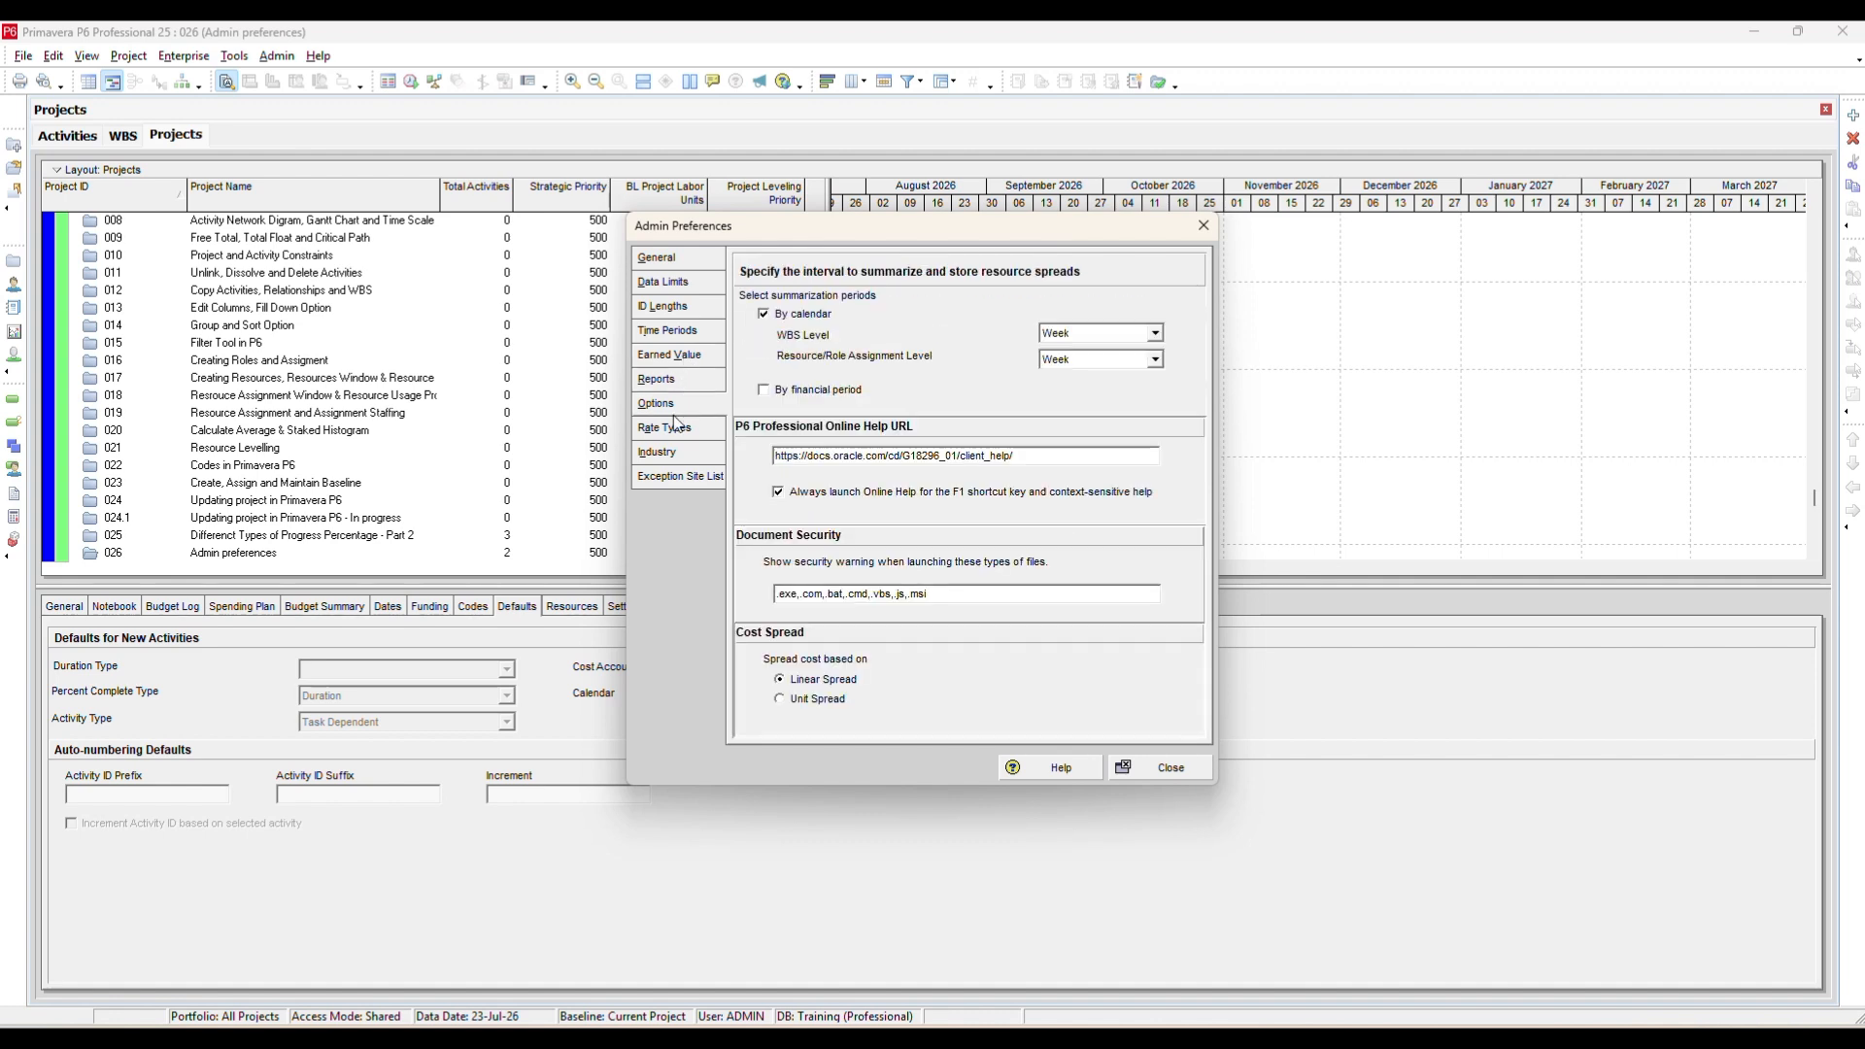
click(677, 429)
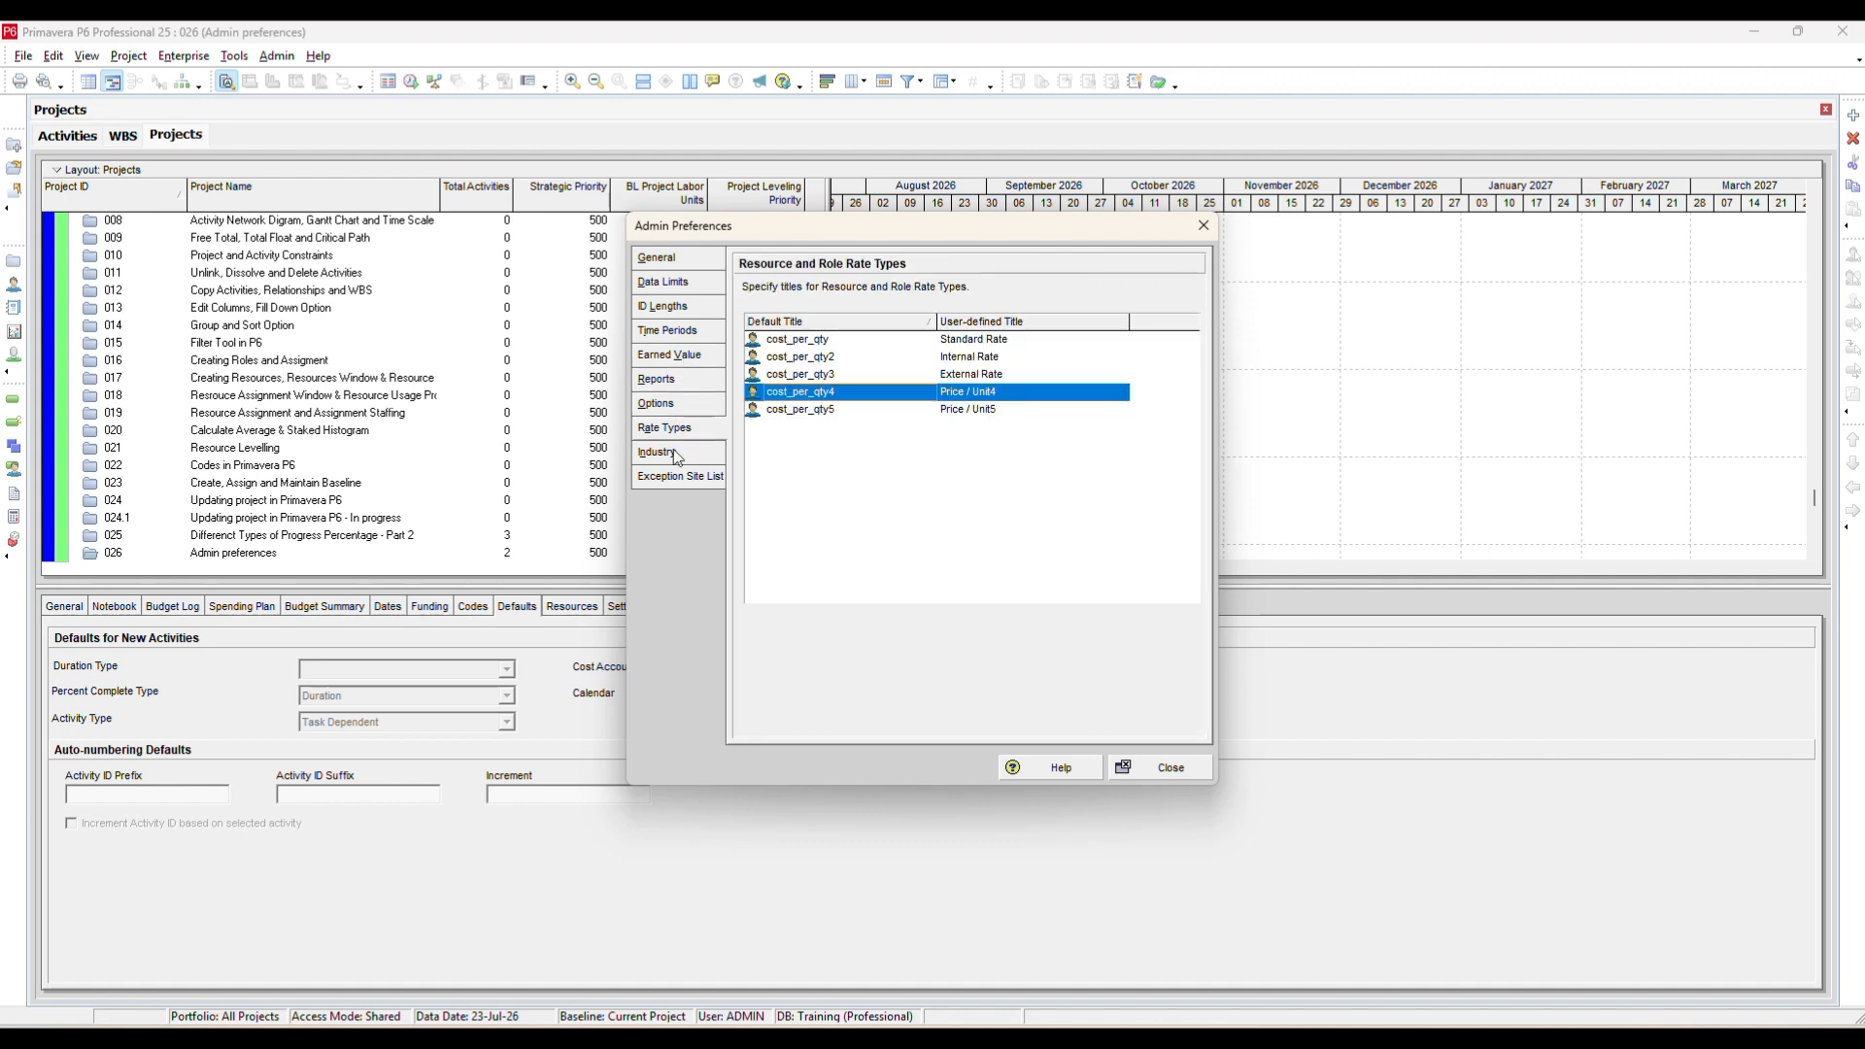
click(677, 454)
click(677, 477)
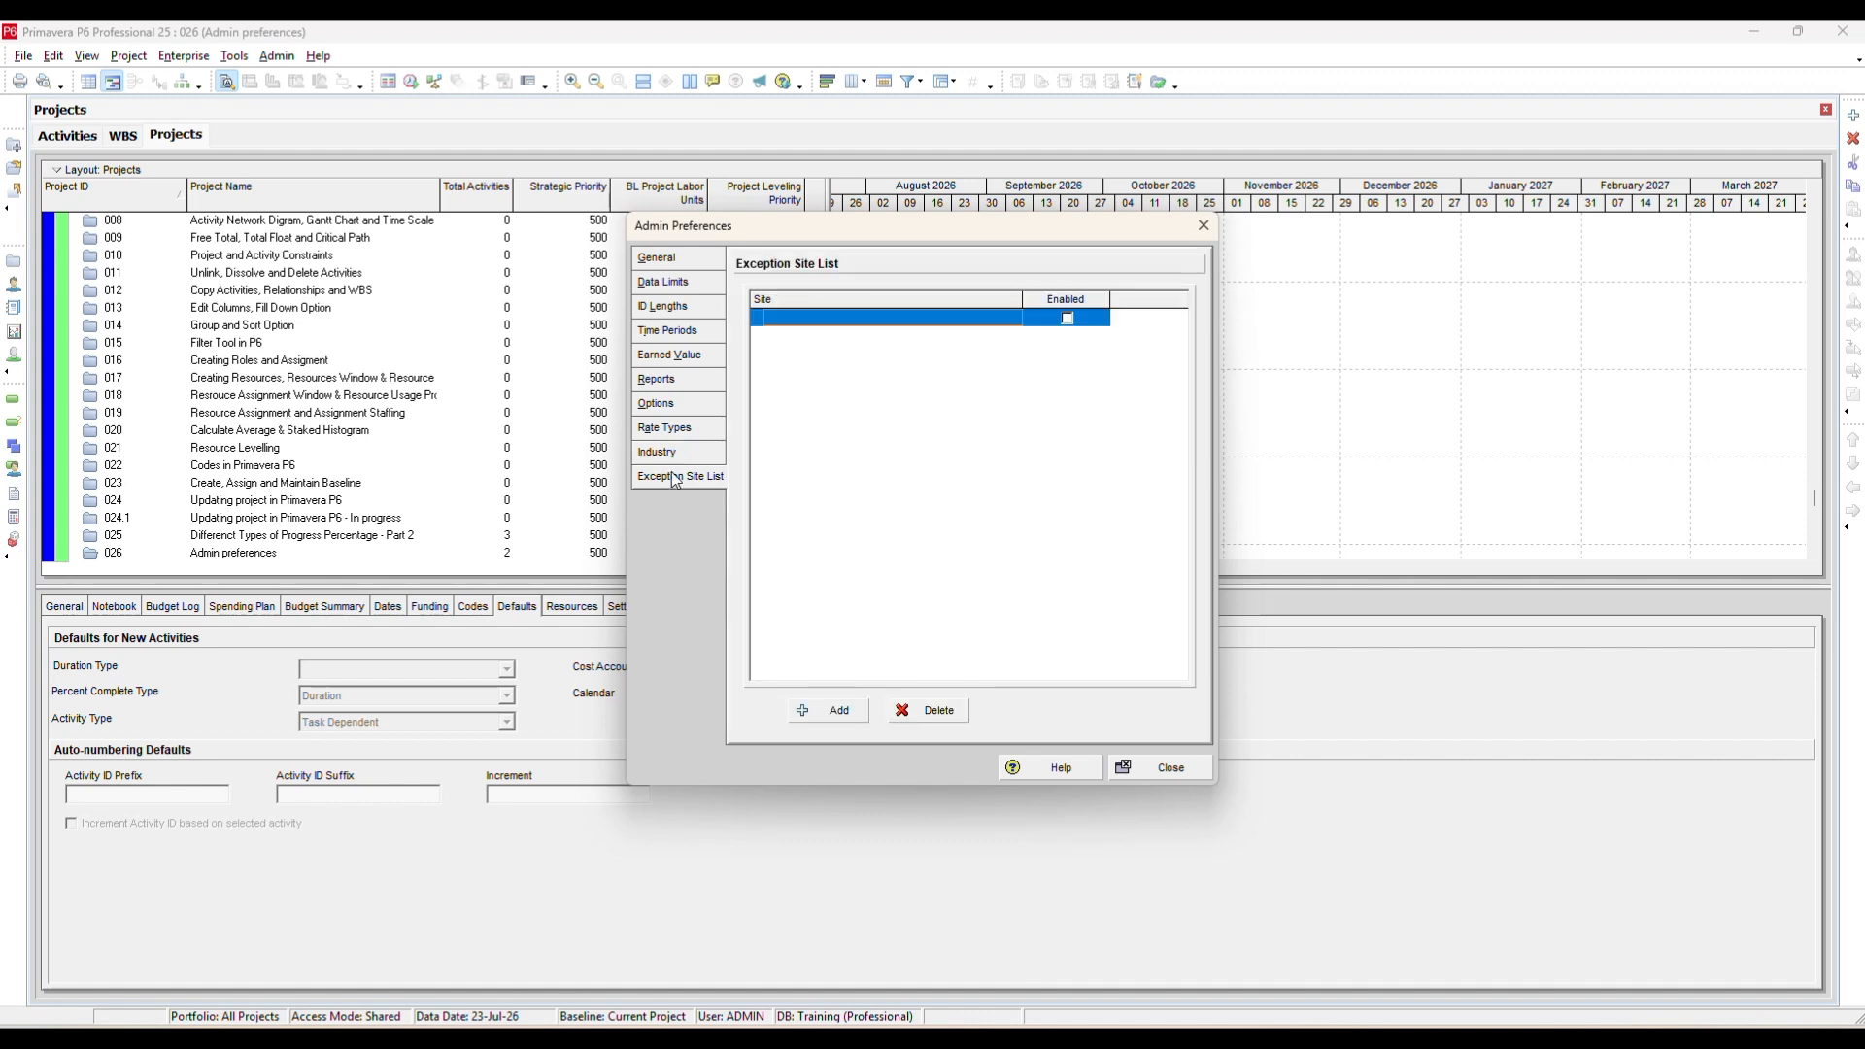
click(700, 258)
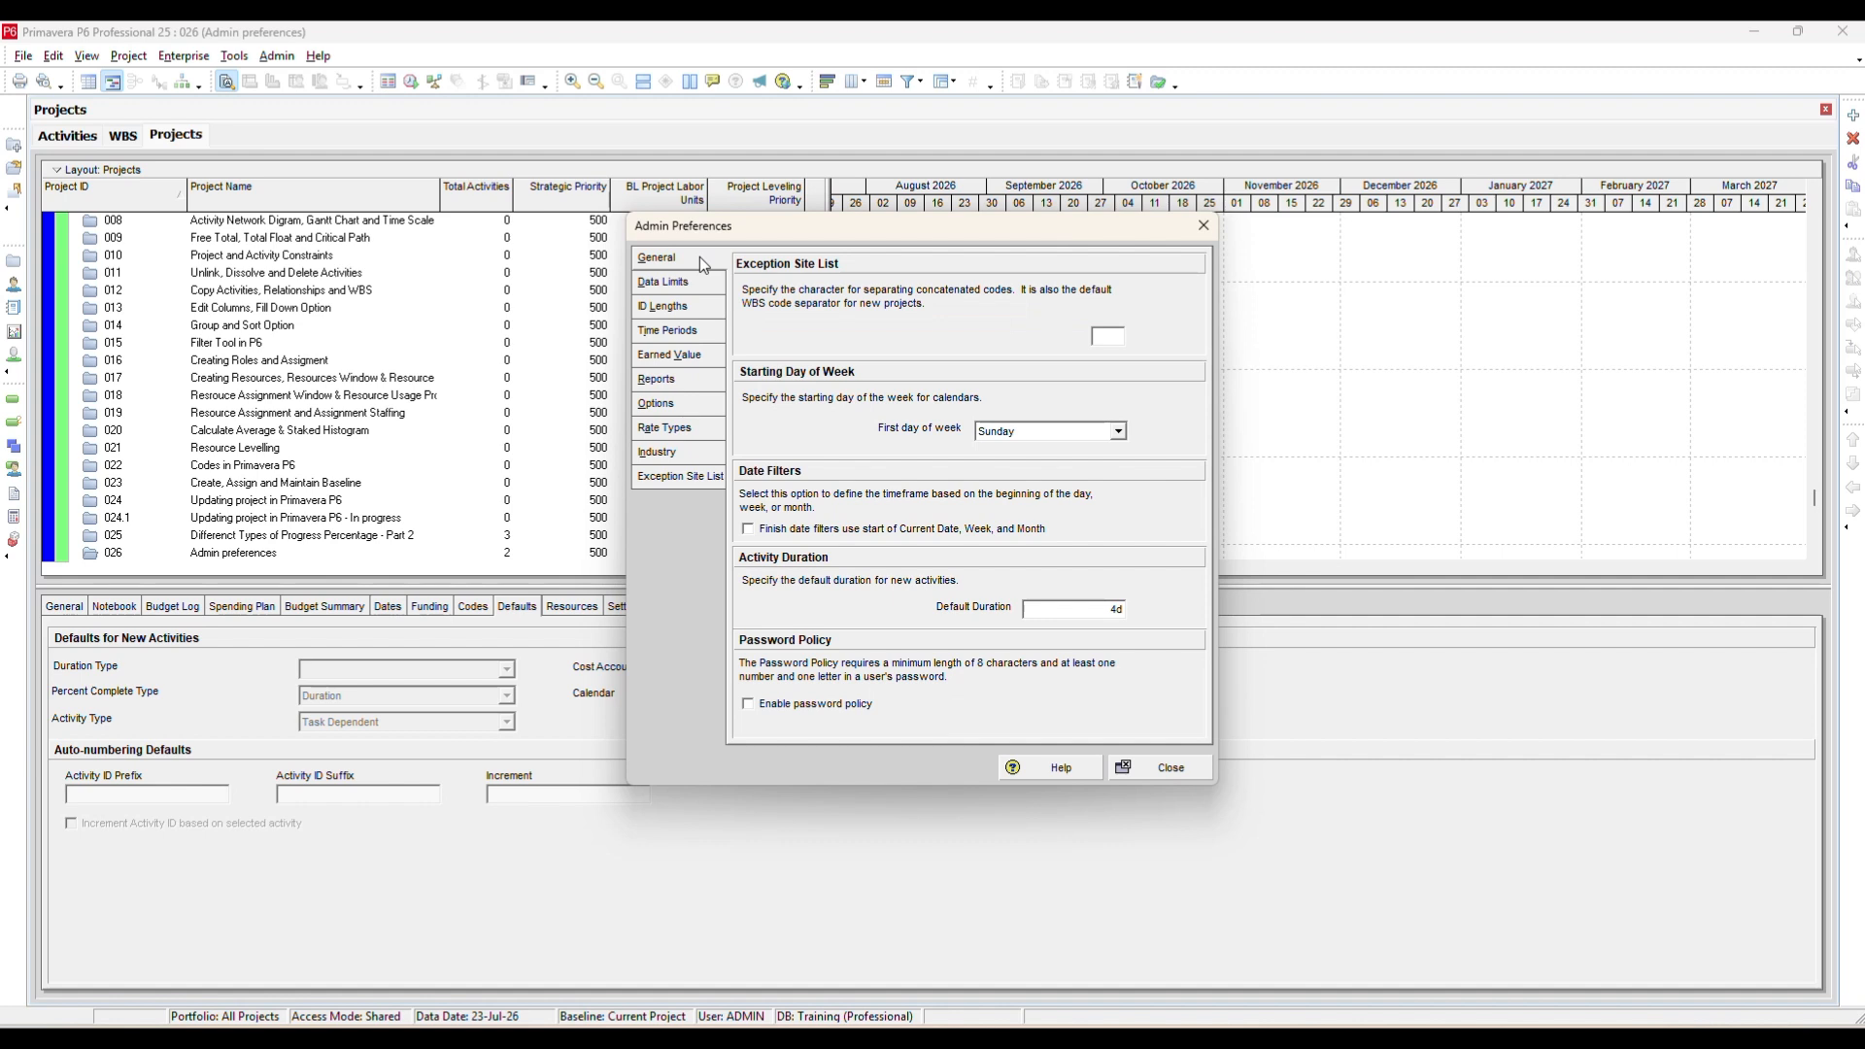
drag(747, 230, 545, 223)
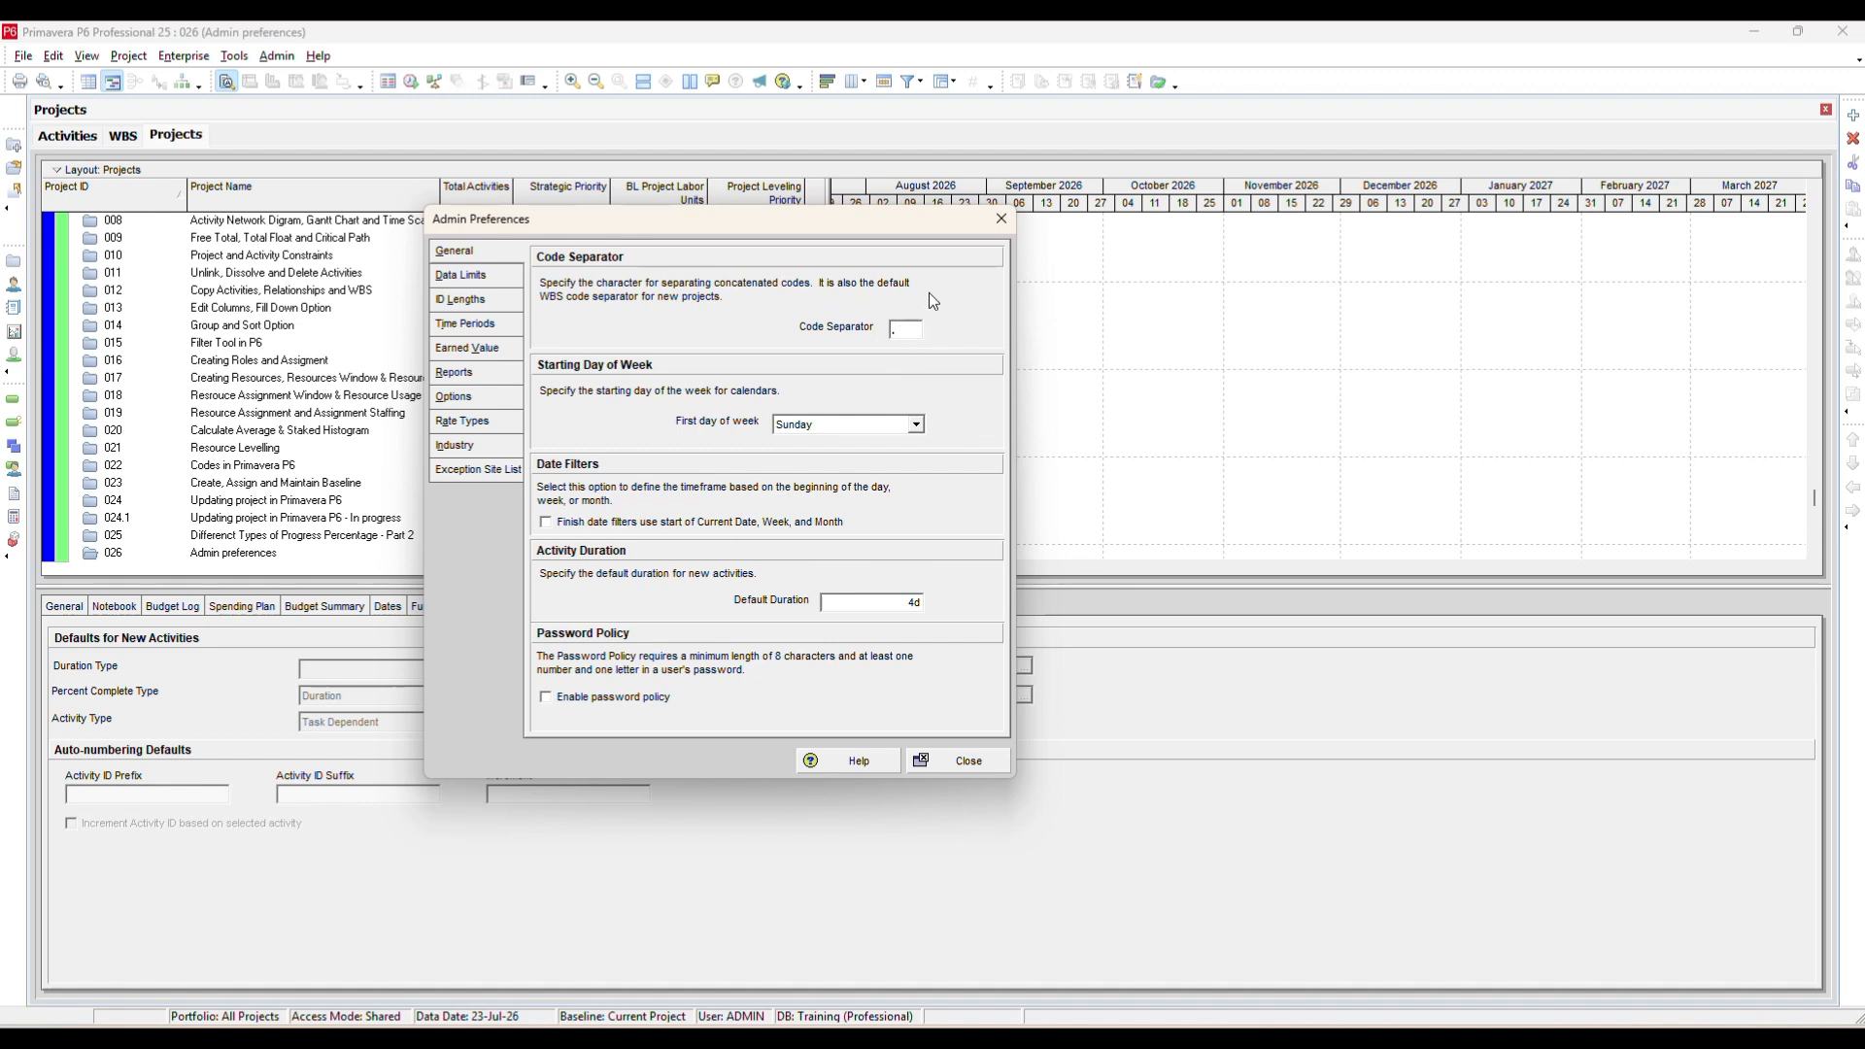
click(1002, 219)
Open project 026 and view its WBS, selecting the 026.1 element.
right_click(249, 542)
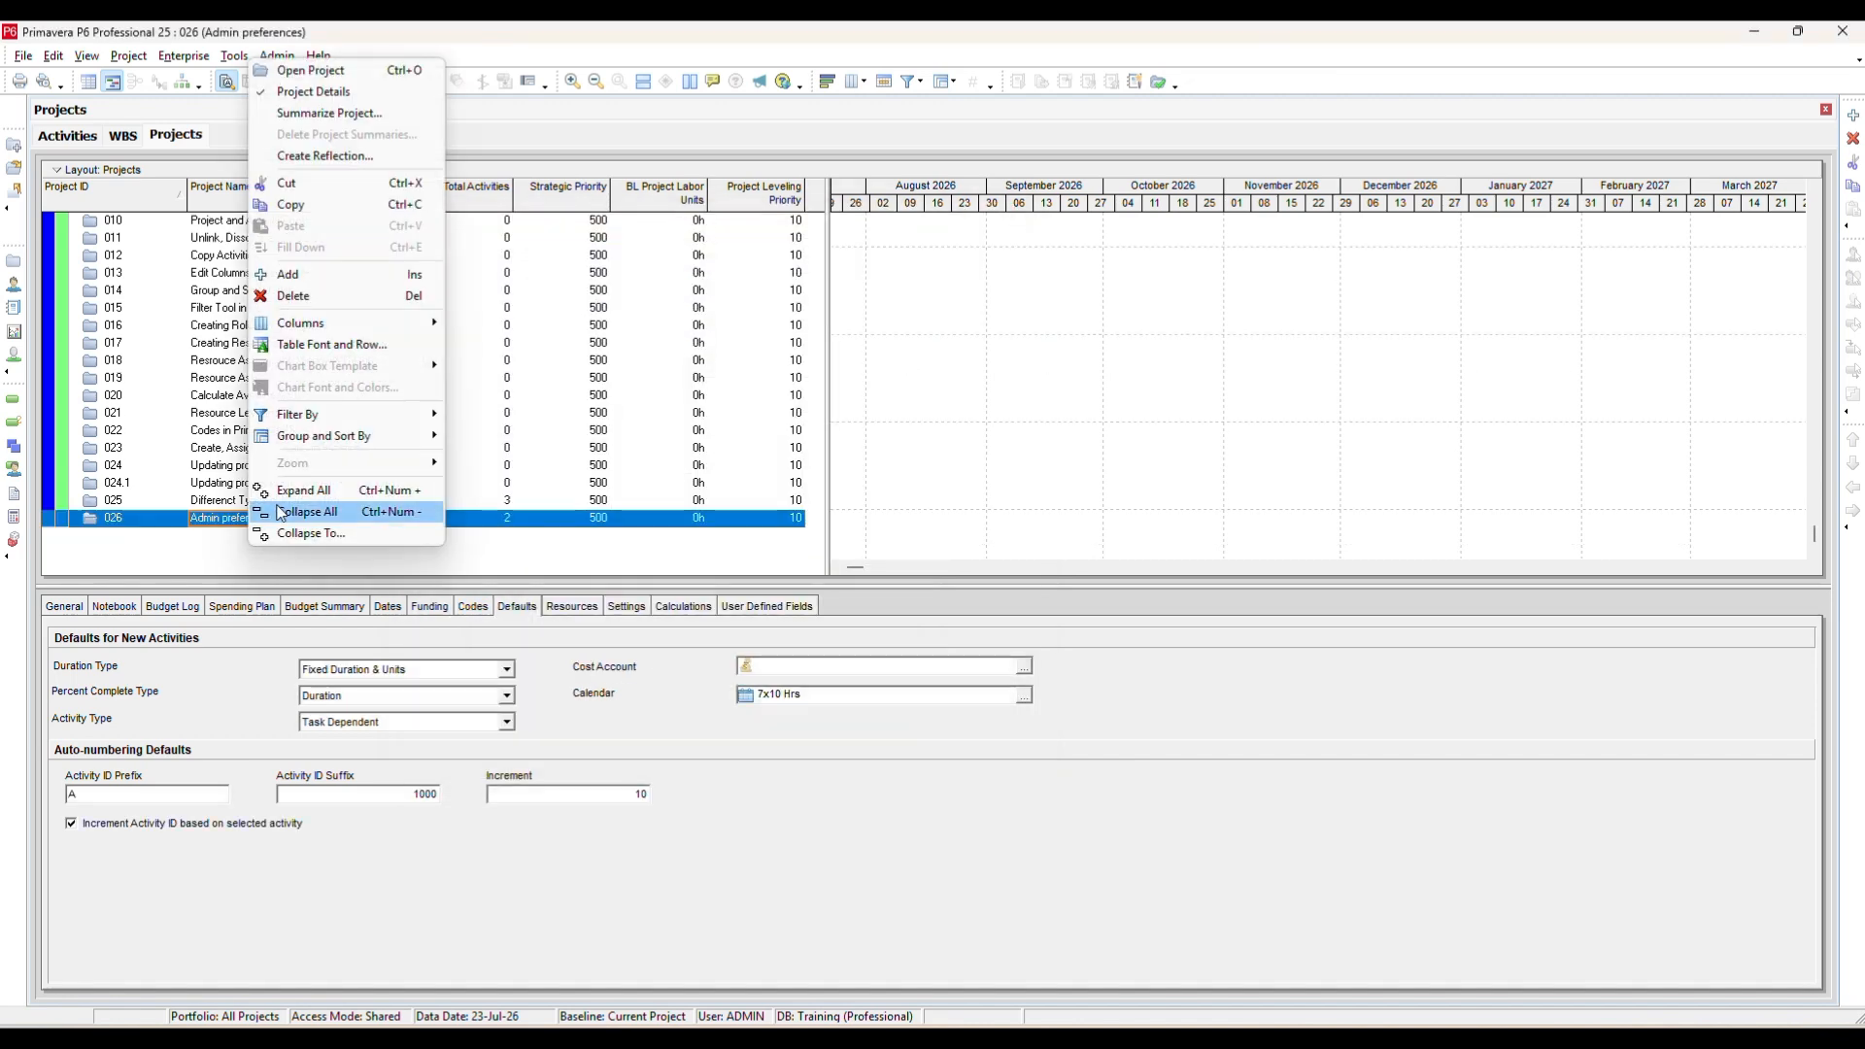
click(311, 70)
click(121, 137)
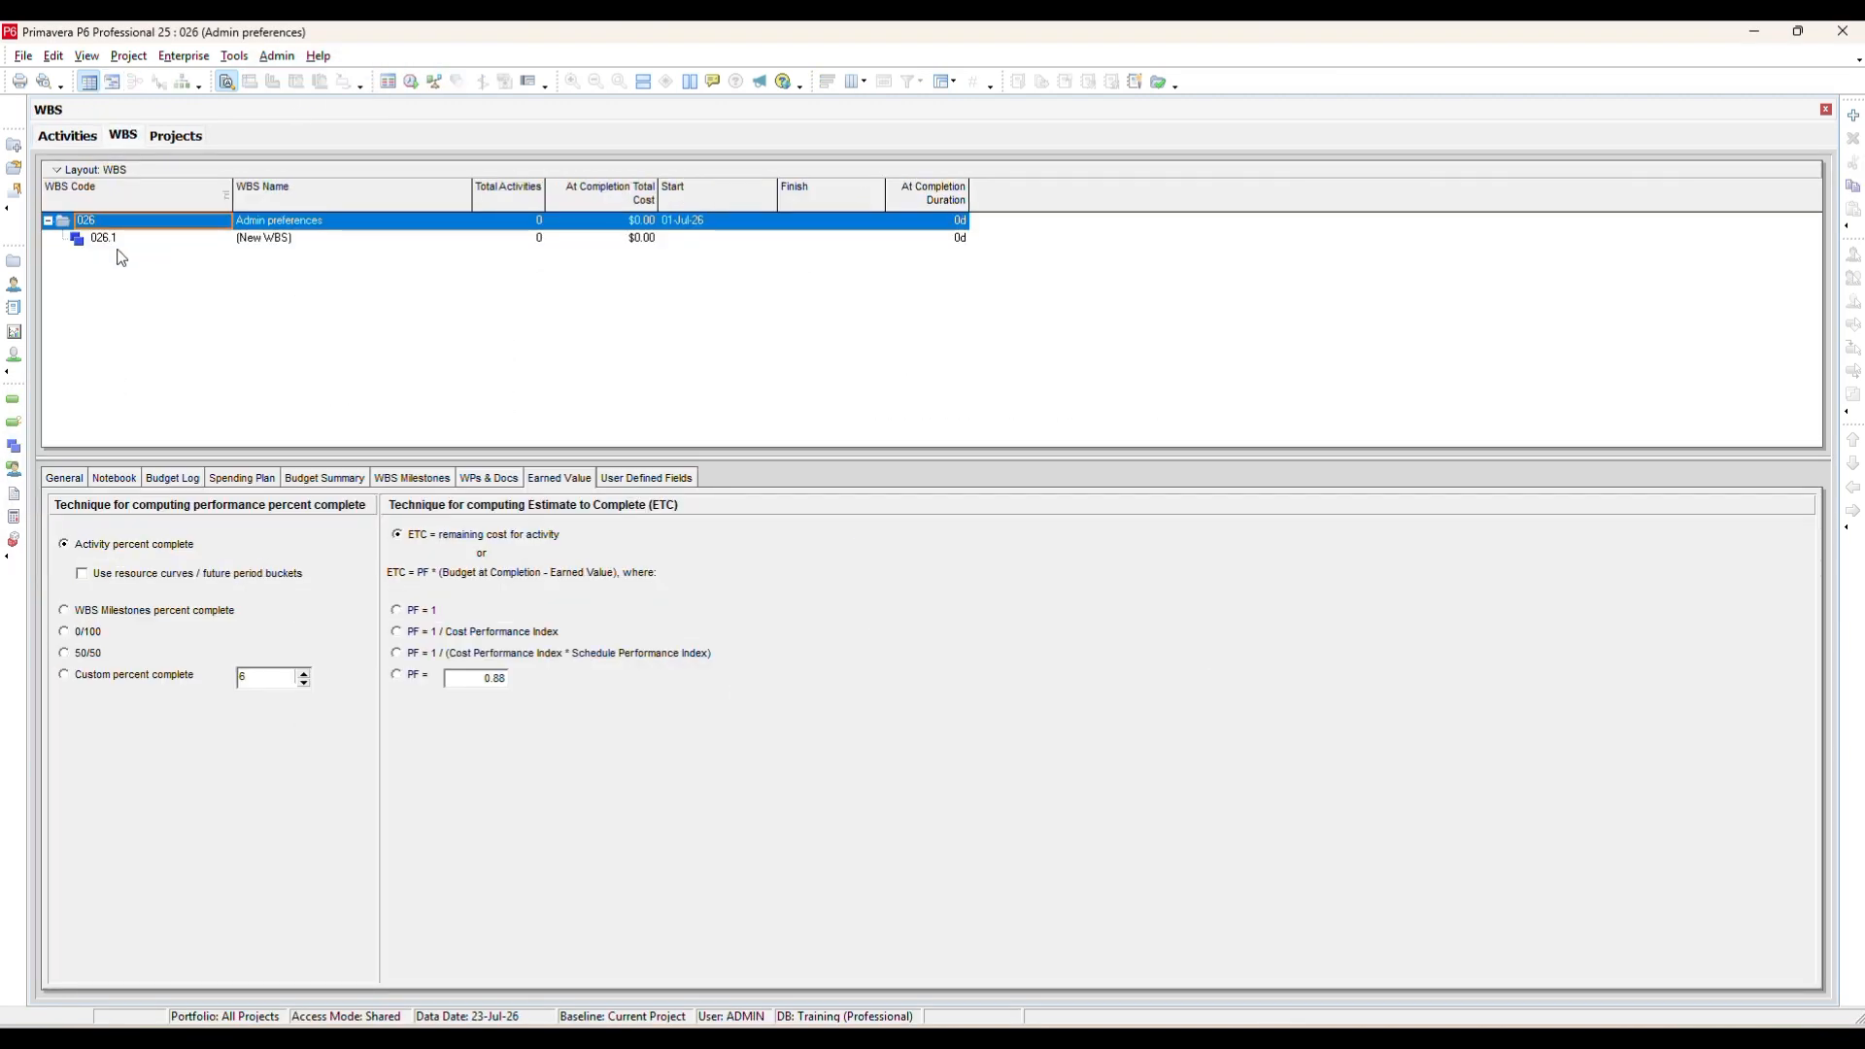
click(119, 242)
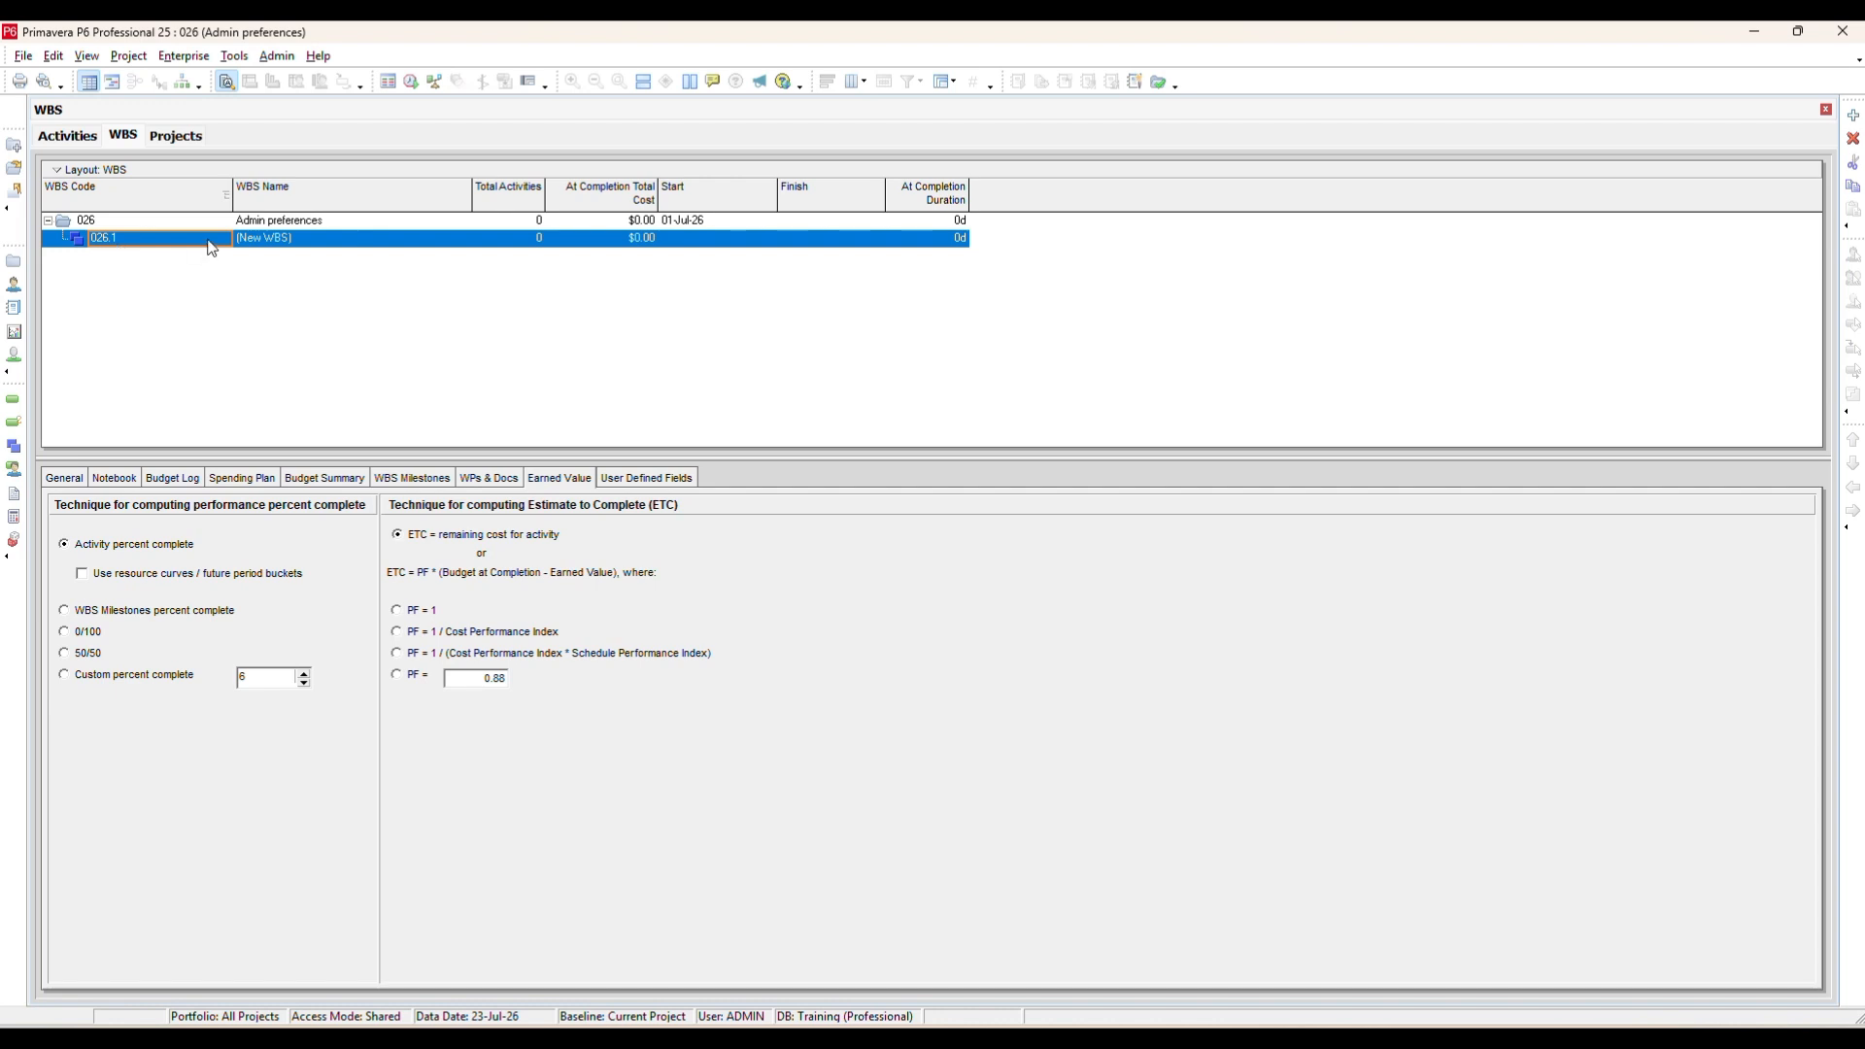
click(276, 56)
click(315, 77)
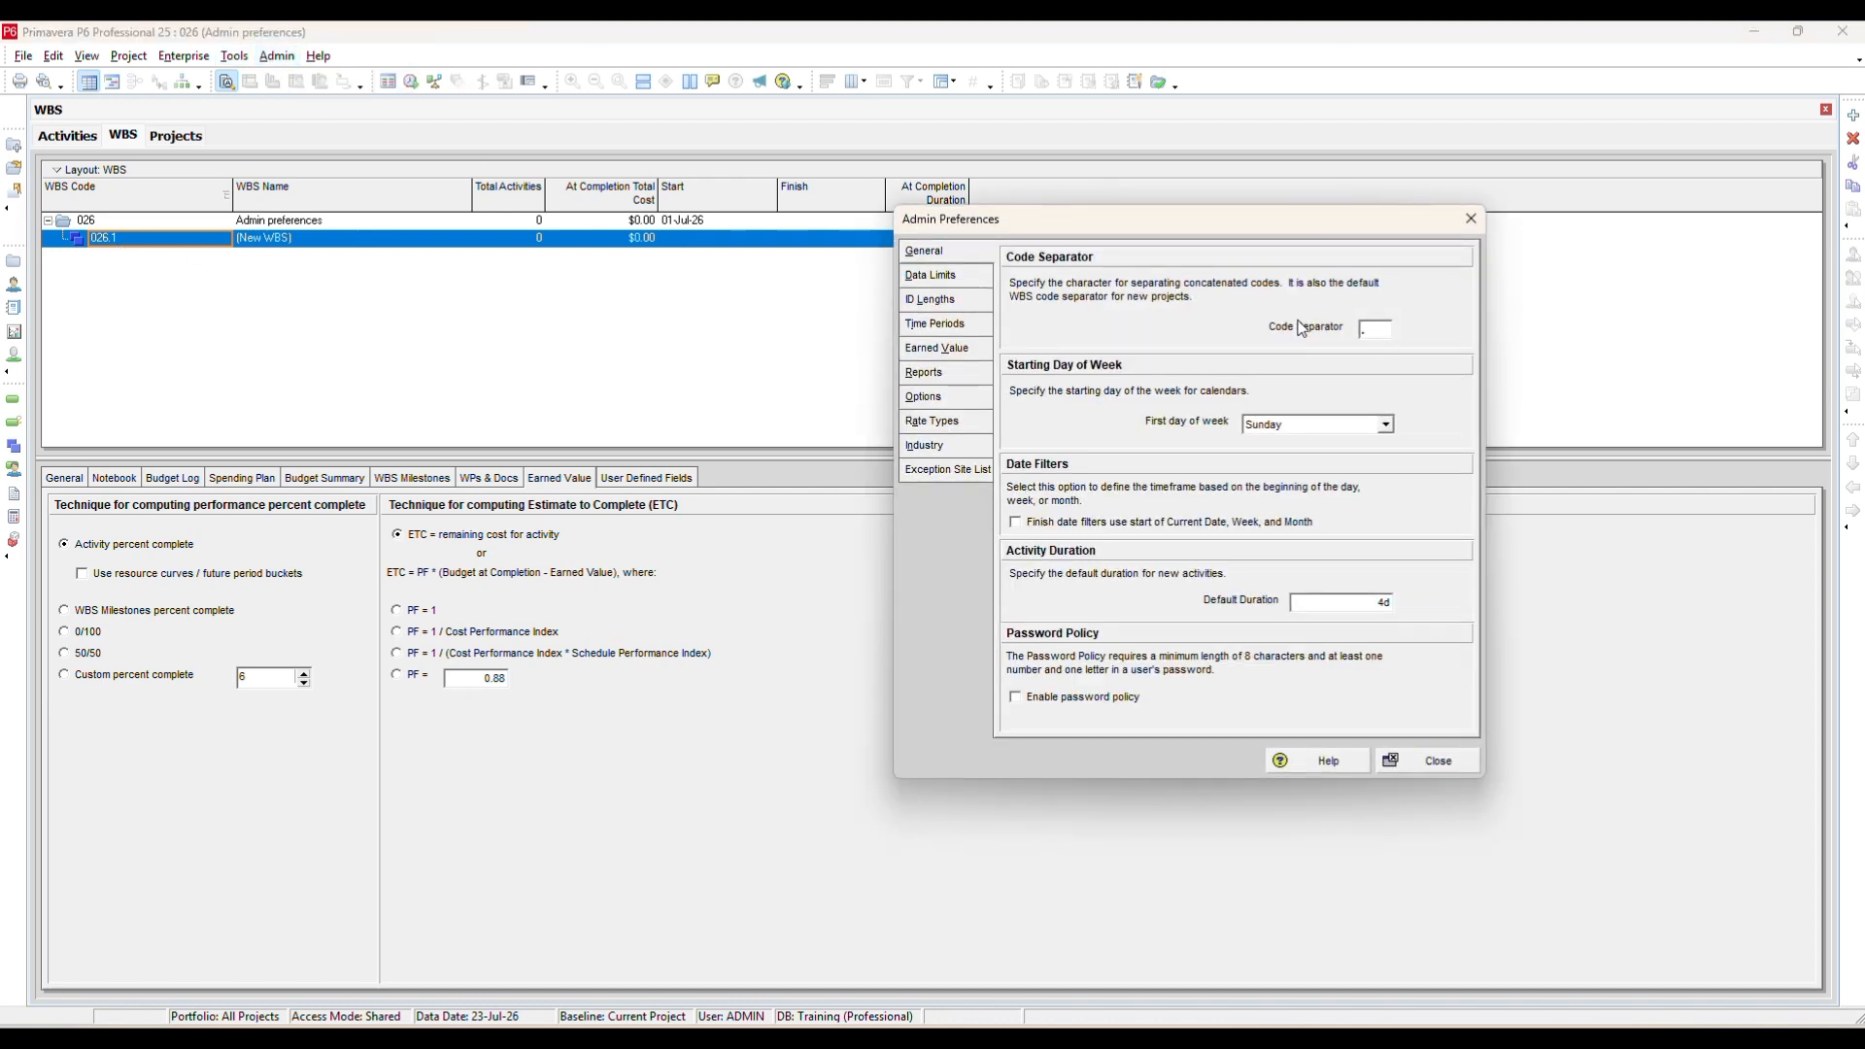
click(1469, 767)
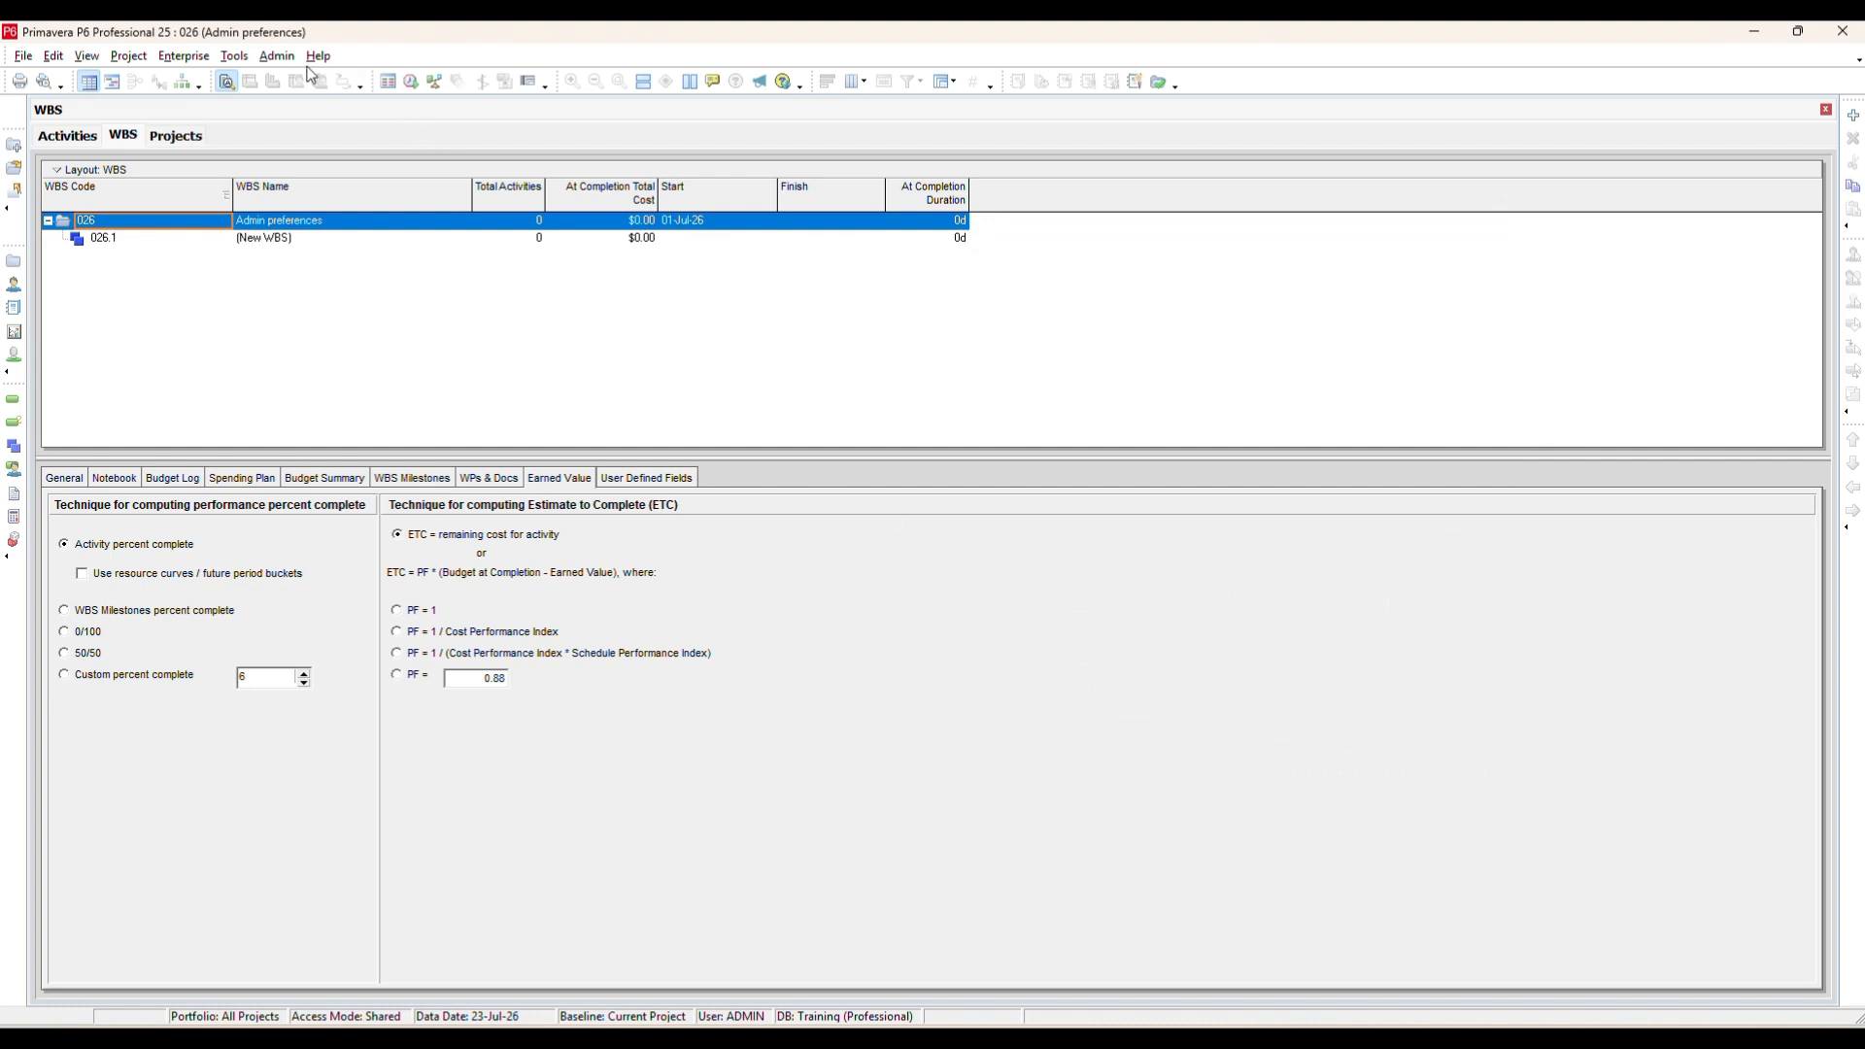
In Admin Preferences, set the code separator to a period and select Sunday as the first day of week.
click(277, 55)
click(294, 82)
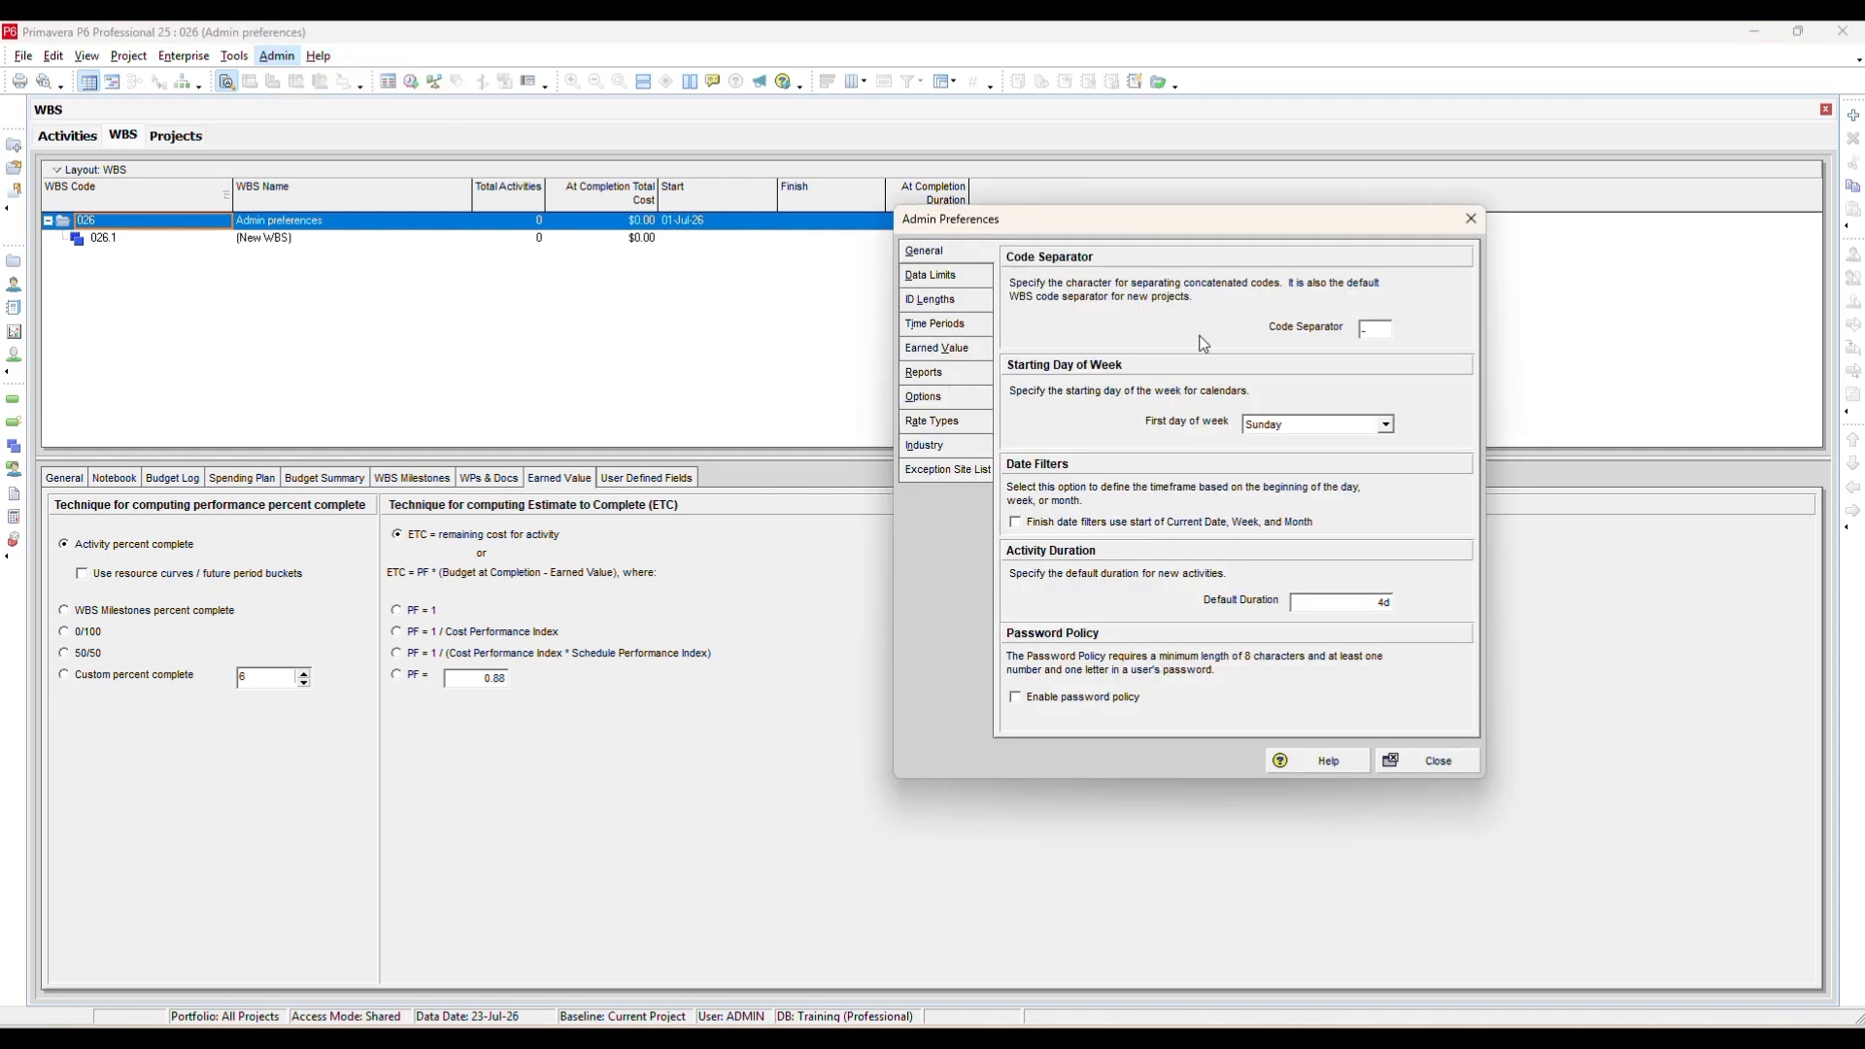
double_click(1377, 330)
text(.)
click(1286, 423)
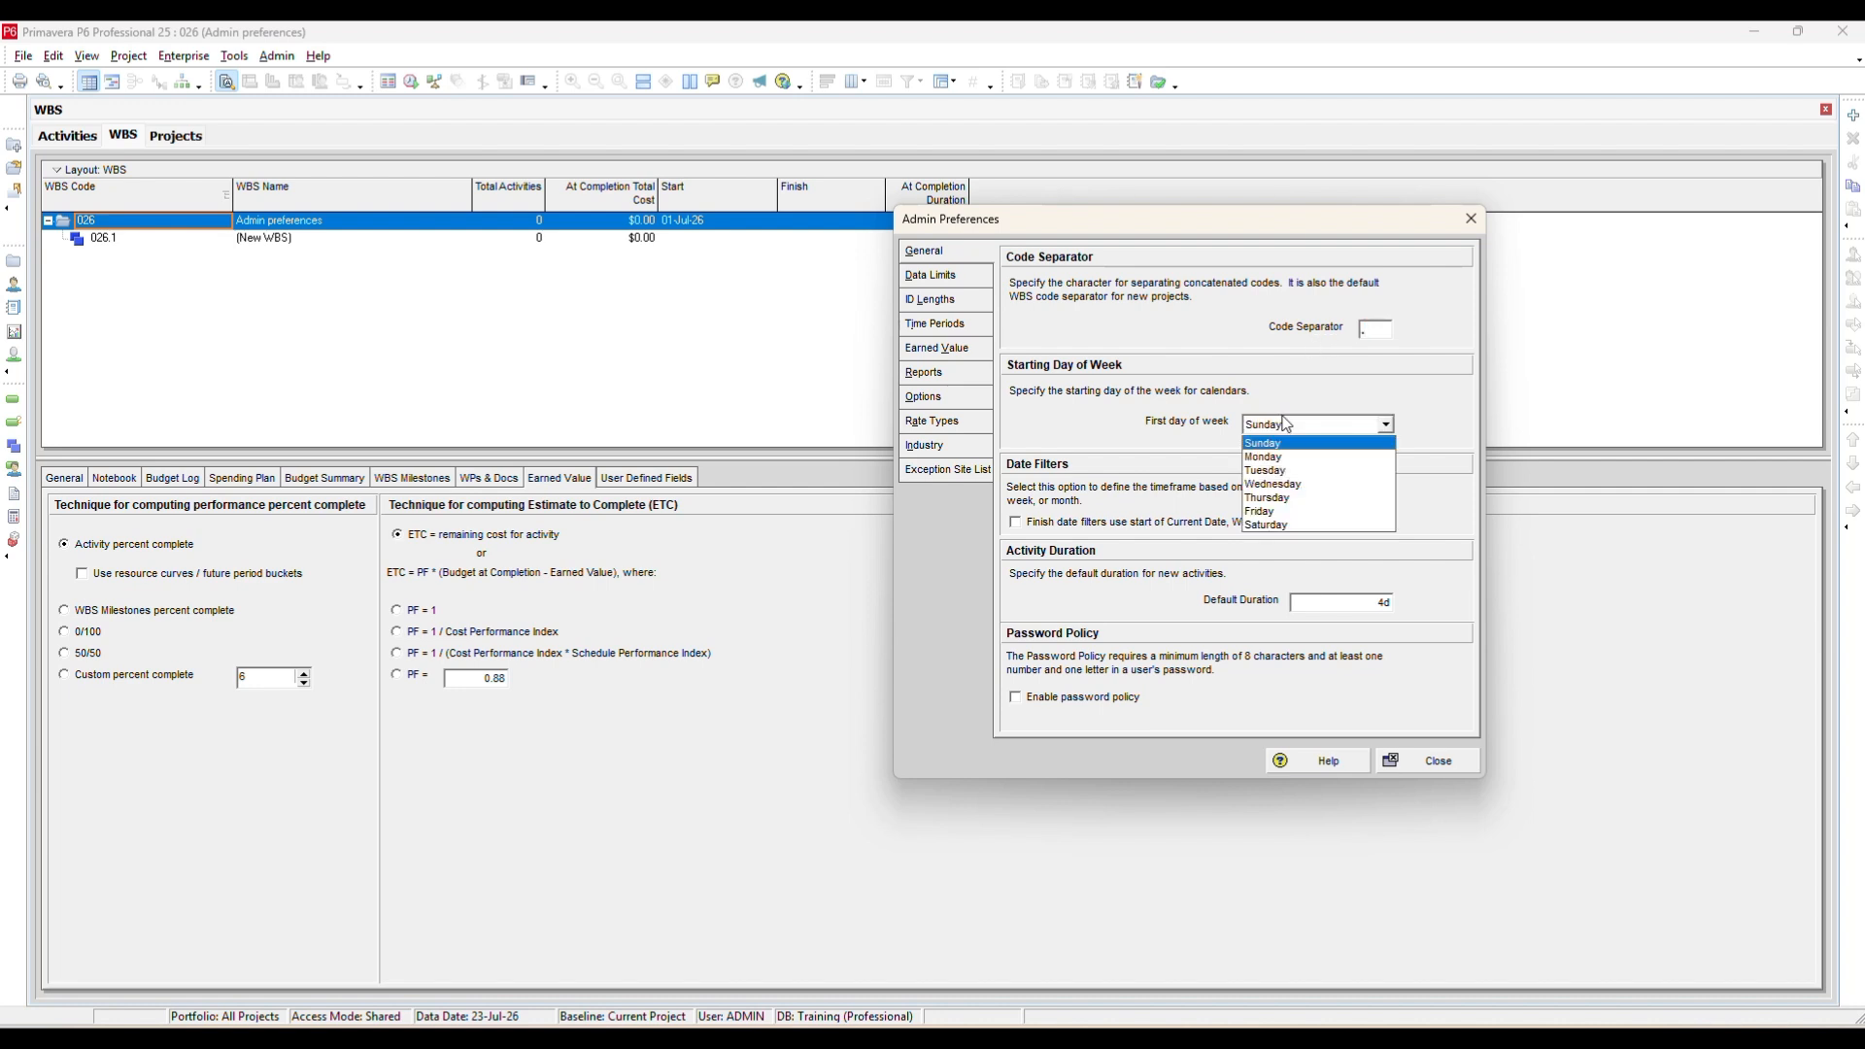
click(1286, 423)
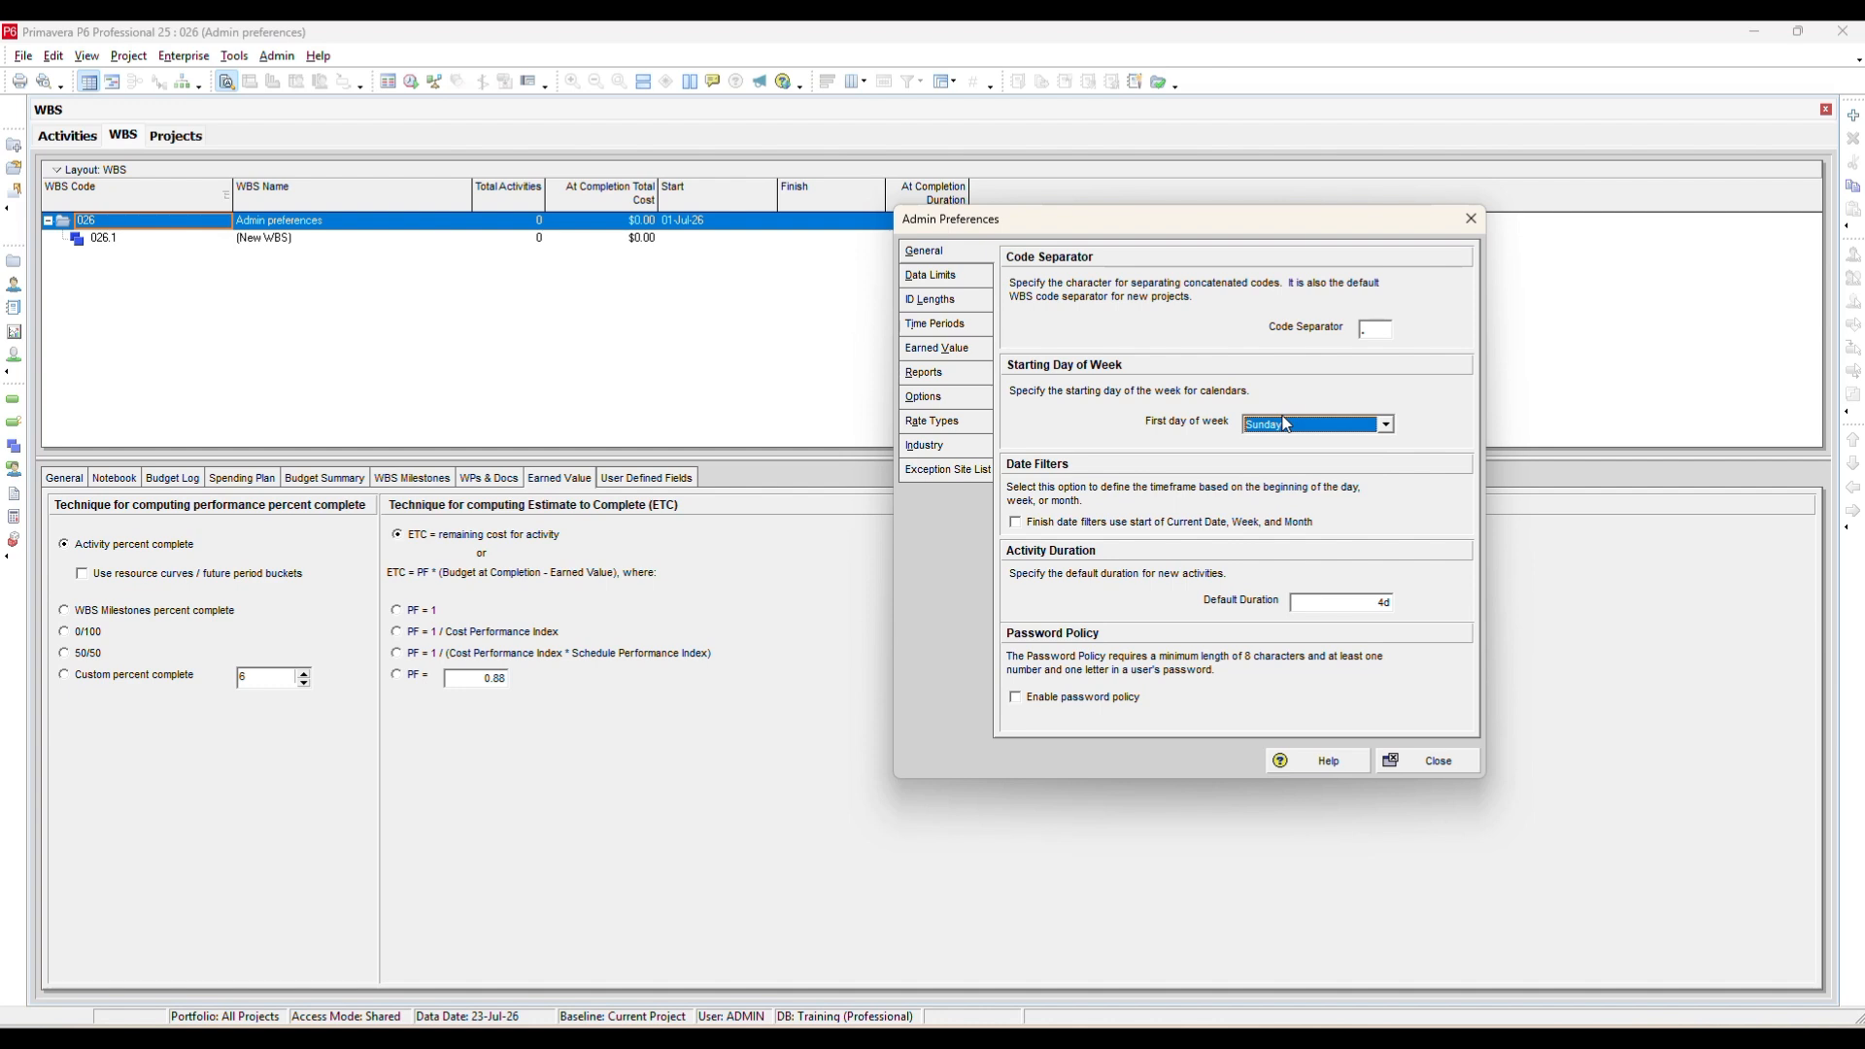
click(1286, 423)
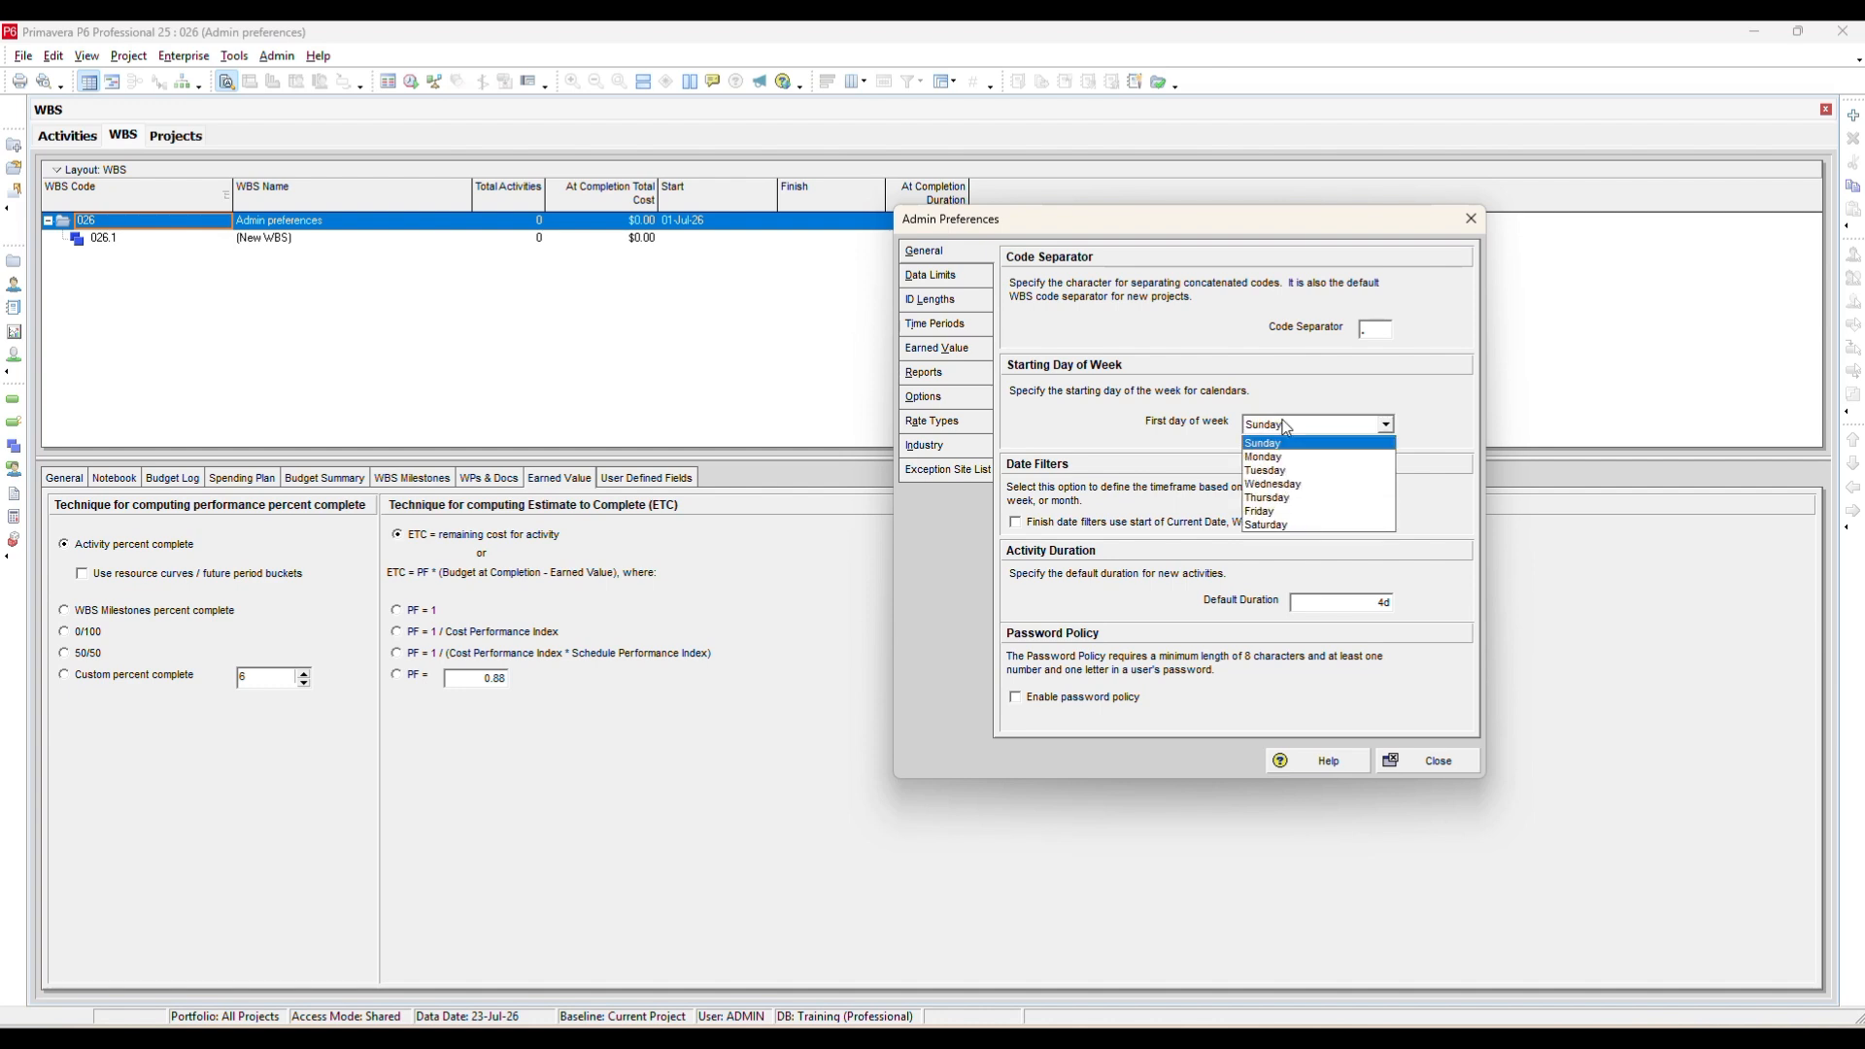
click(1376, 449)
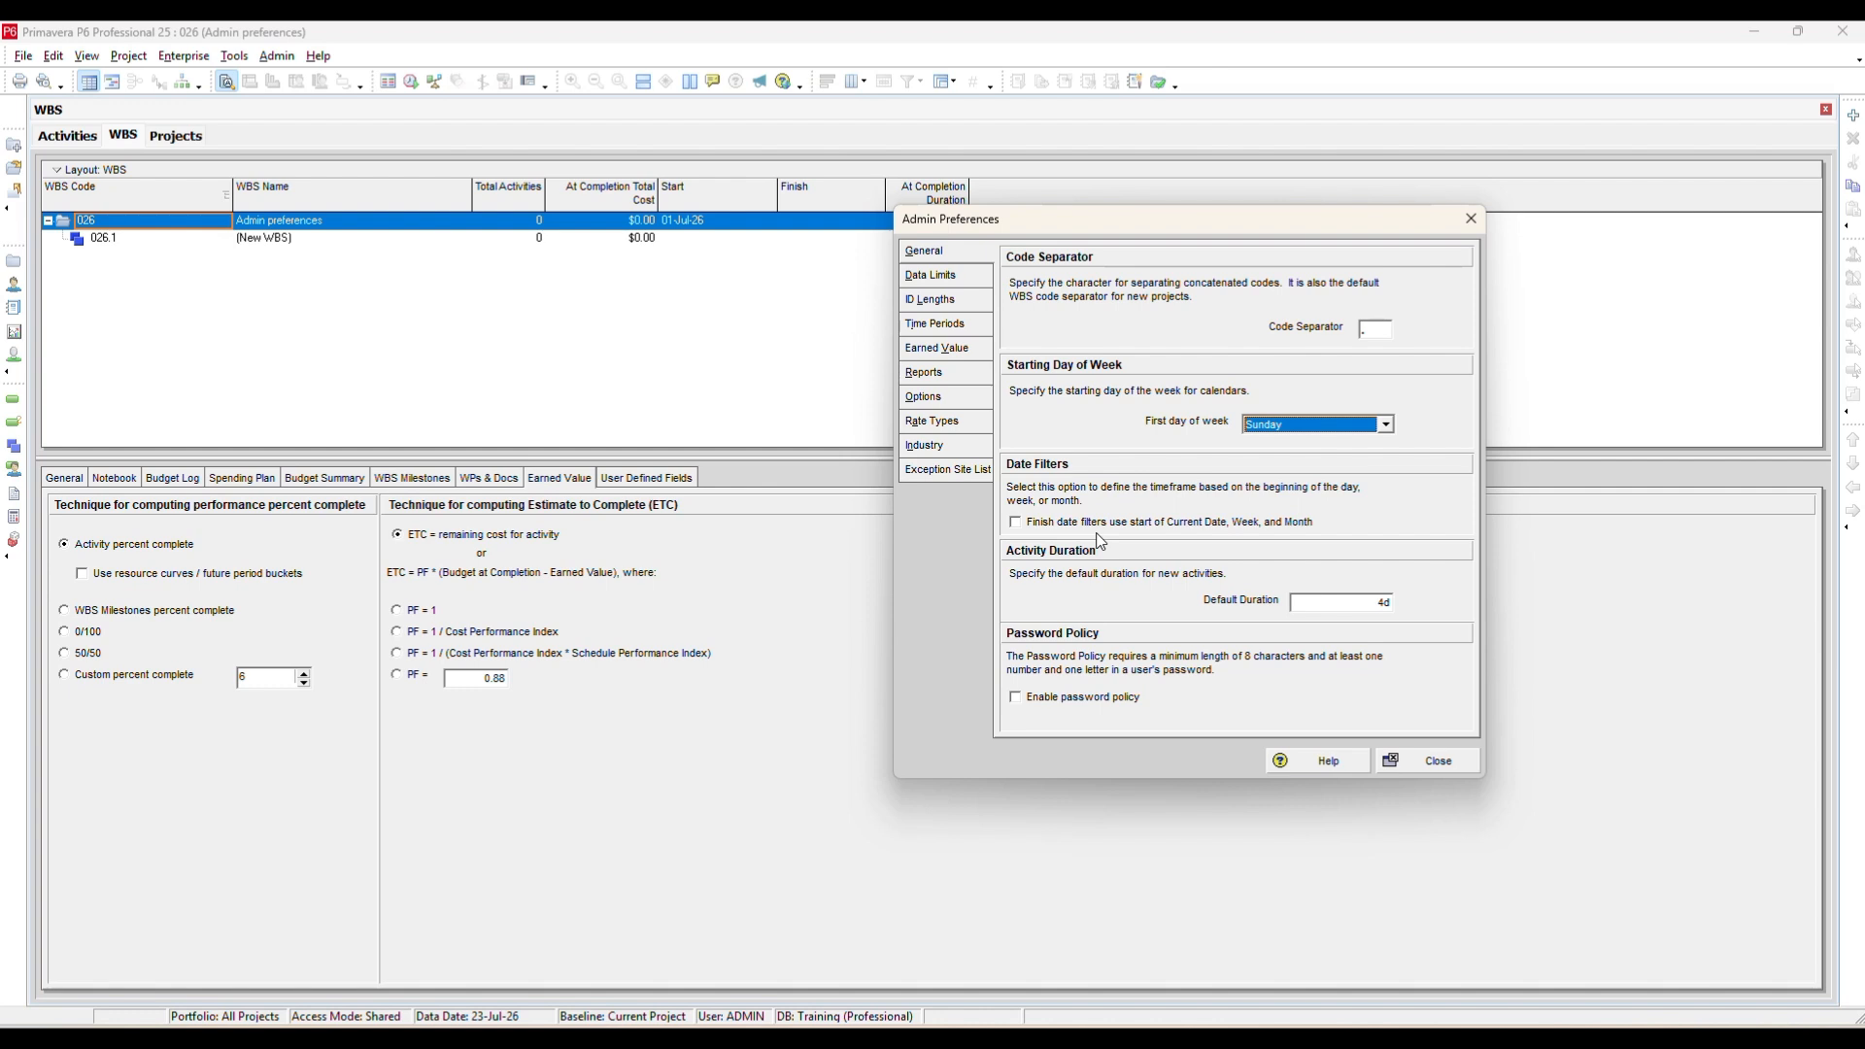
Set the default activity duration to 5 days and close the preferences.
click(1334, 602)
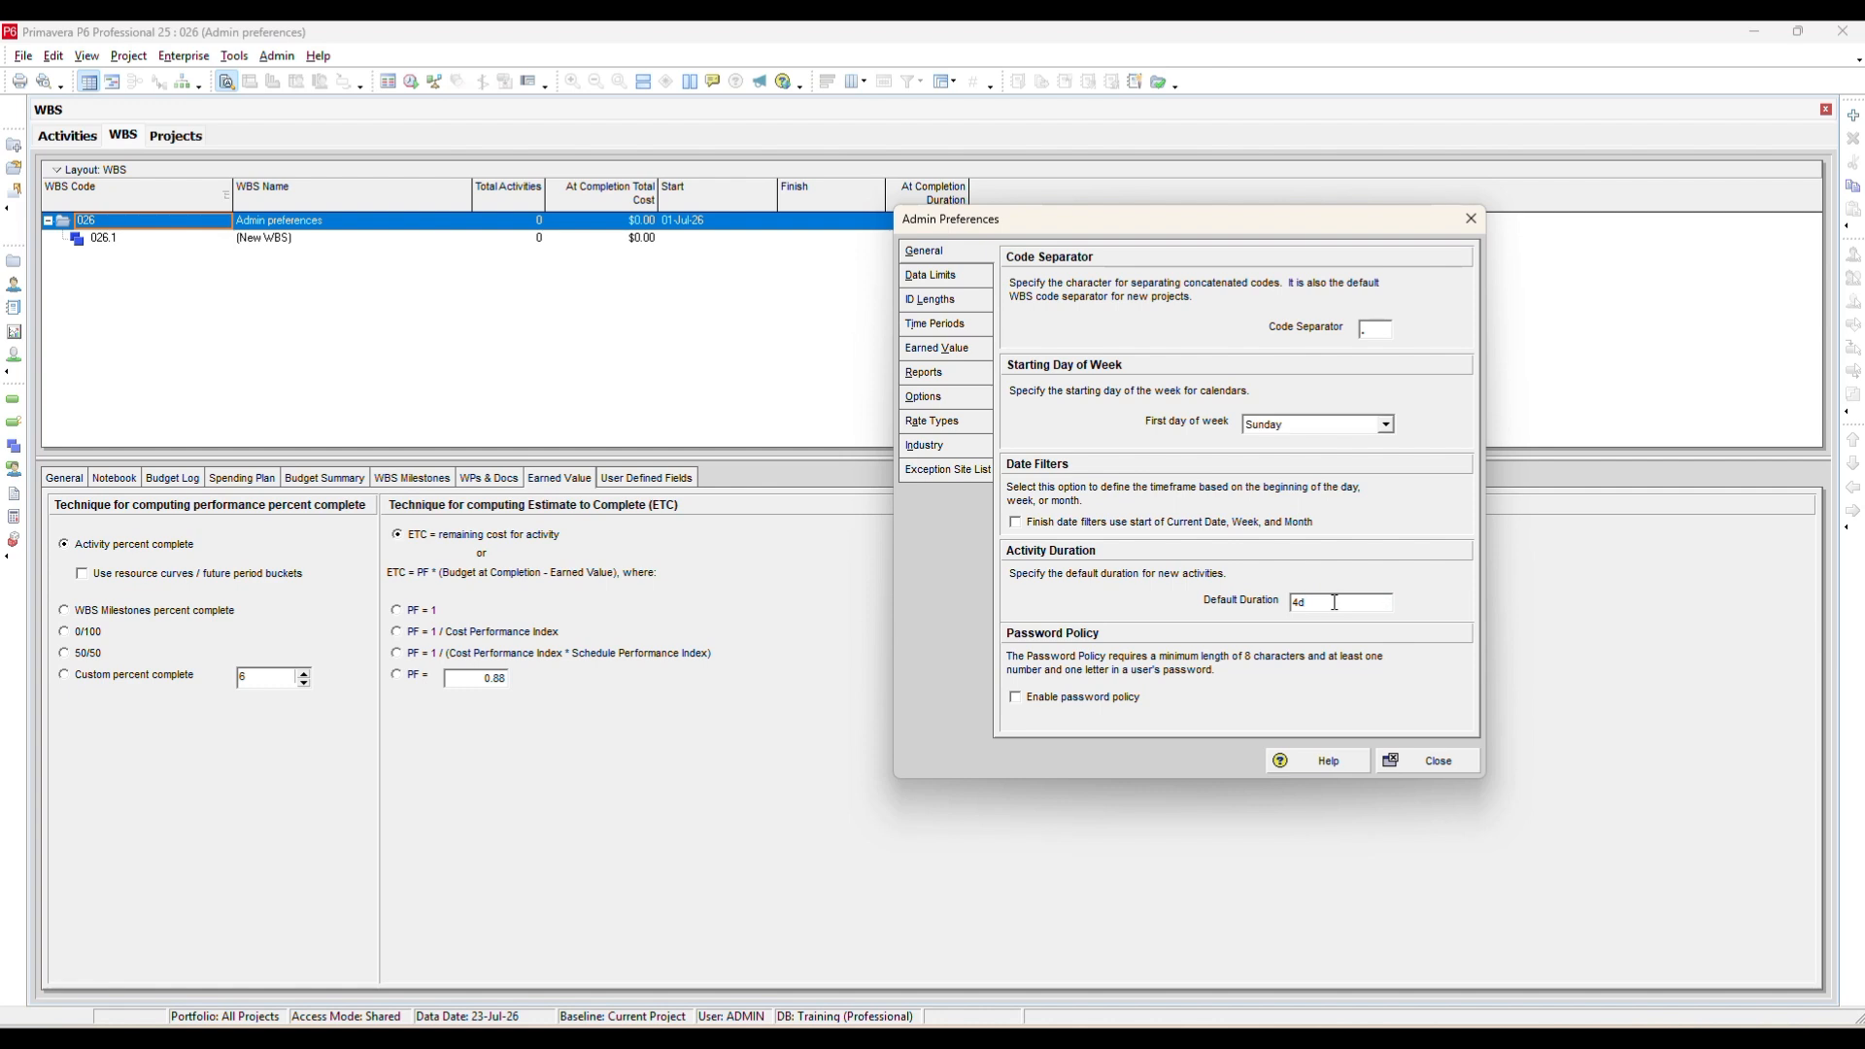
drag(1335, 602, 1219, 609)
text(5)
key(Tab)
click(1415, 756)
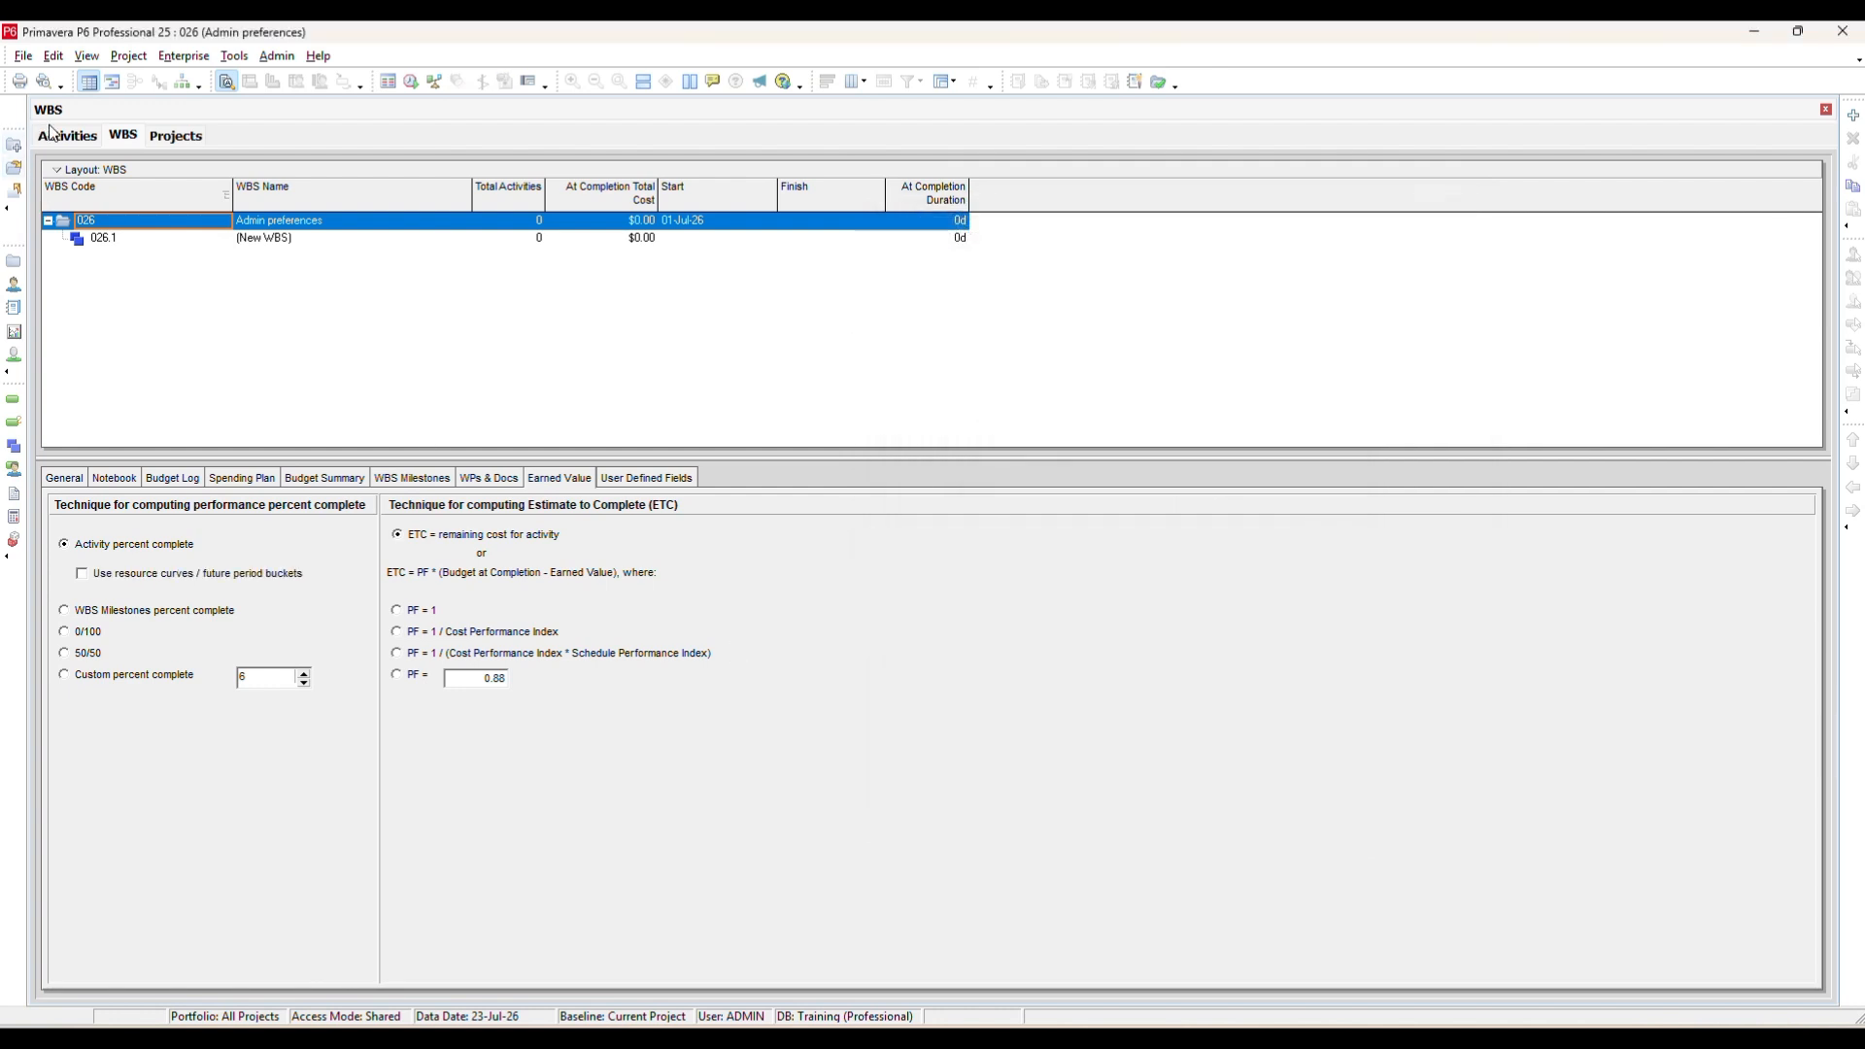
Switch to the Activities view and add a new activity to project 026.
click(60, 133)
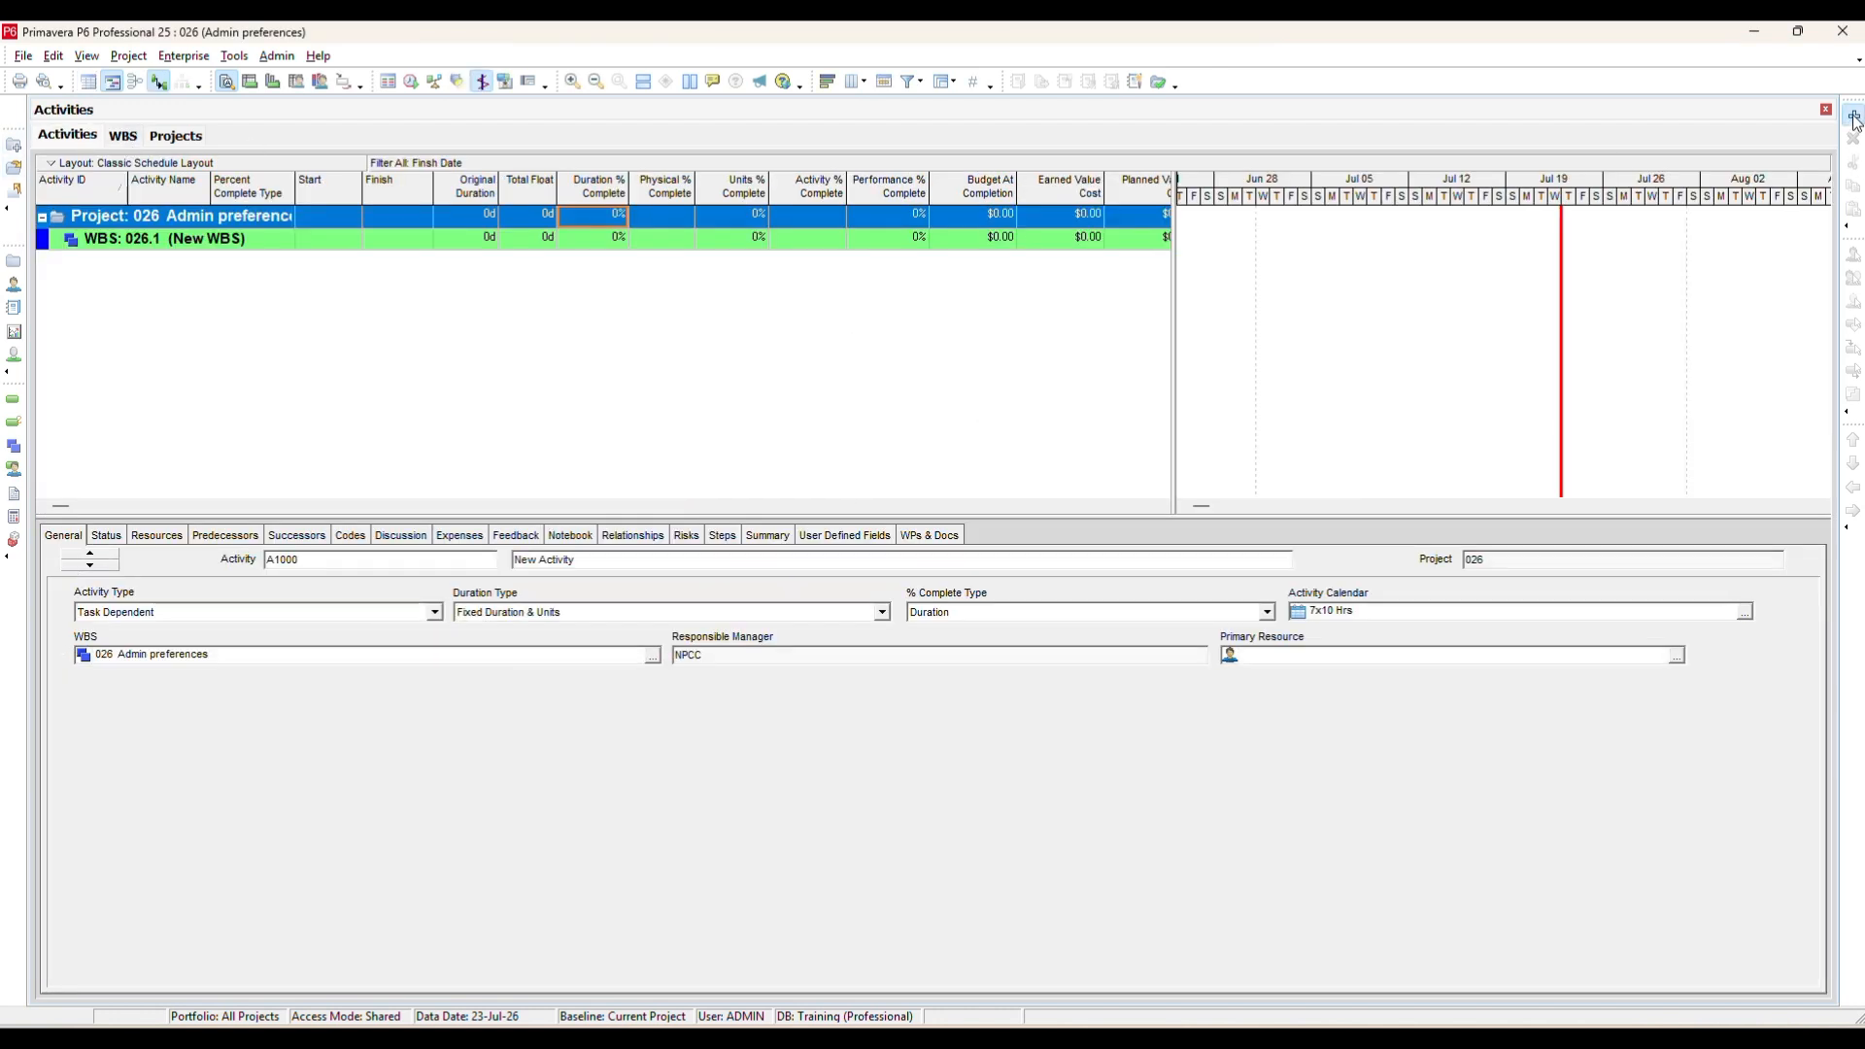
key(Insert)
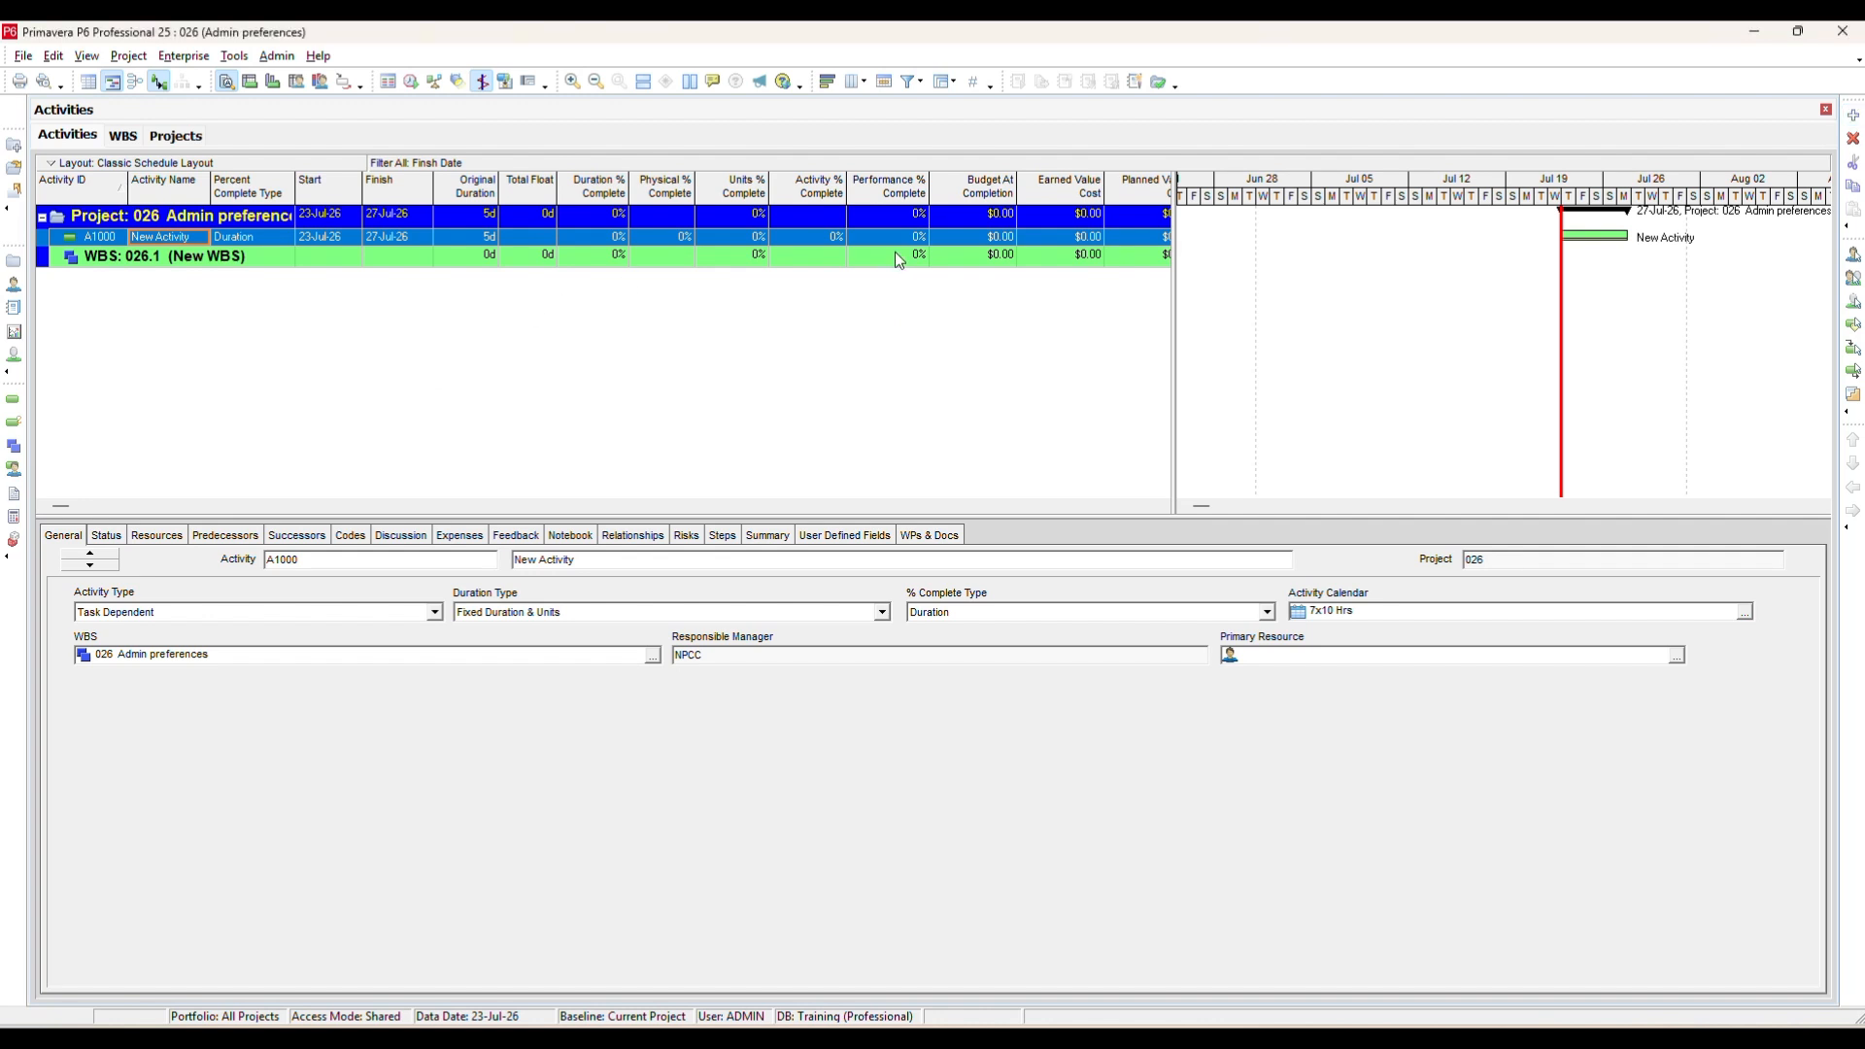
drag(851, 267, 851, 267)
click(495, 239)
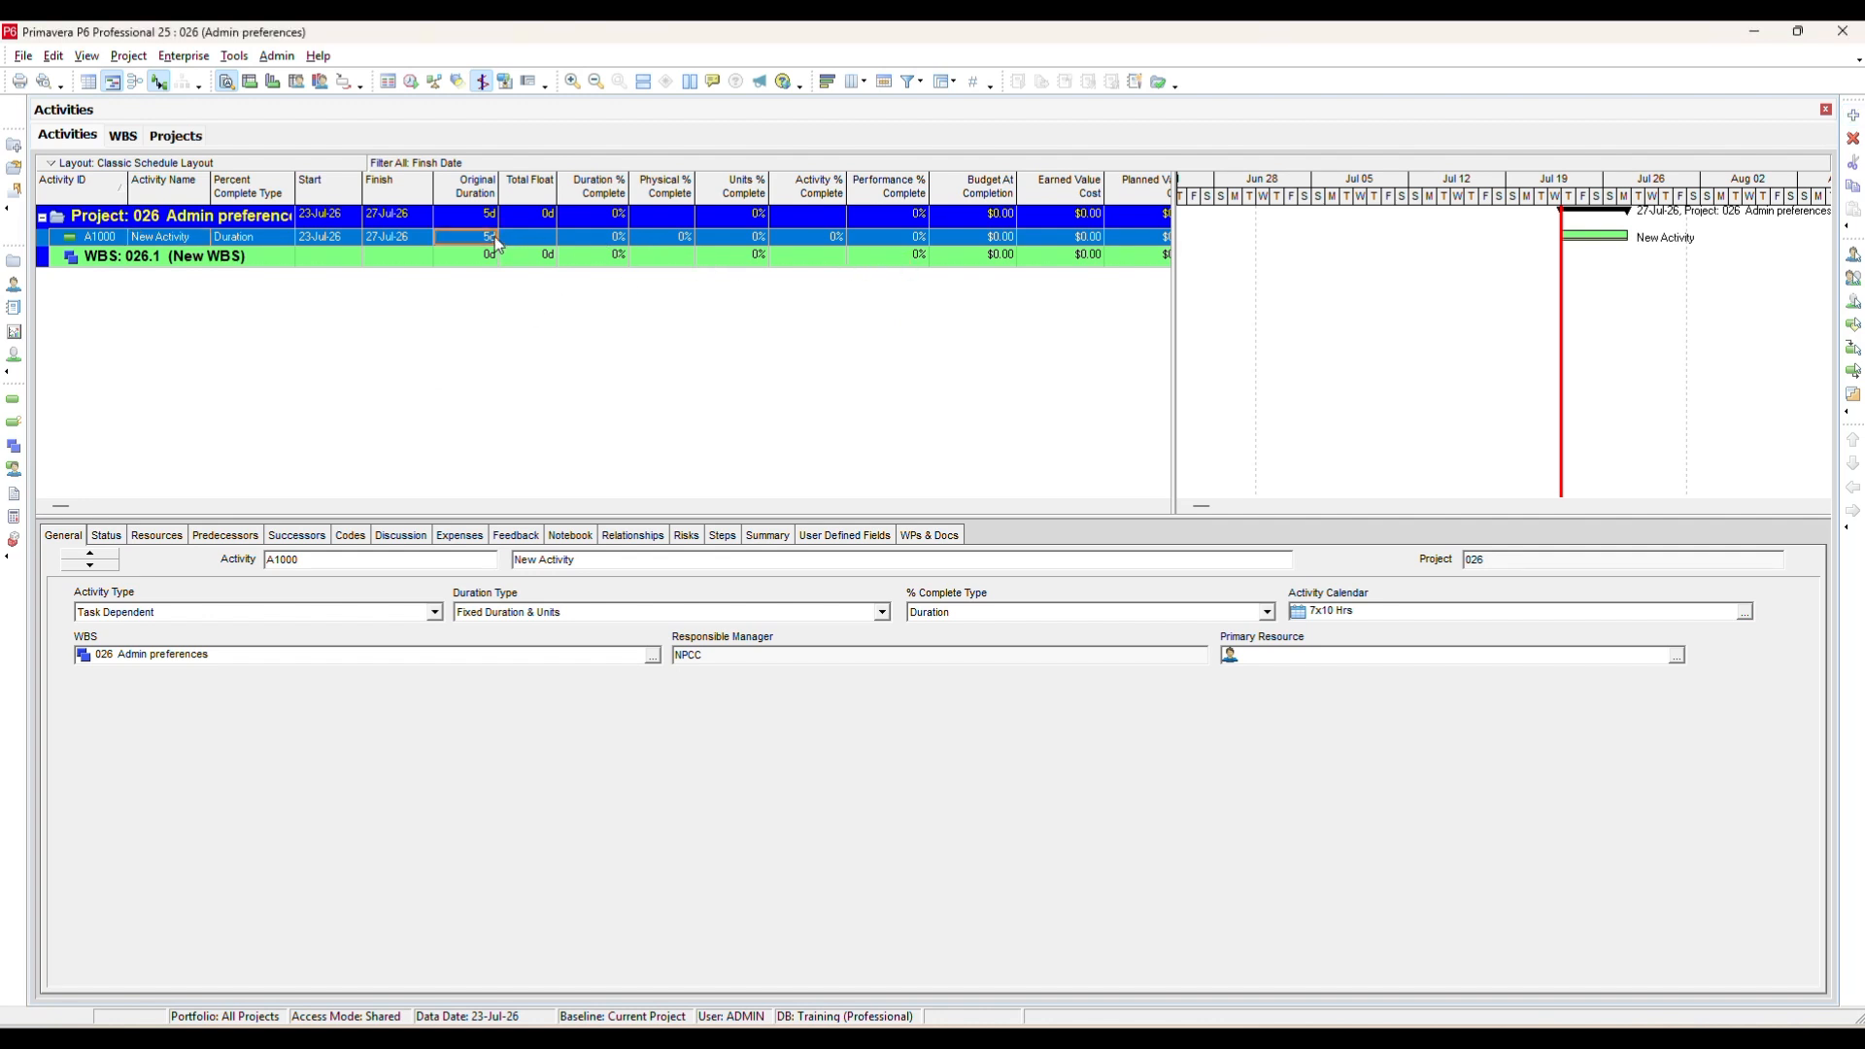
Set the default activity duration to 4 days in Admin Preferences and add a second new activity.
click(277, 55)
click(321, 77)
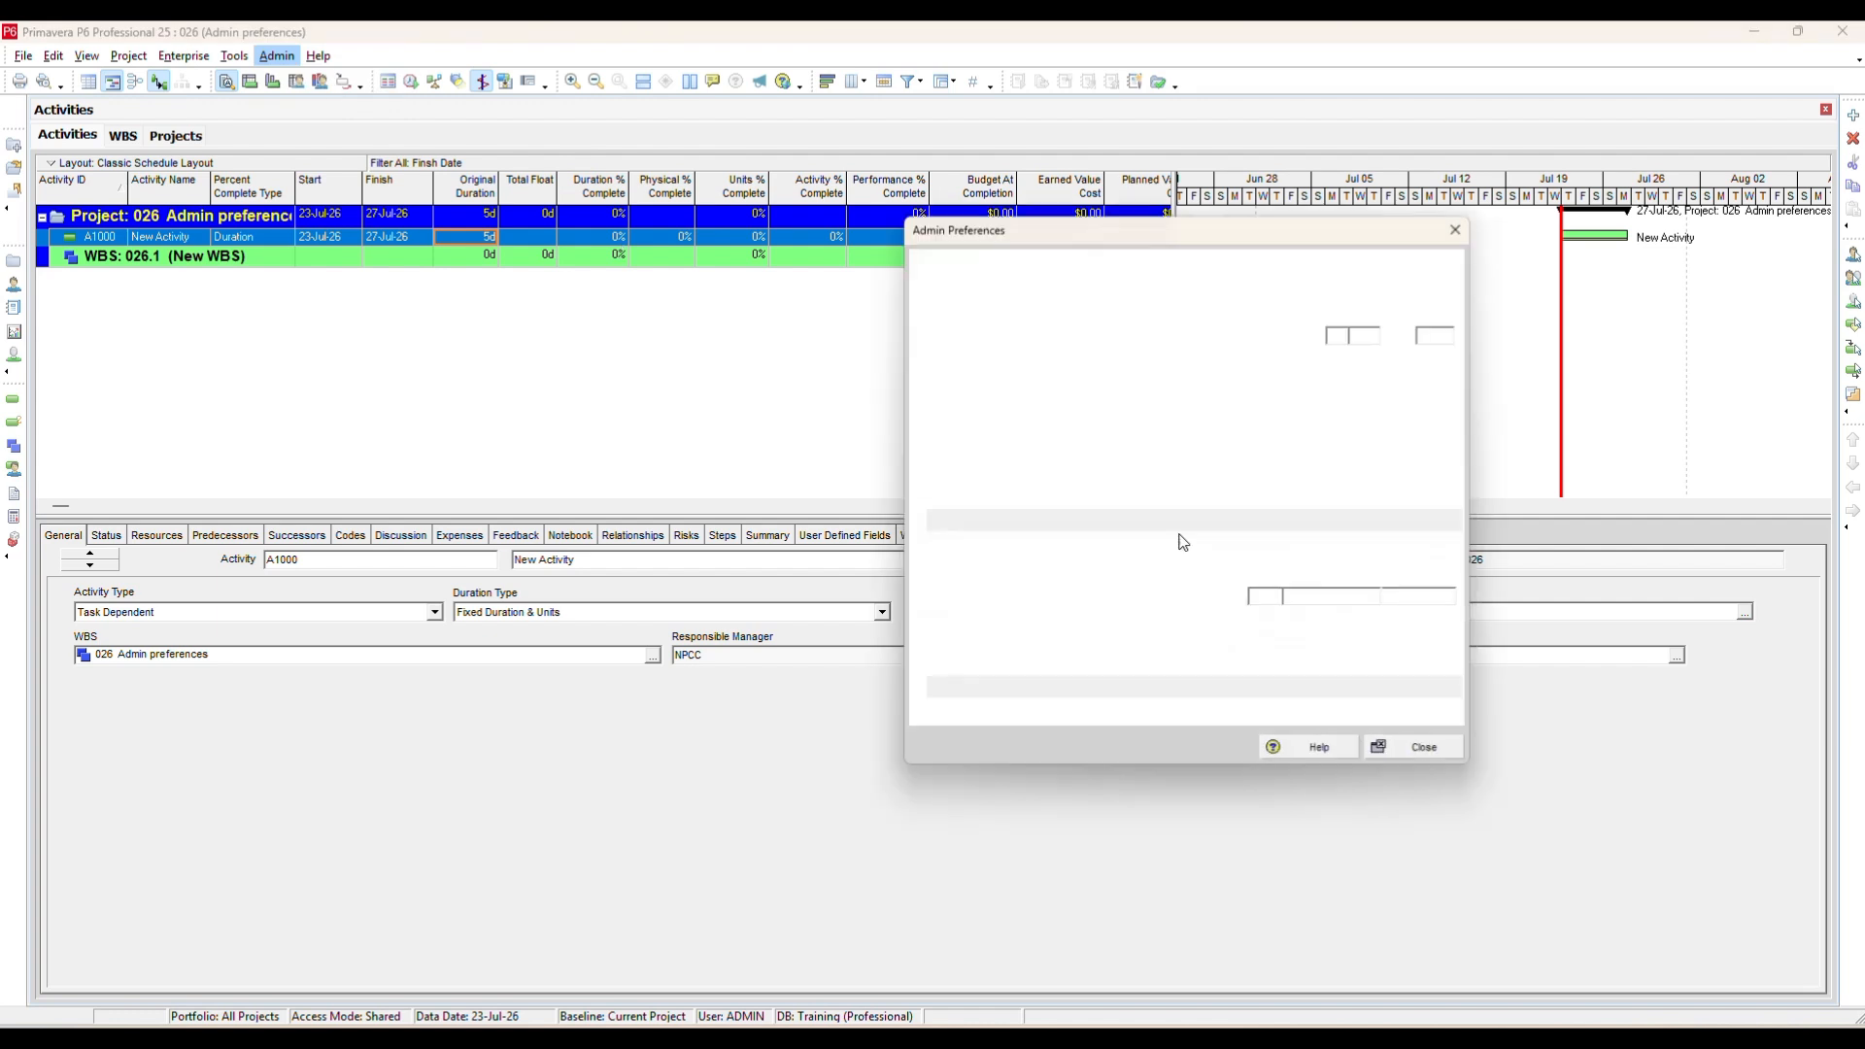
click(1337, 607)
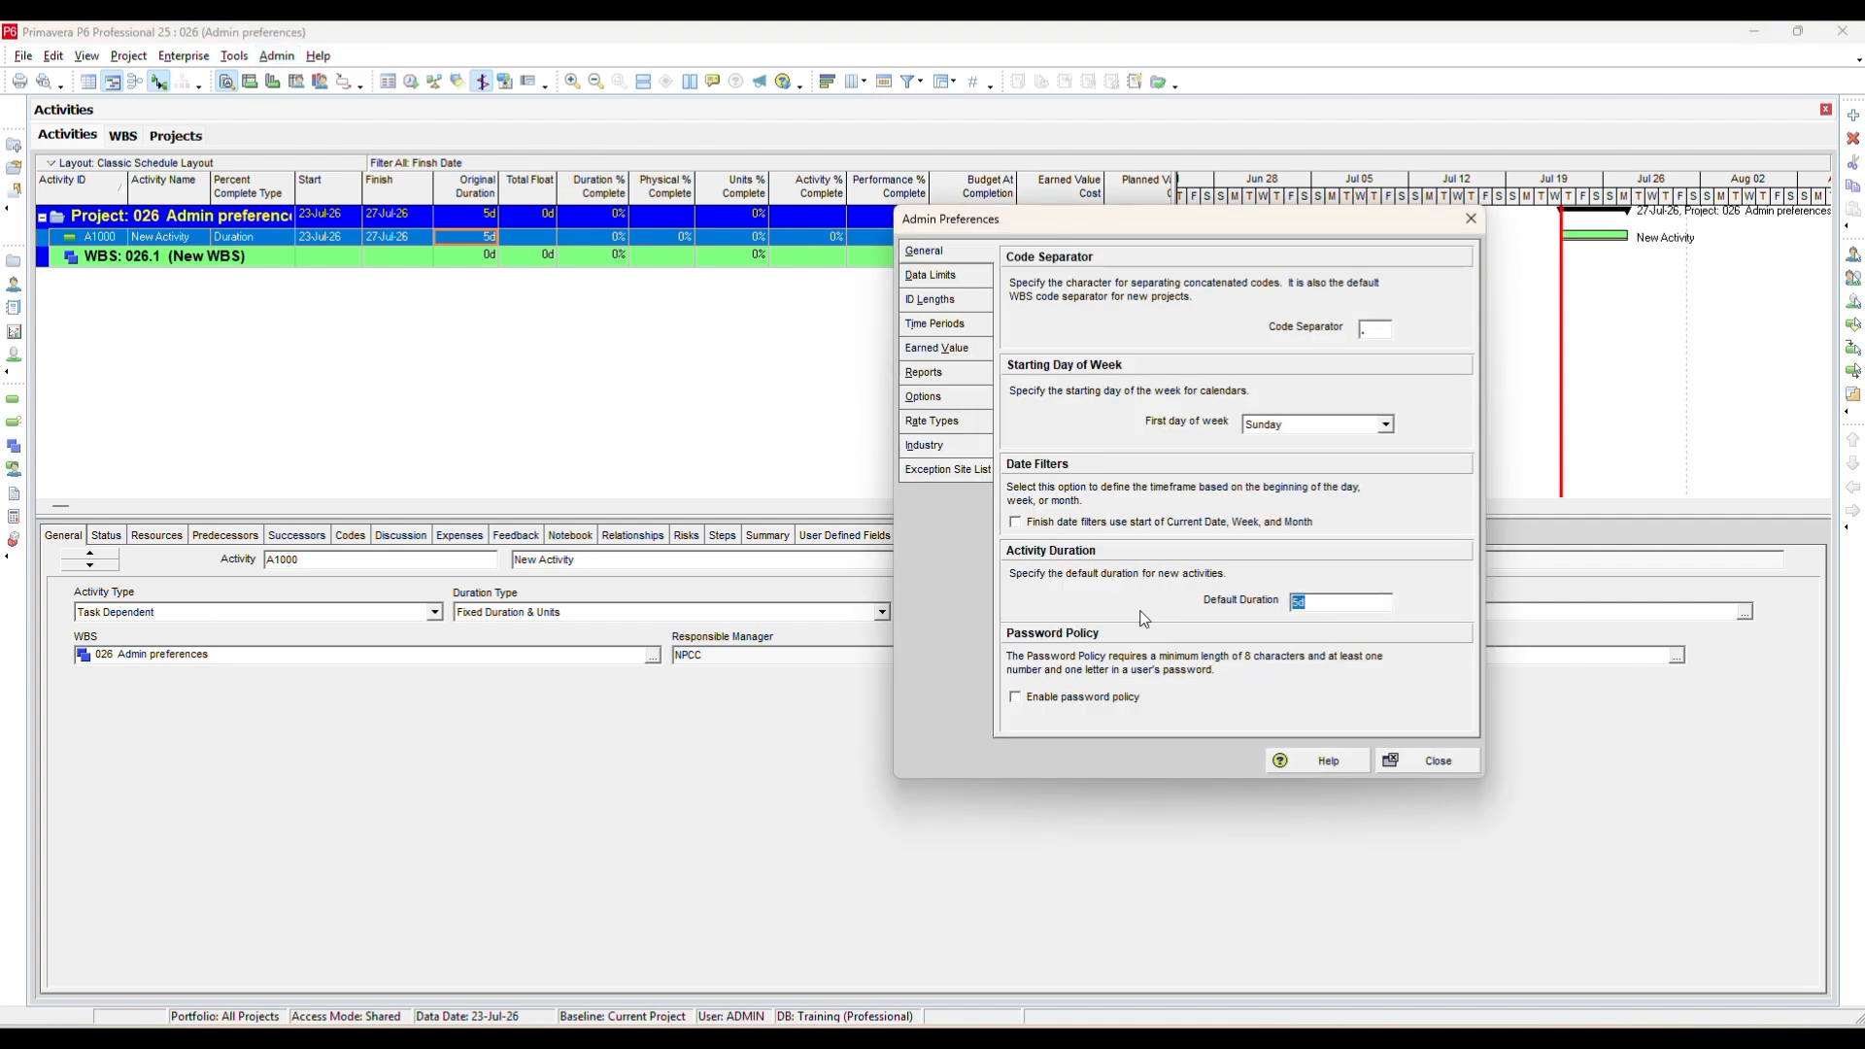
text(4)
key(Tab)
click(1464, 765)
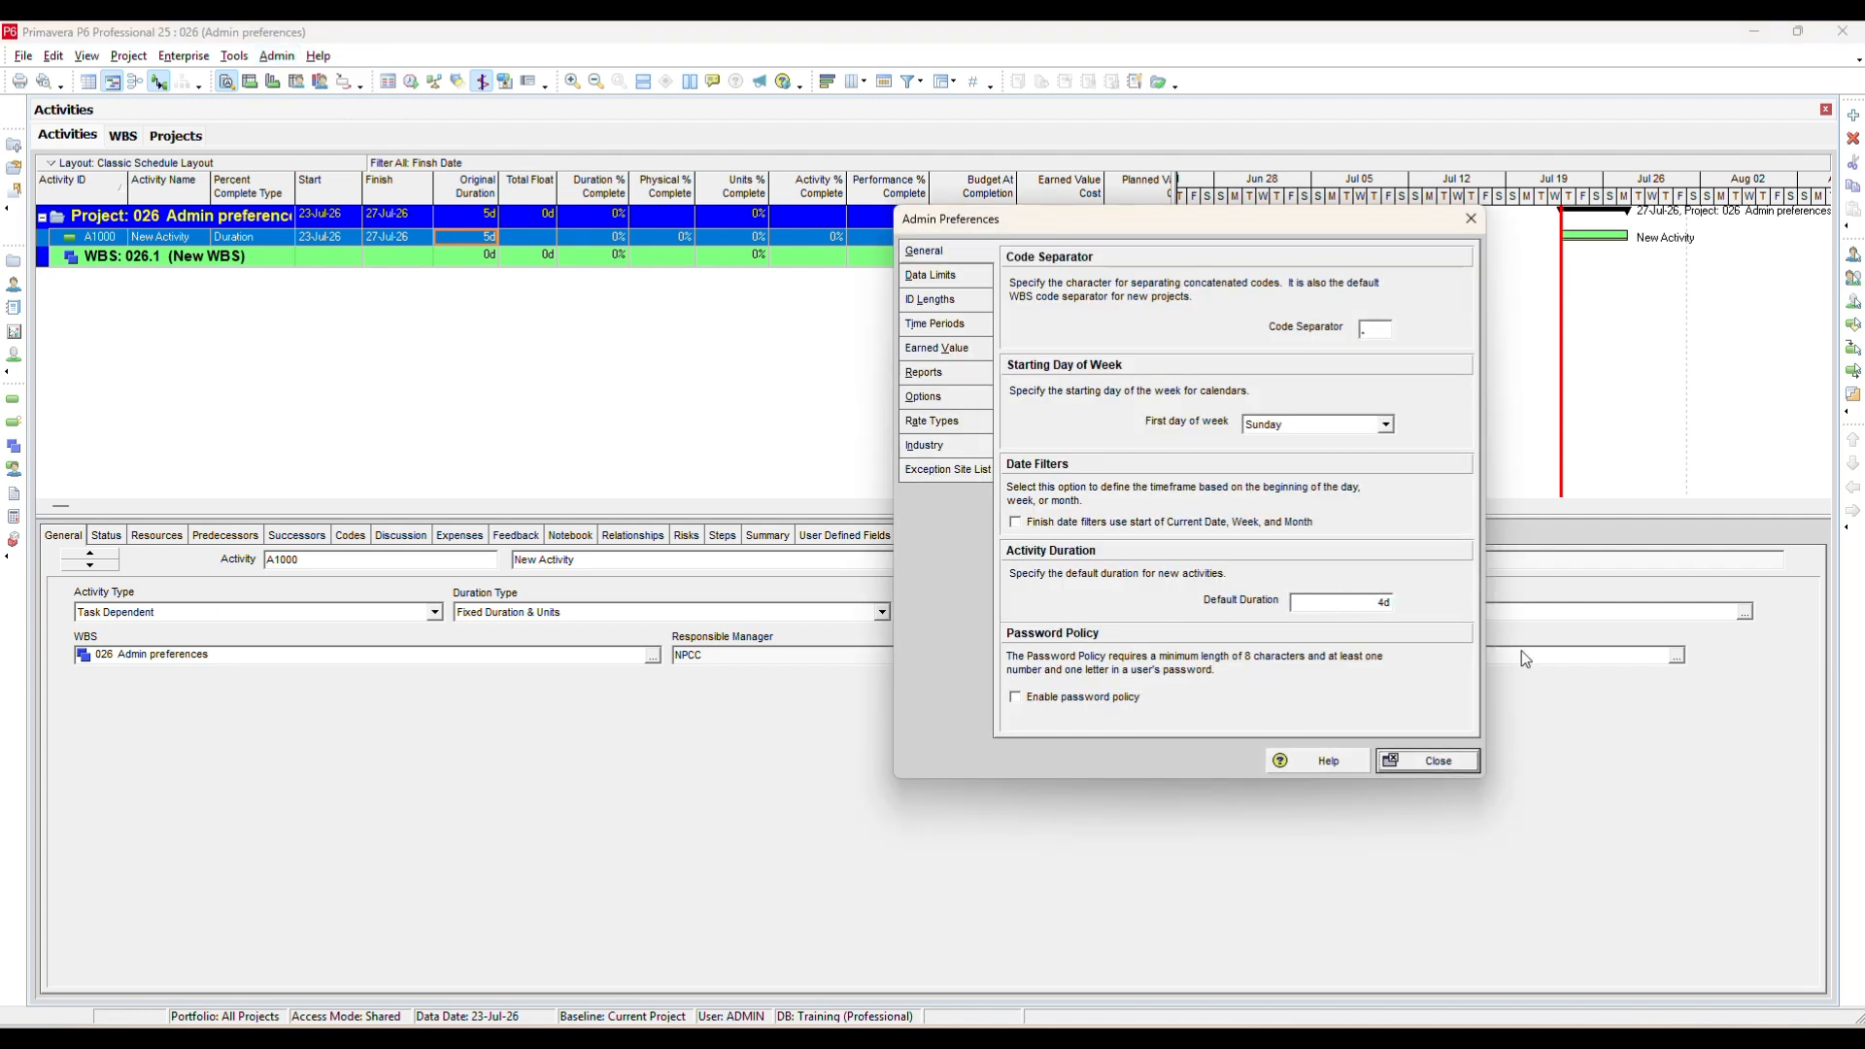
click(1854, 119)
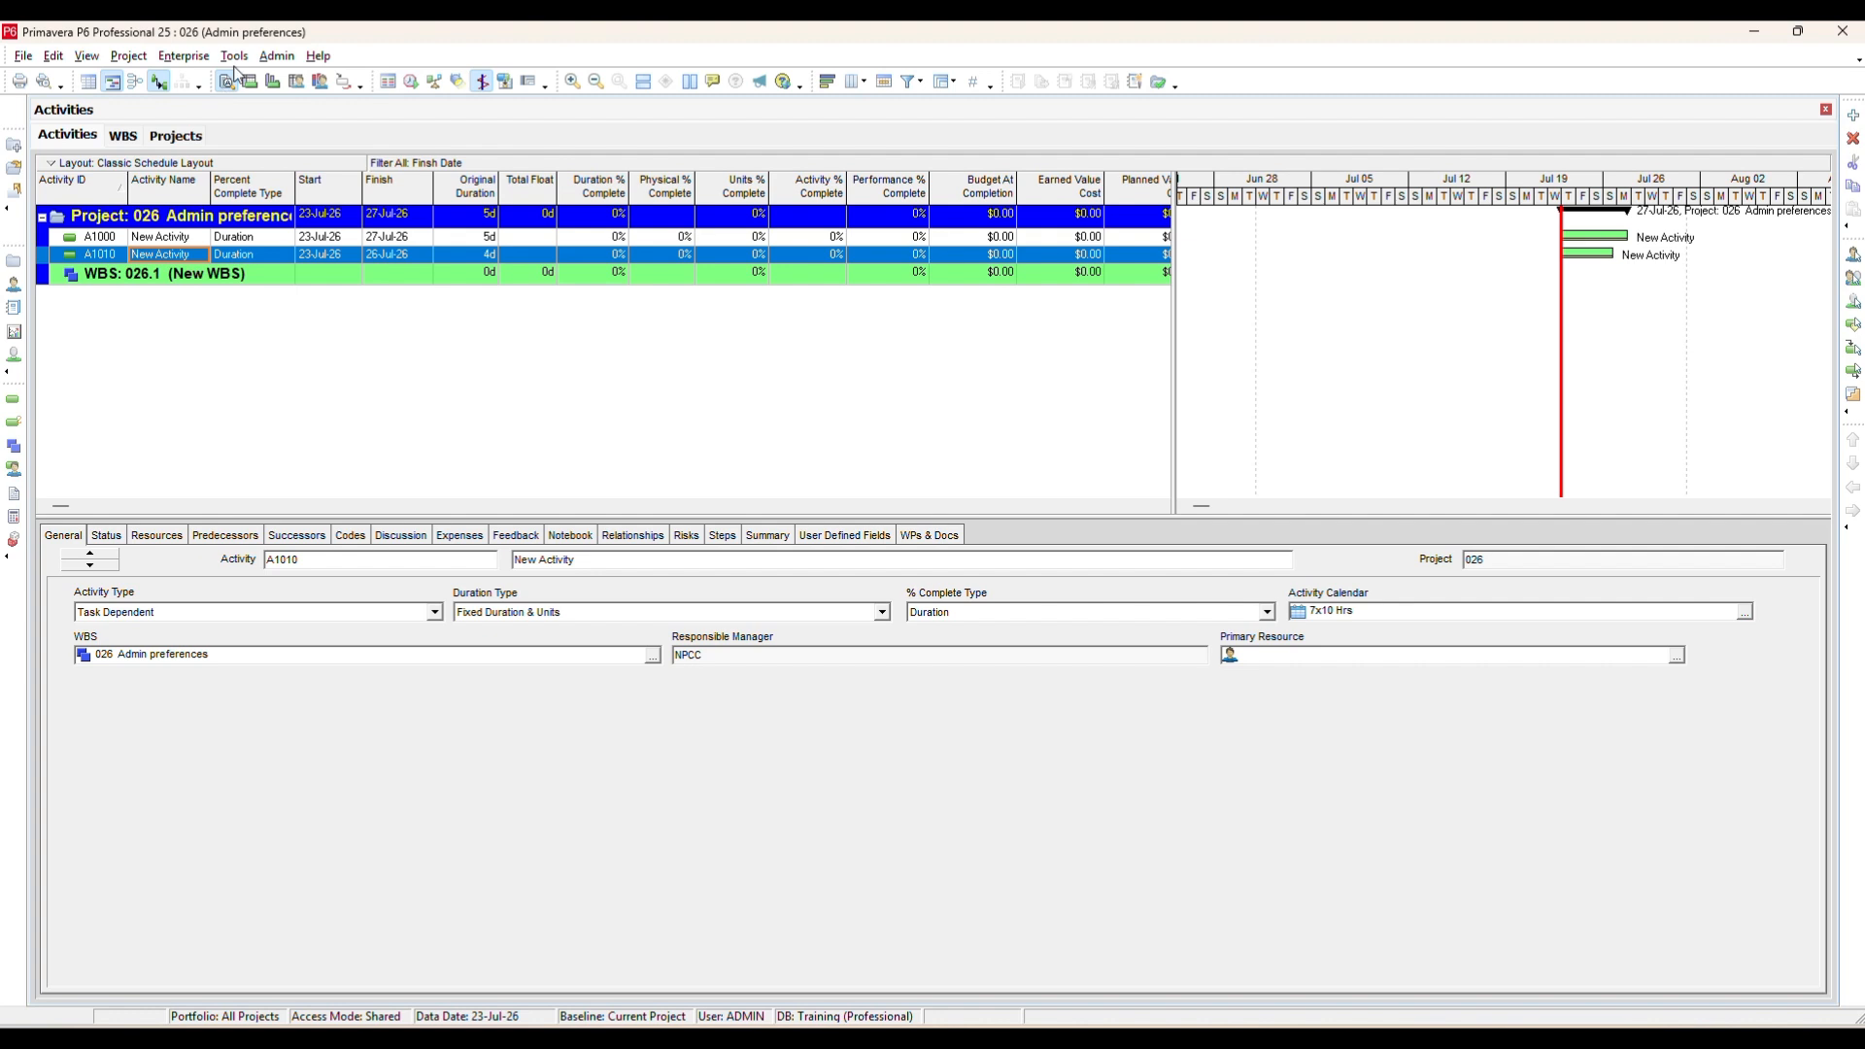
Review the Data Limits, ID Lengths, Time Periods and Earned Value pages of Admin Preferences, then close it.
click(277, 57)
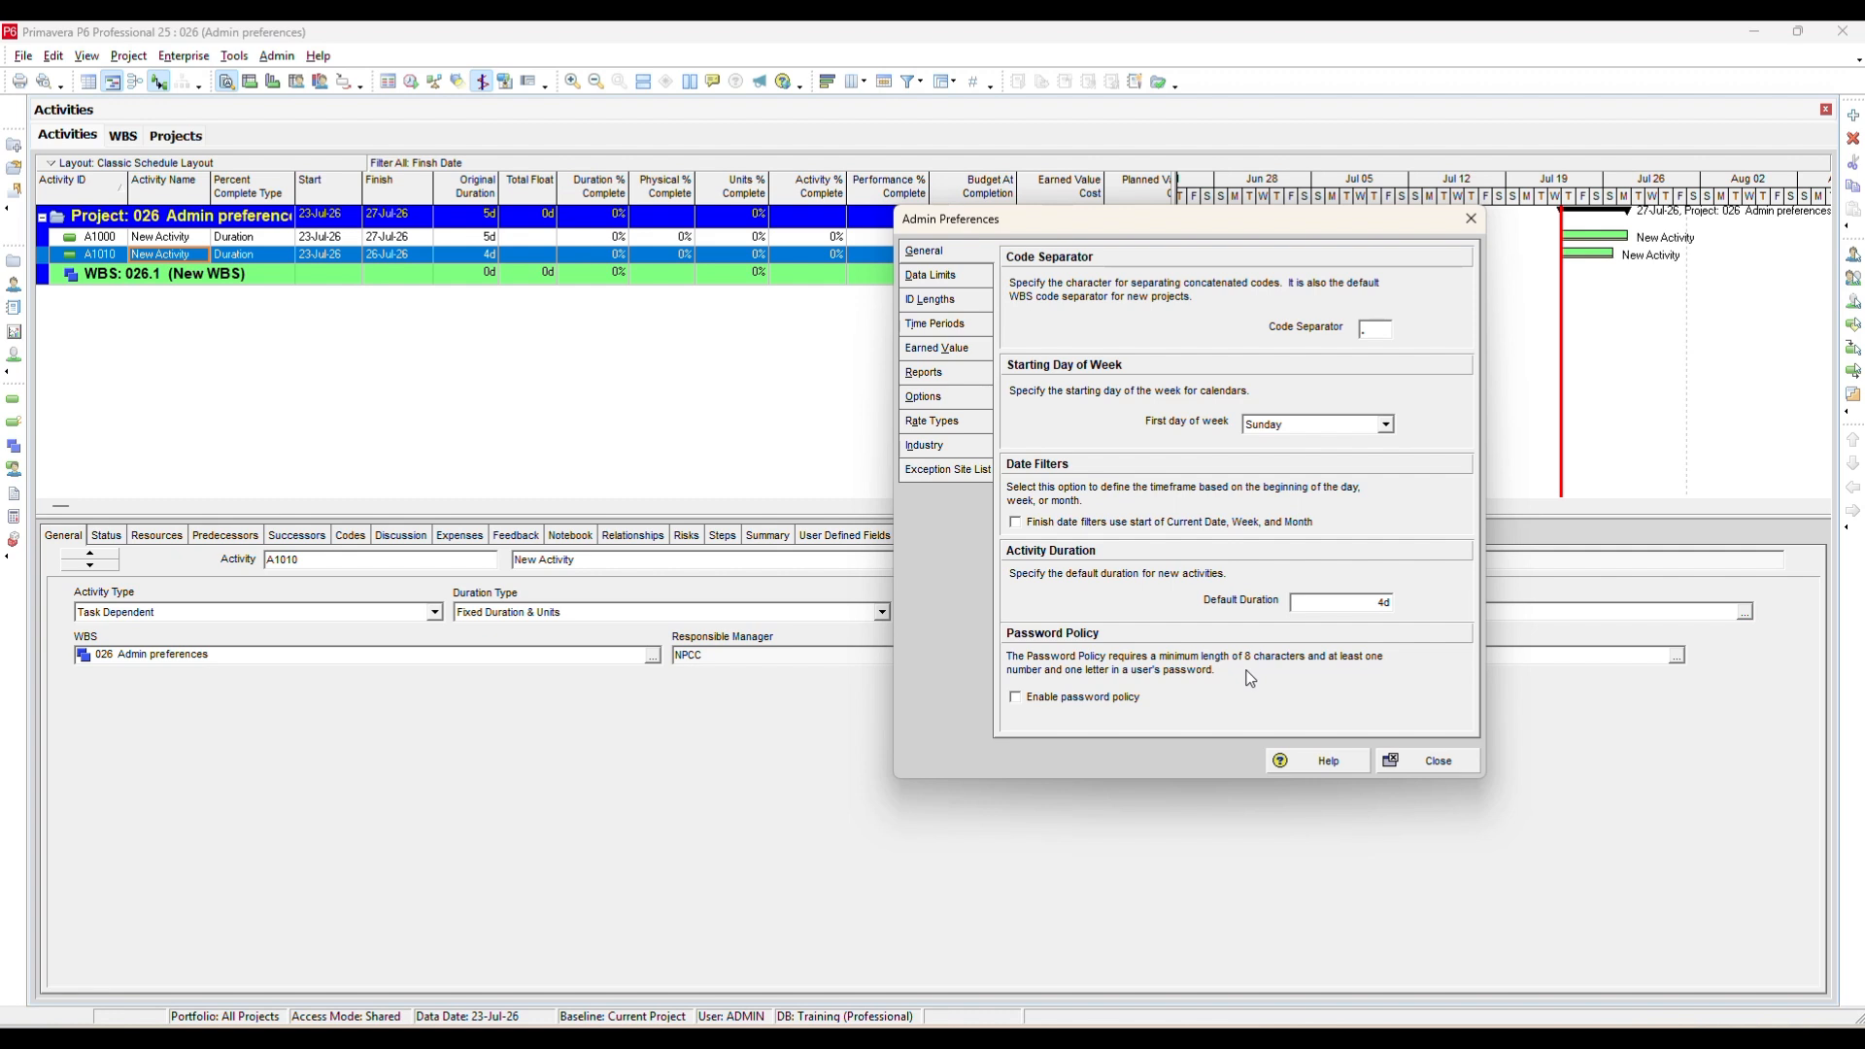
click(981, 281)
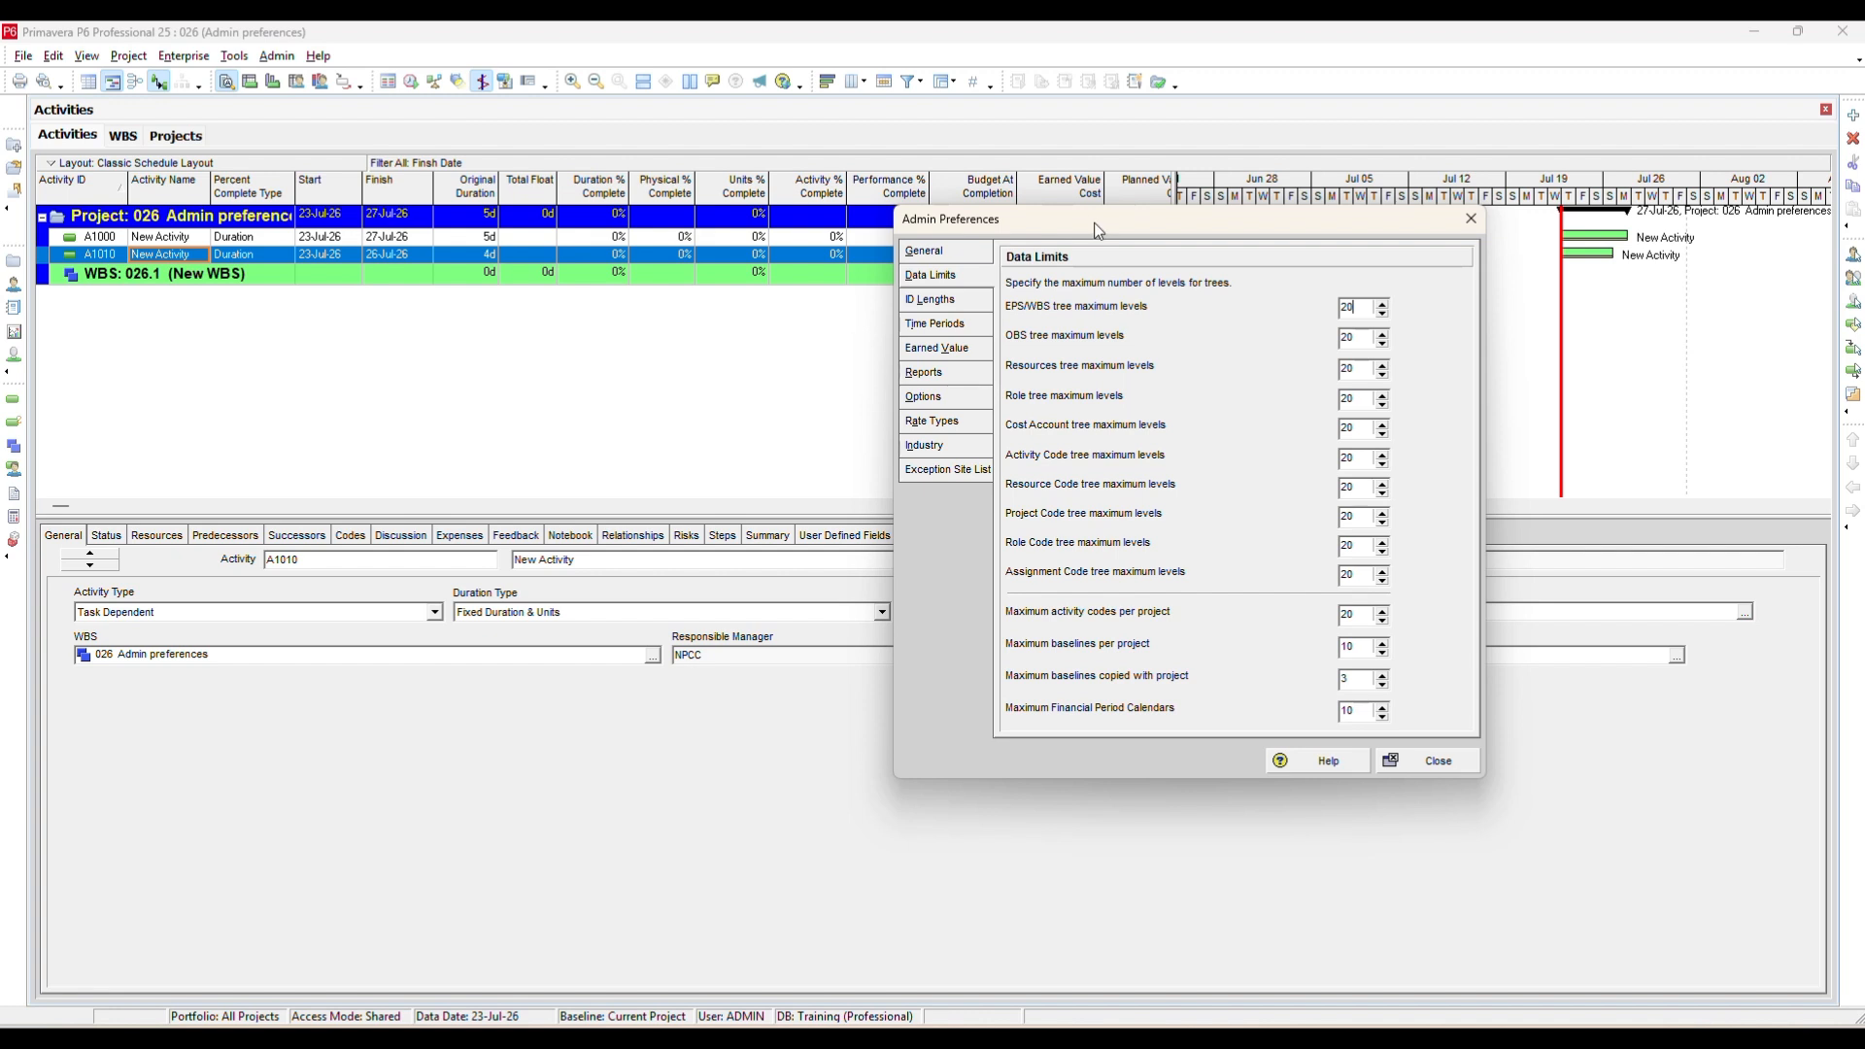
drag(1098, 231, 816, 241)
click(668, 309)
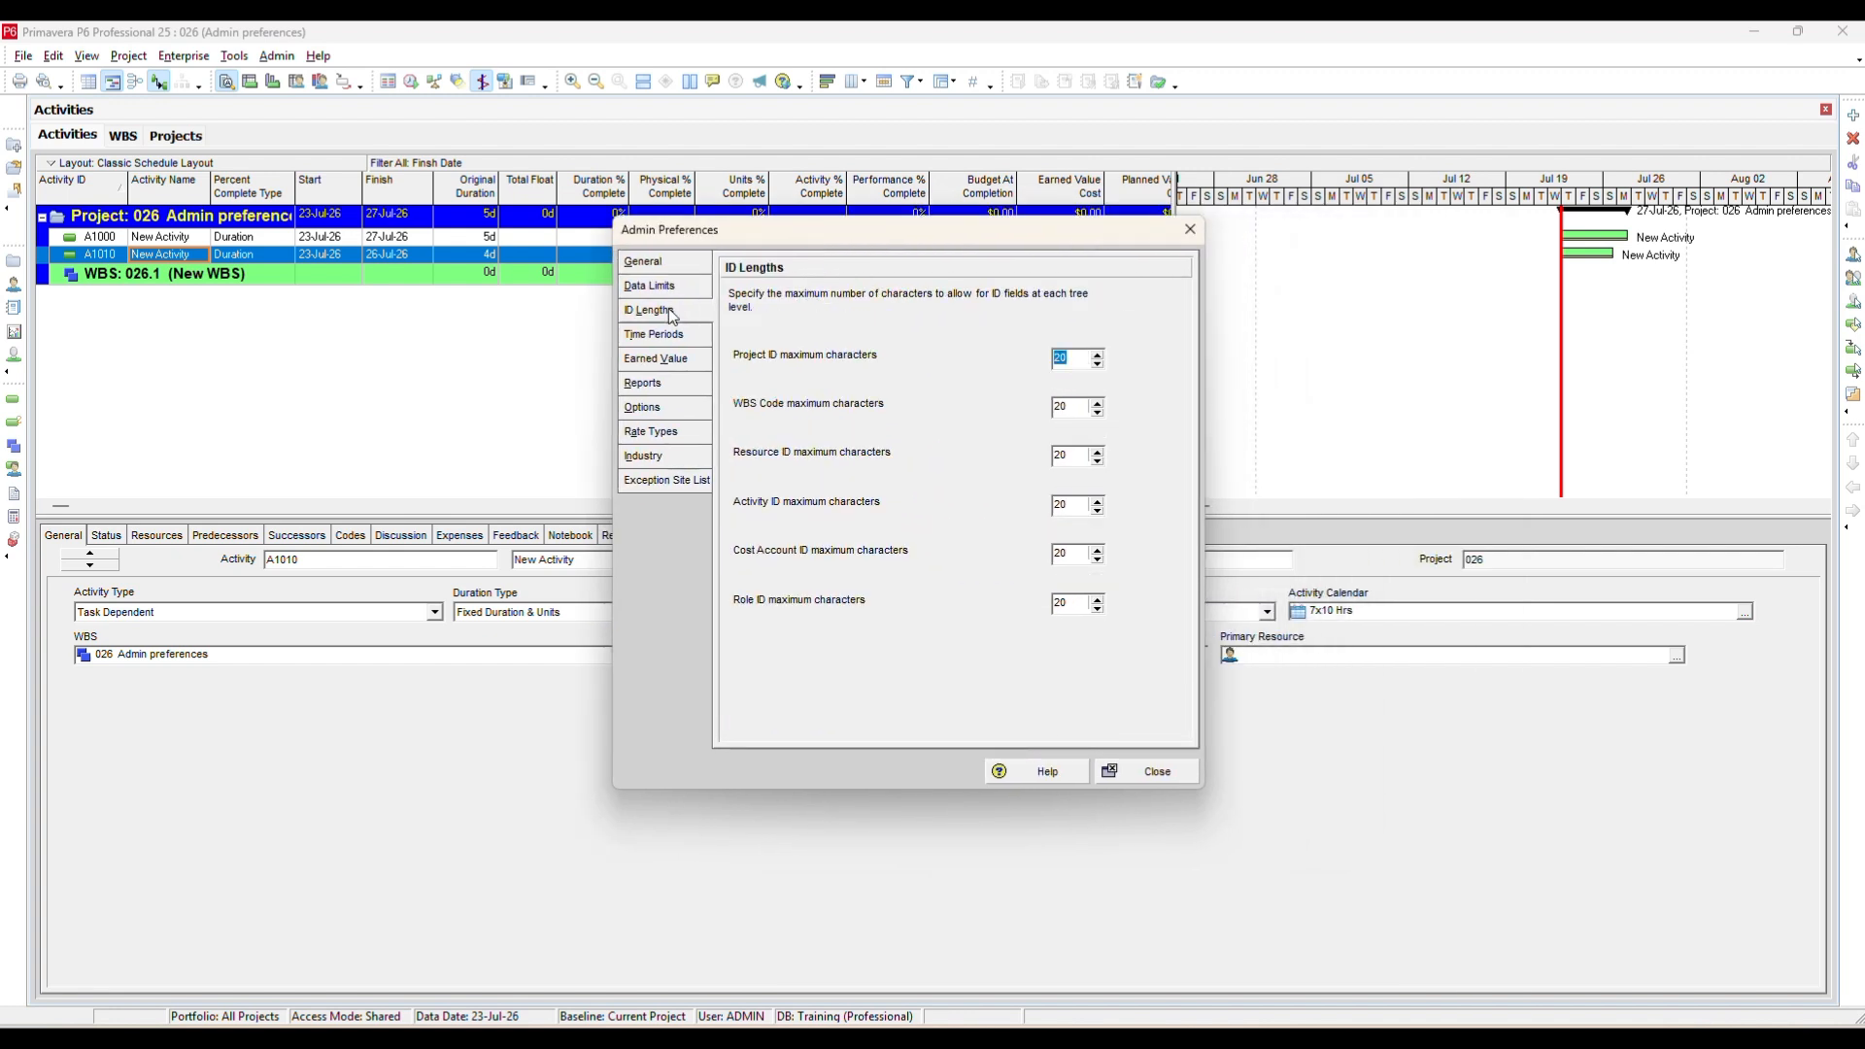
click(1064, 365)
click(690, 342)
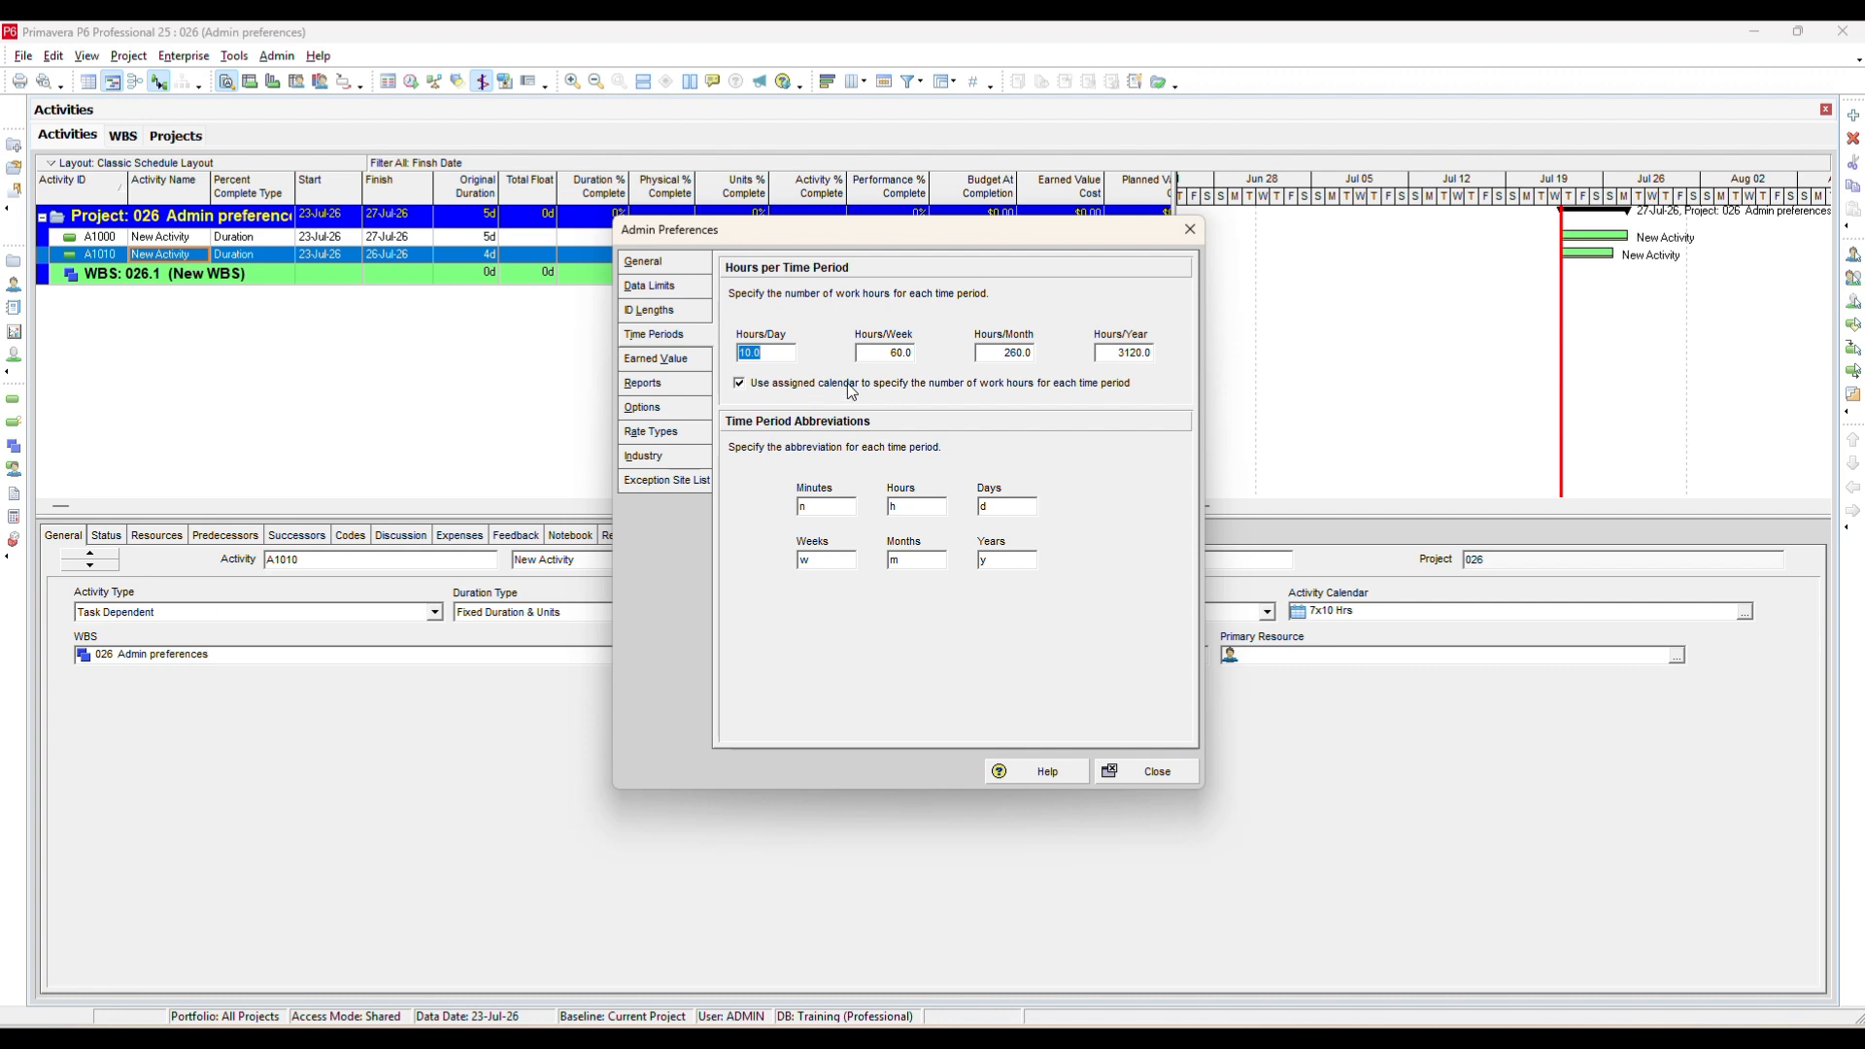
click(1132, 353)
click(673, 363)
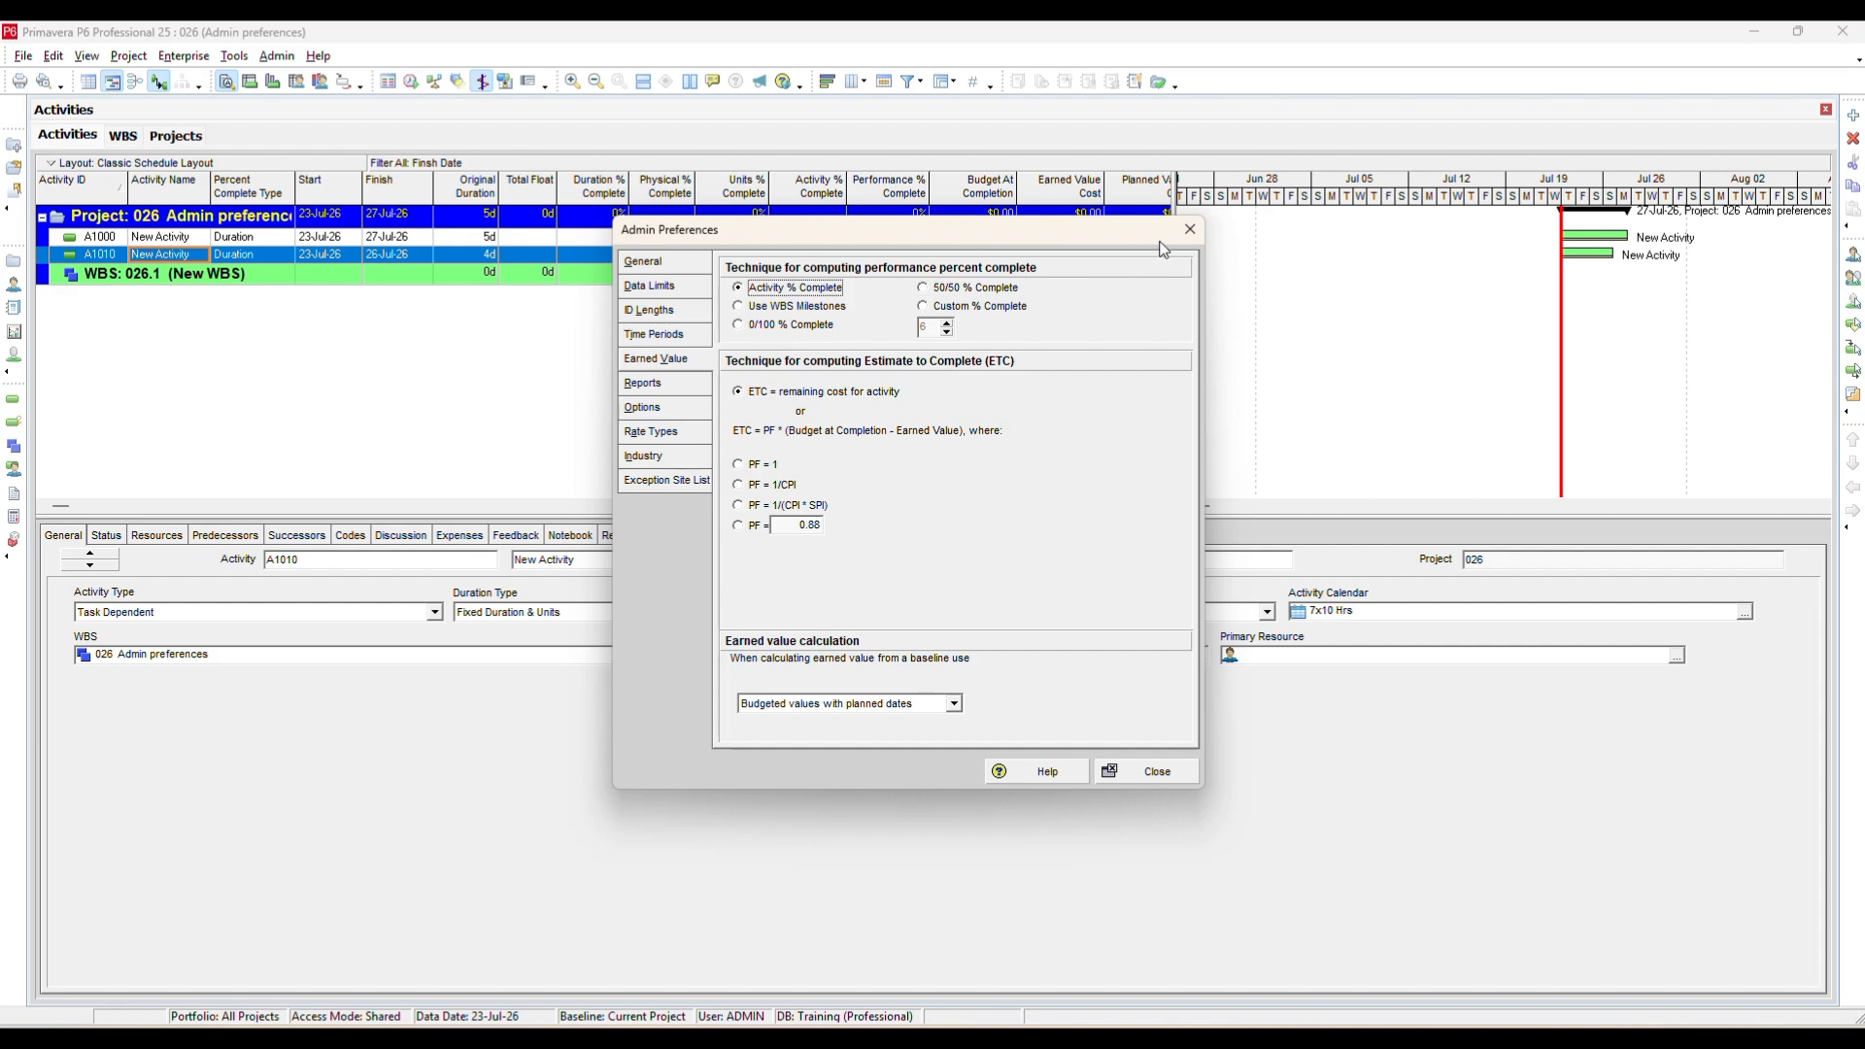
click(1190, 229)
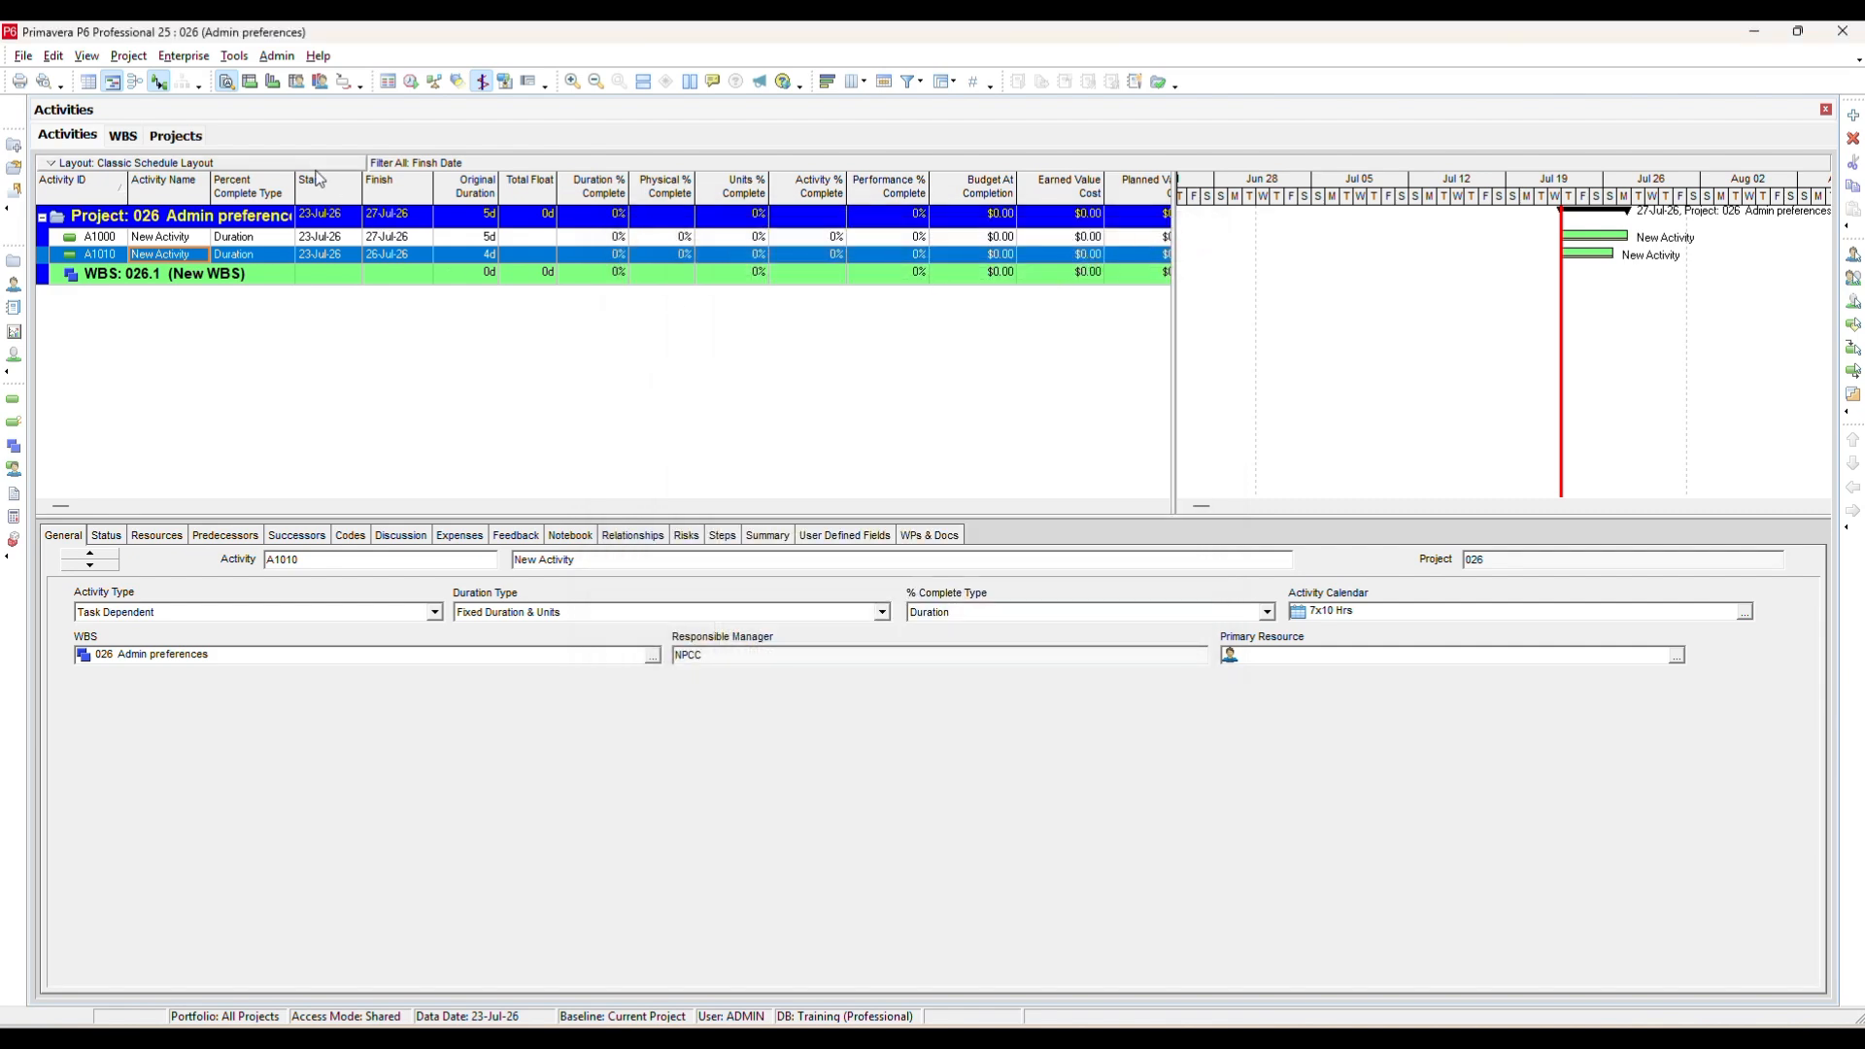
Open project 025 from the Projects list.
click(180, 136)
click(418, 500)
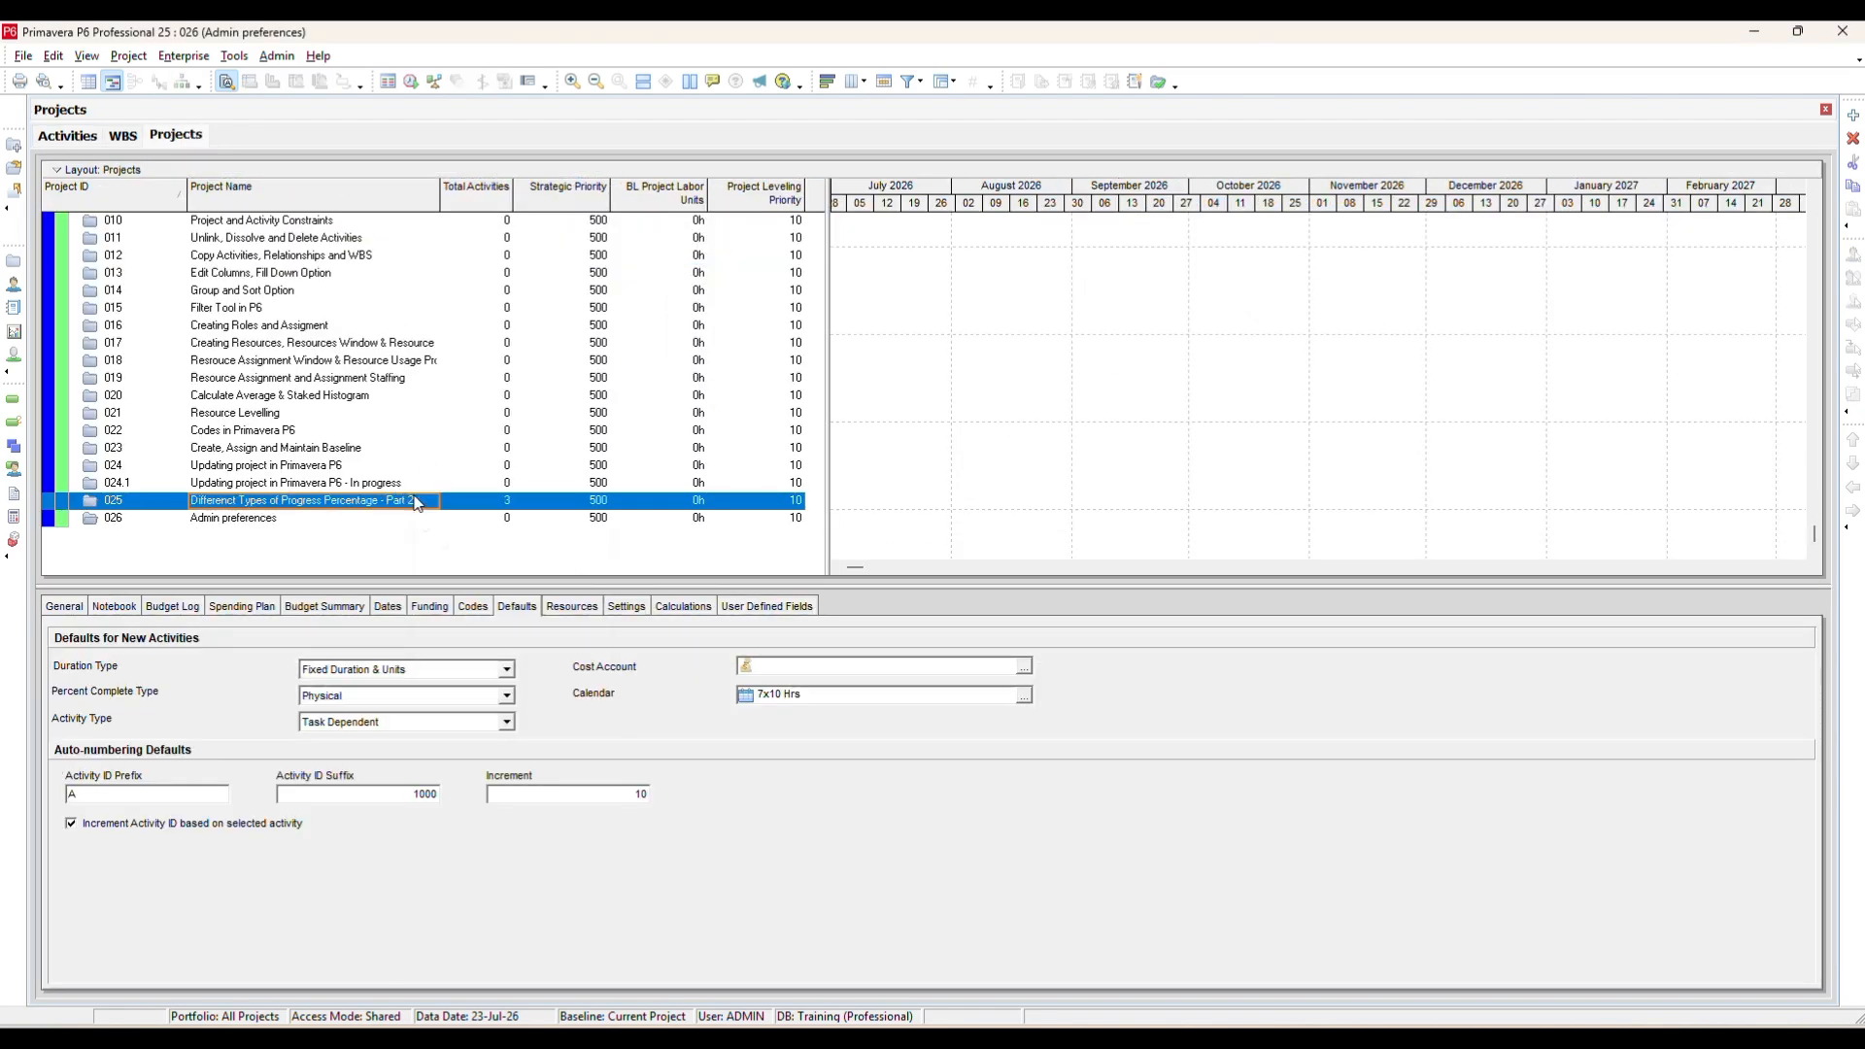
right_click(418, 500)
click(489, 508)
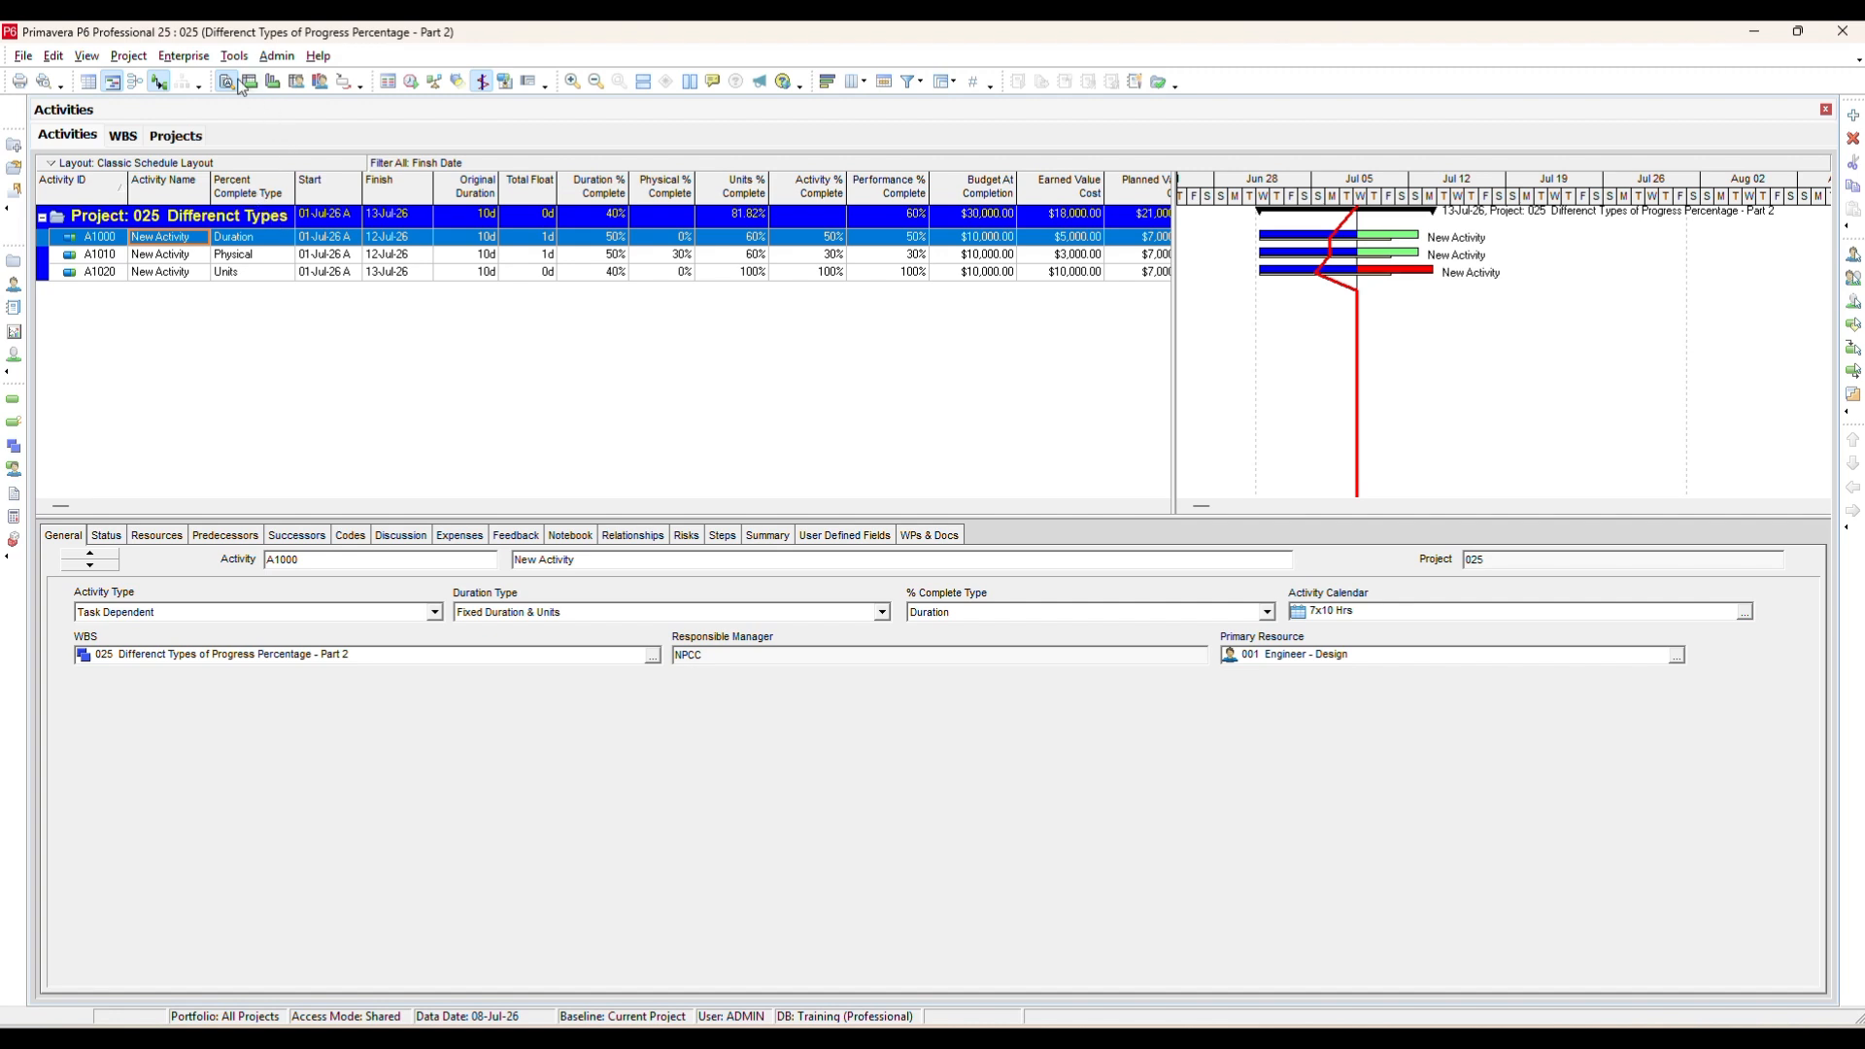
Set the WBS performance percent complete technique to WBS Milestones percent complete and check the activities' Performance % Complete.
click(122, 135)
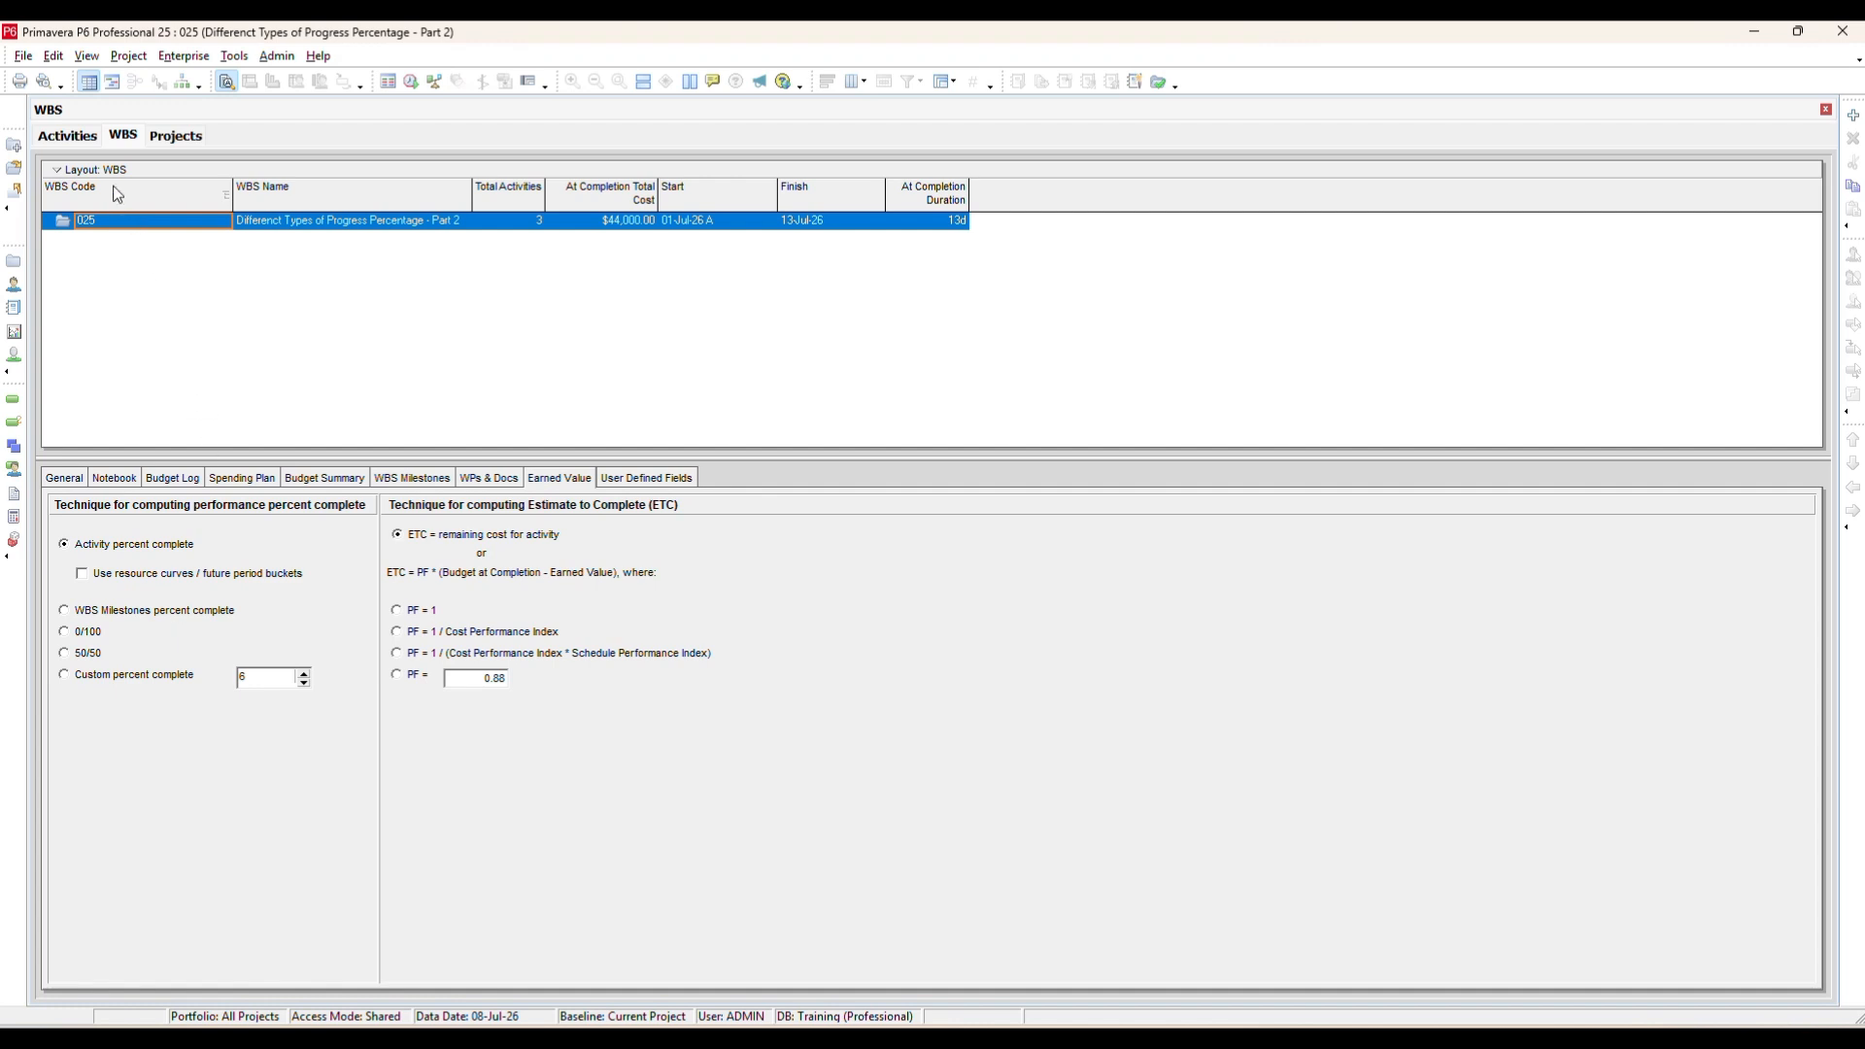
click(89, 137)
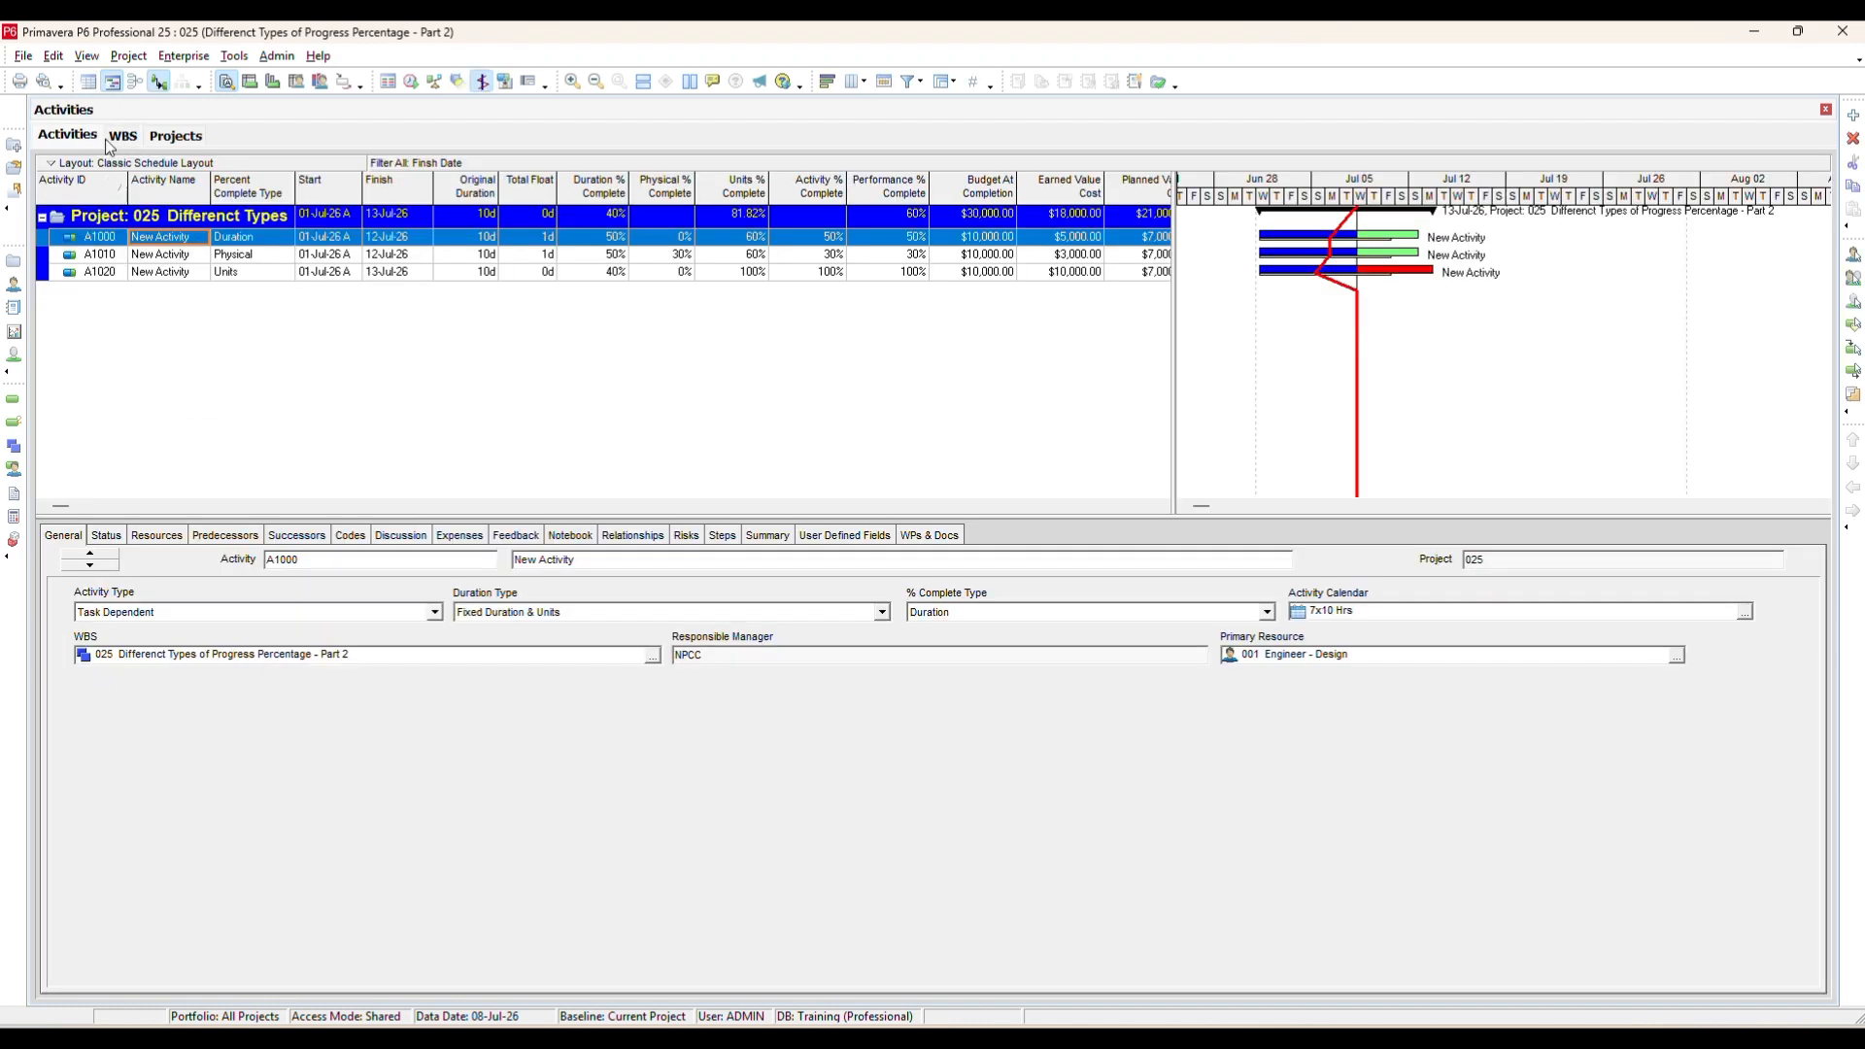
click(916, 255)
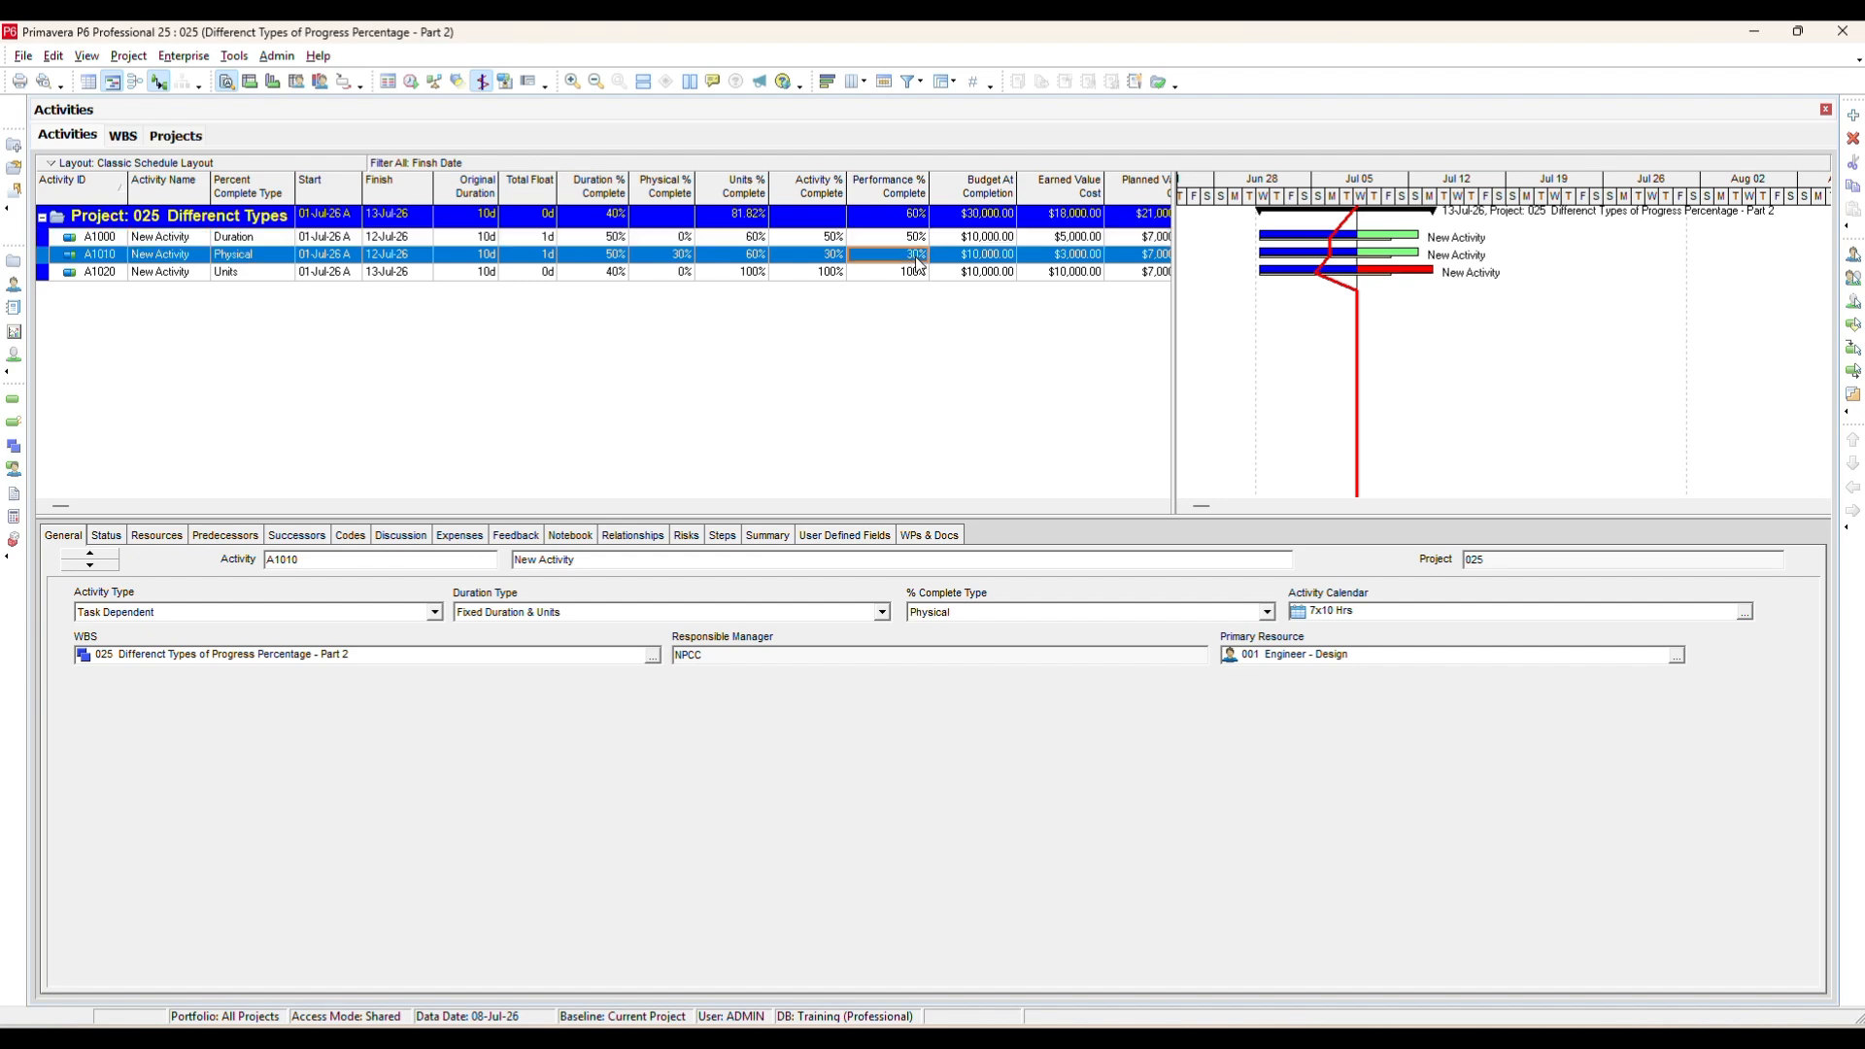
click(123, 136)
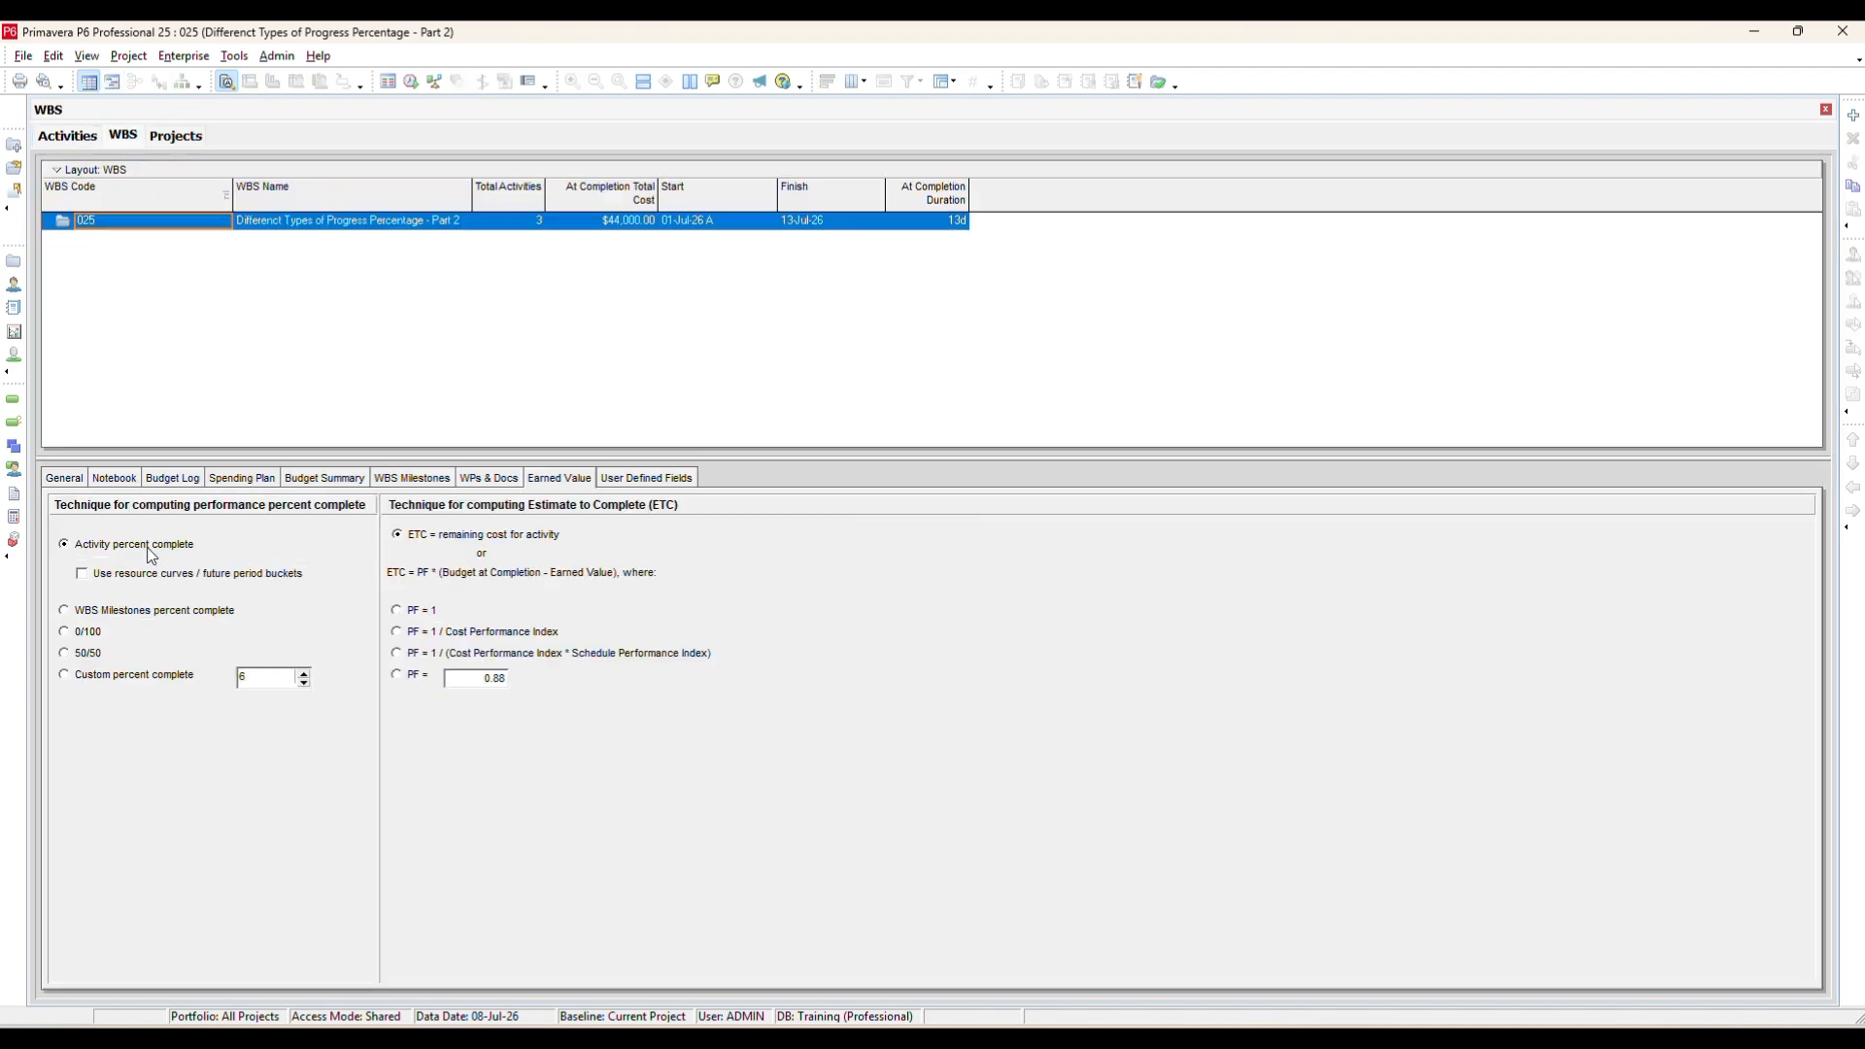
click(136, 611)
click(78, 137)
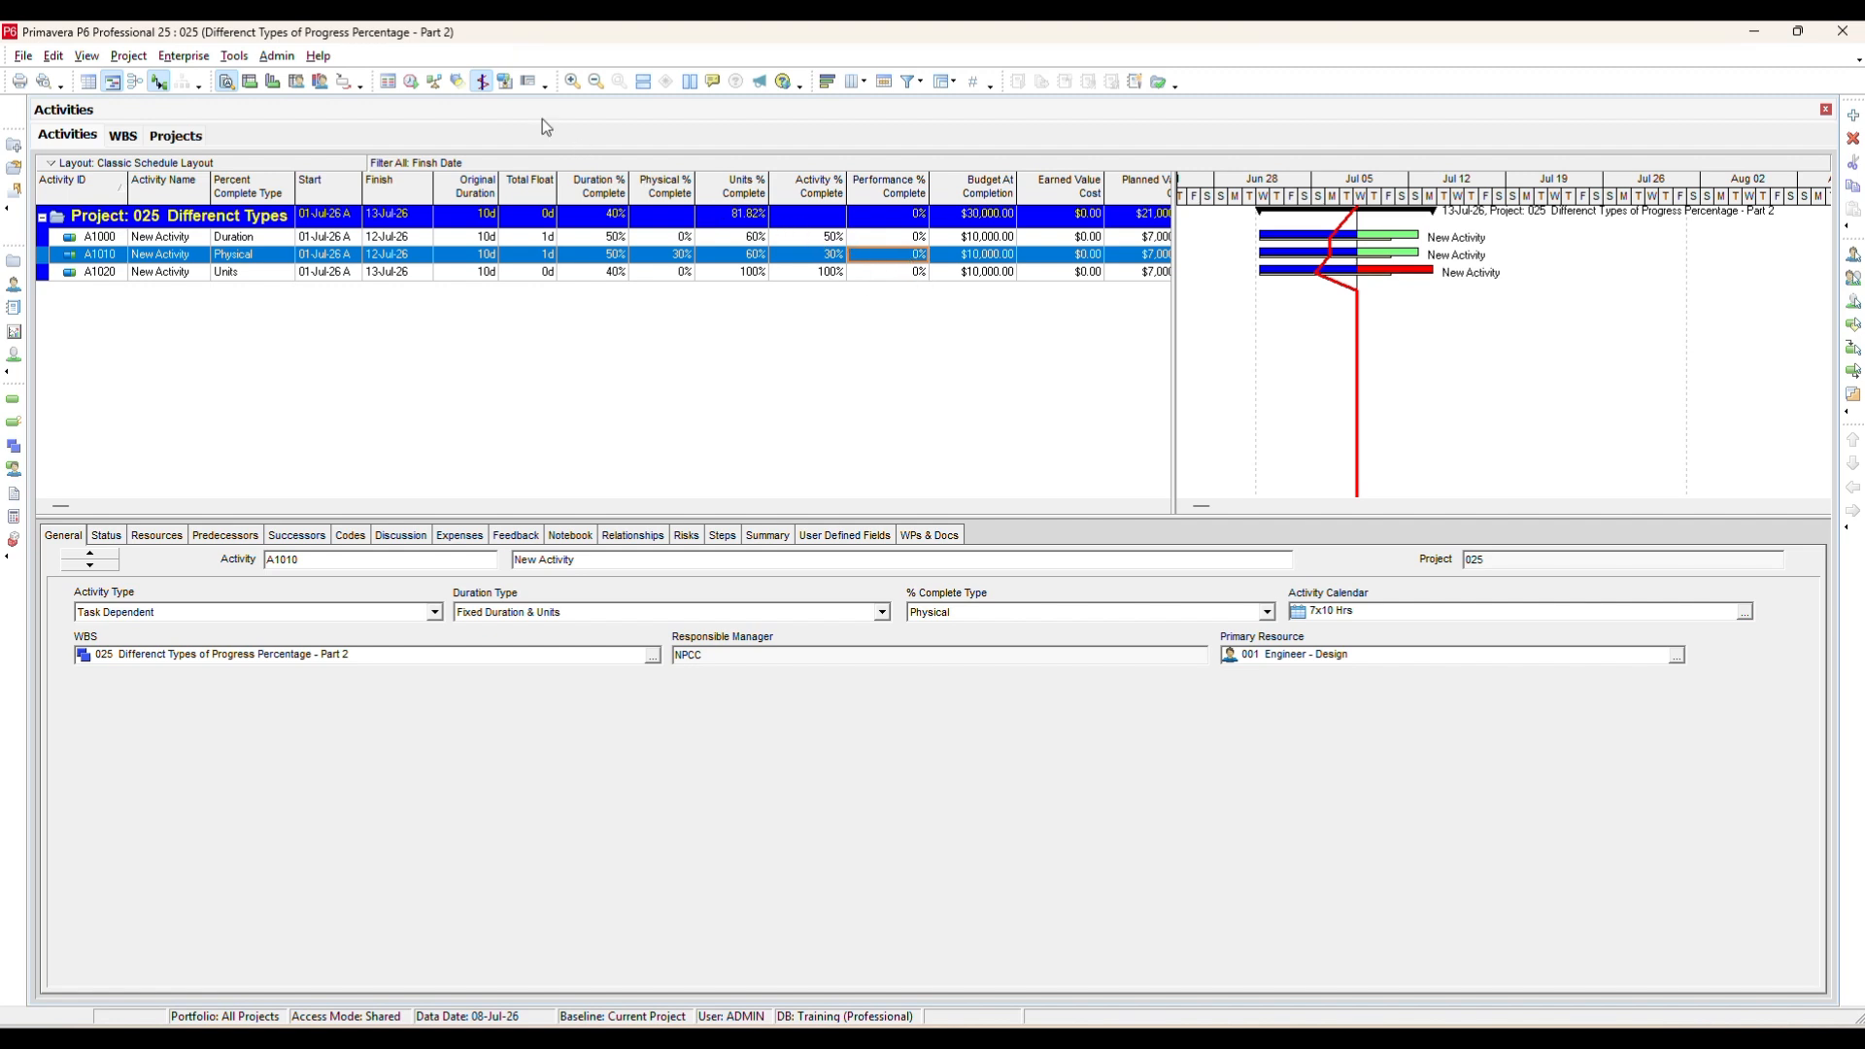
Open Admin Preferences and review the earned value calculation options, then the Reports and Options pages.
click(278, 56)
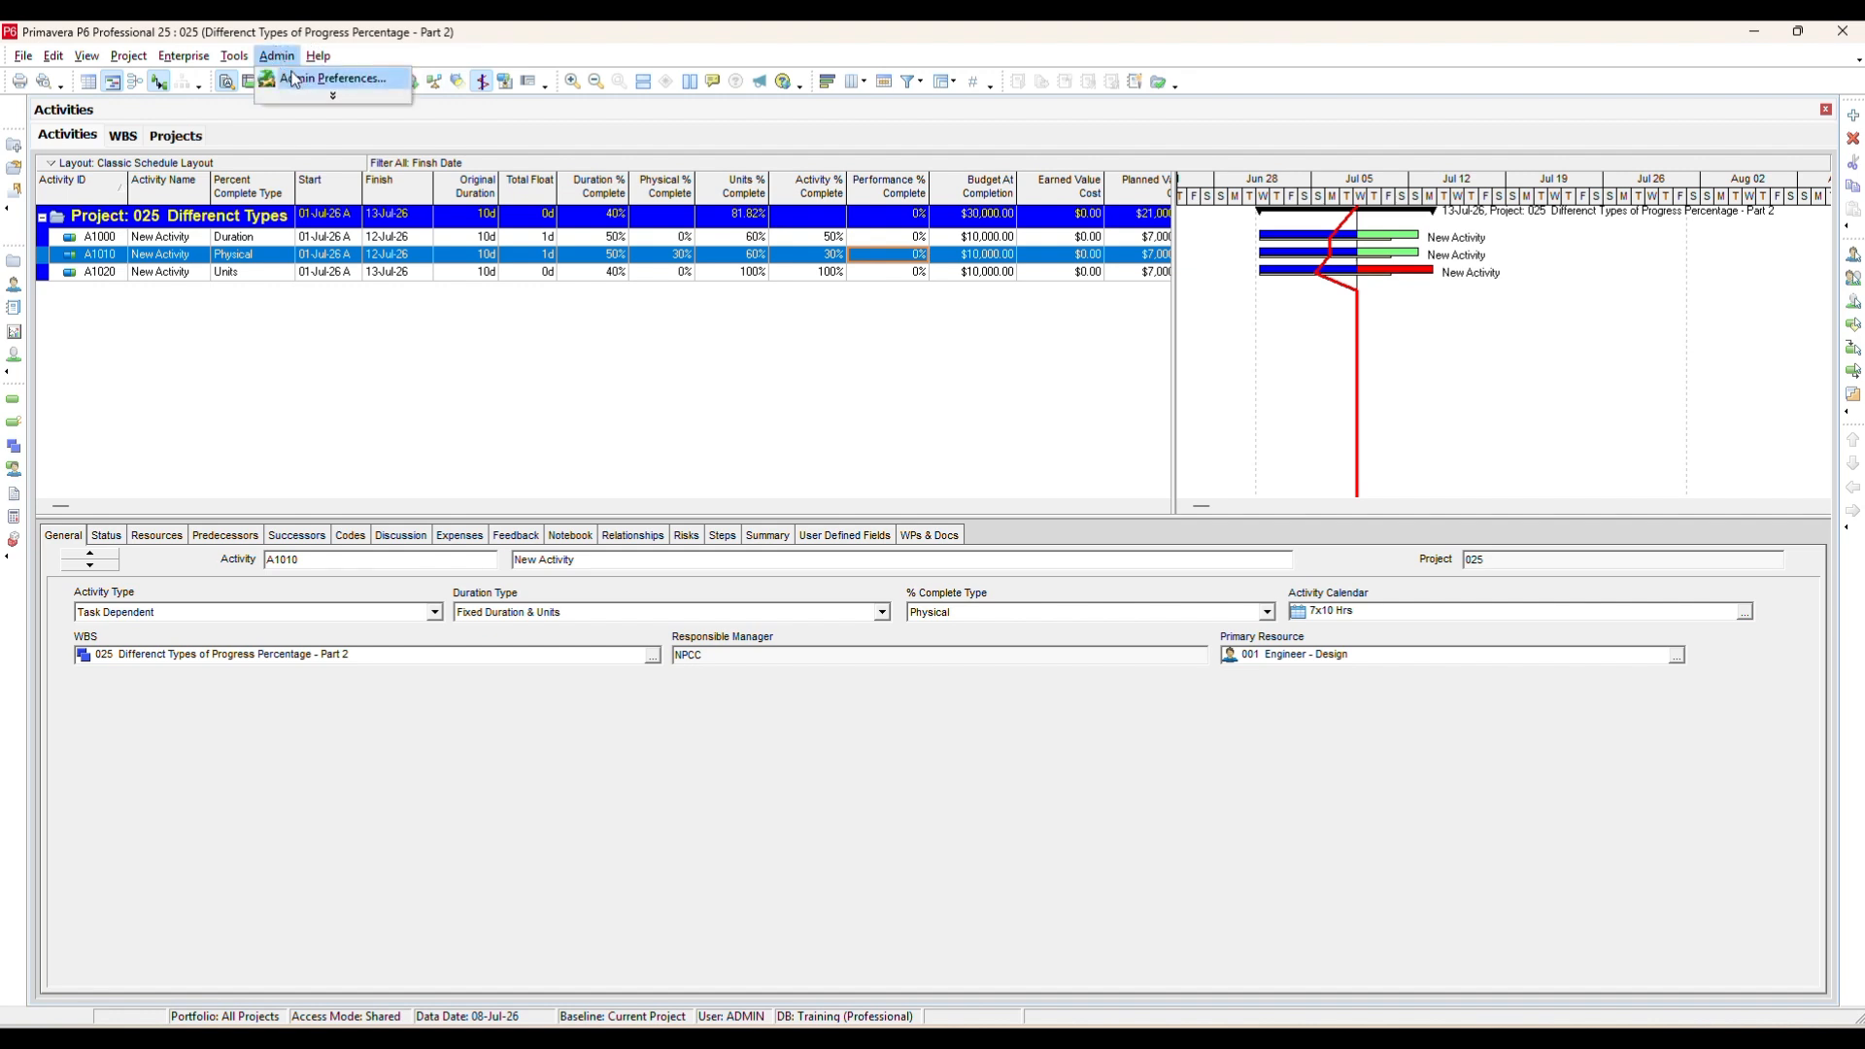
click(320, 78)
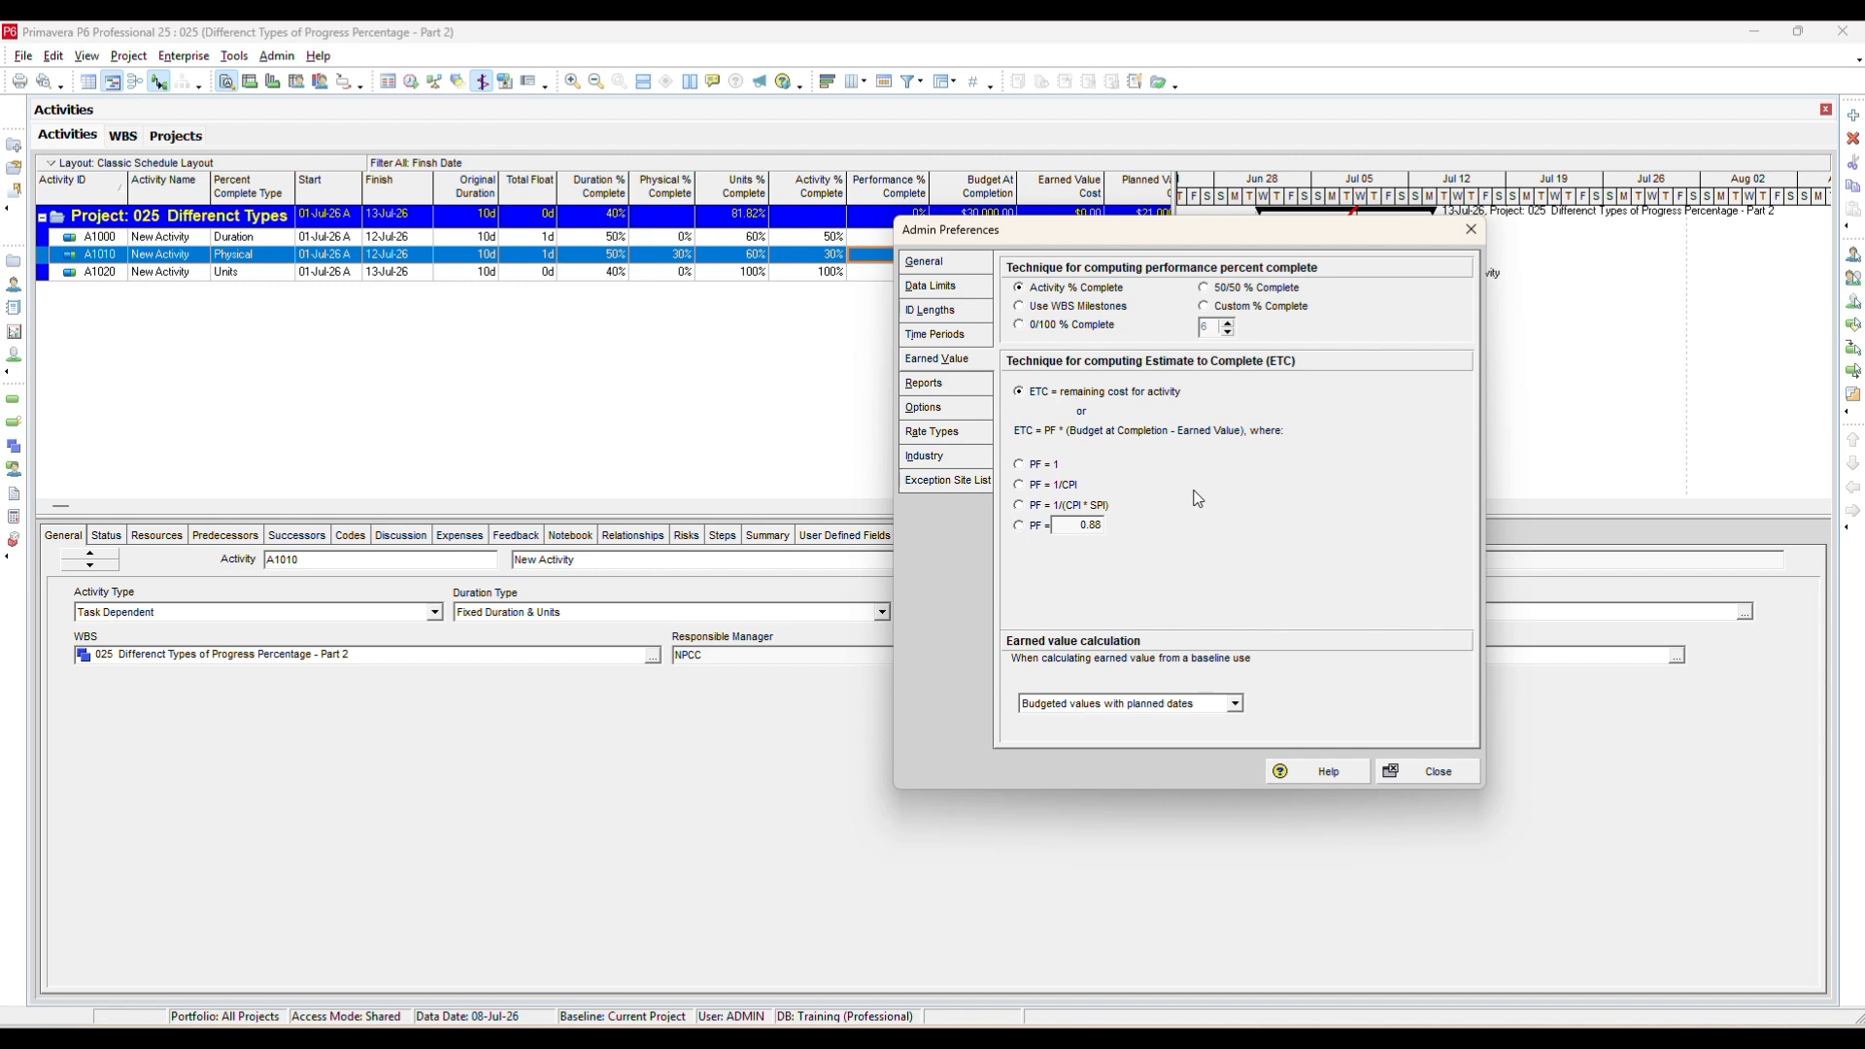
click(1234, 705)
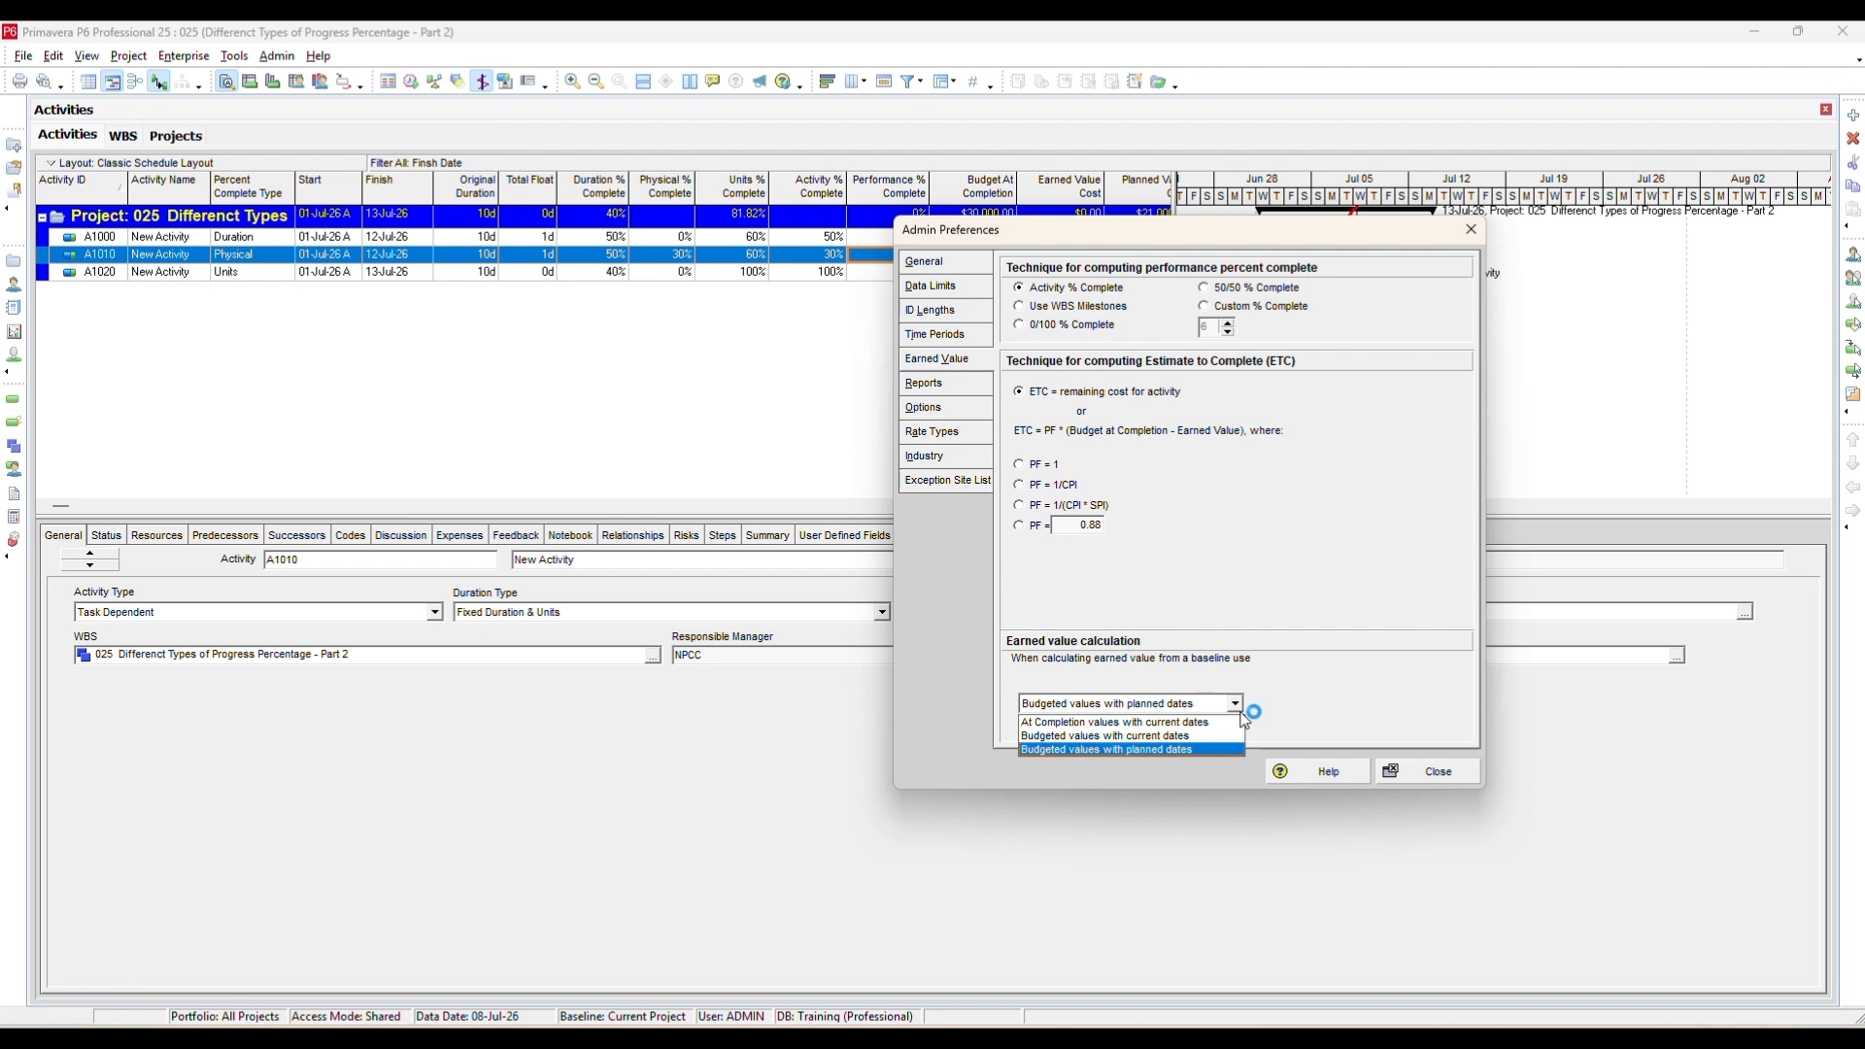
click(1241, 714)
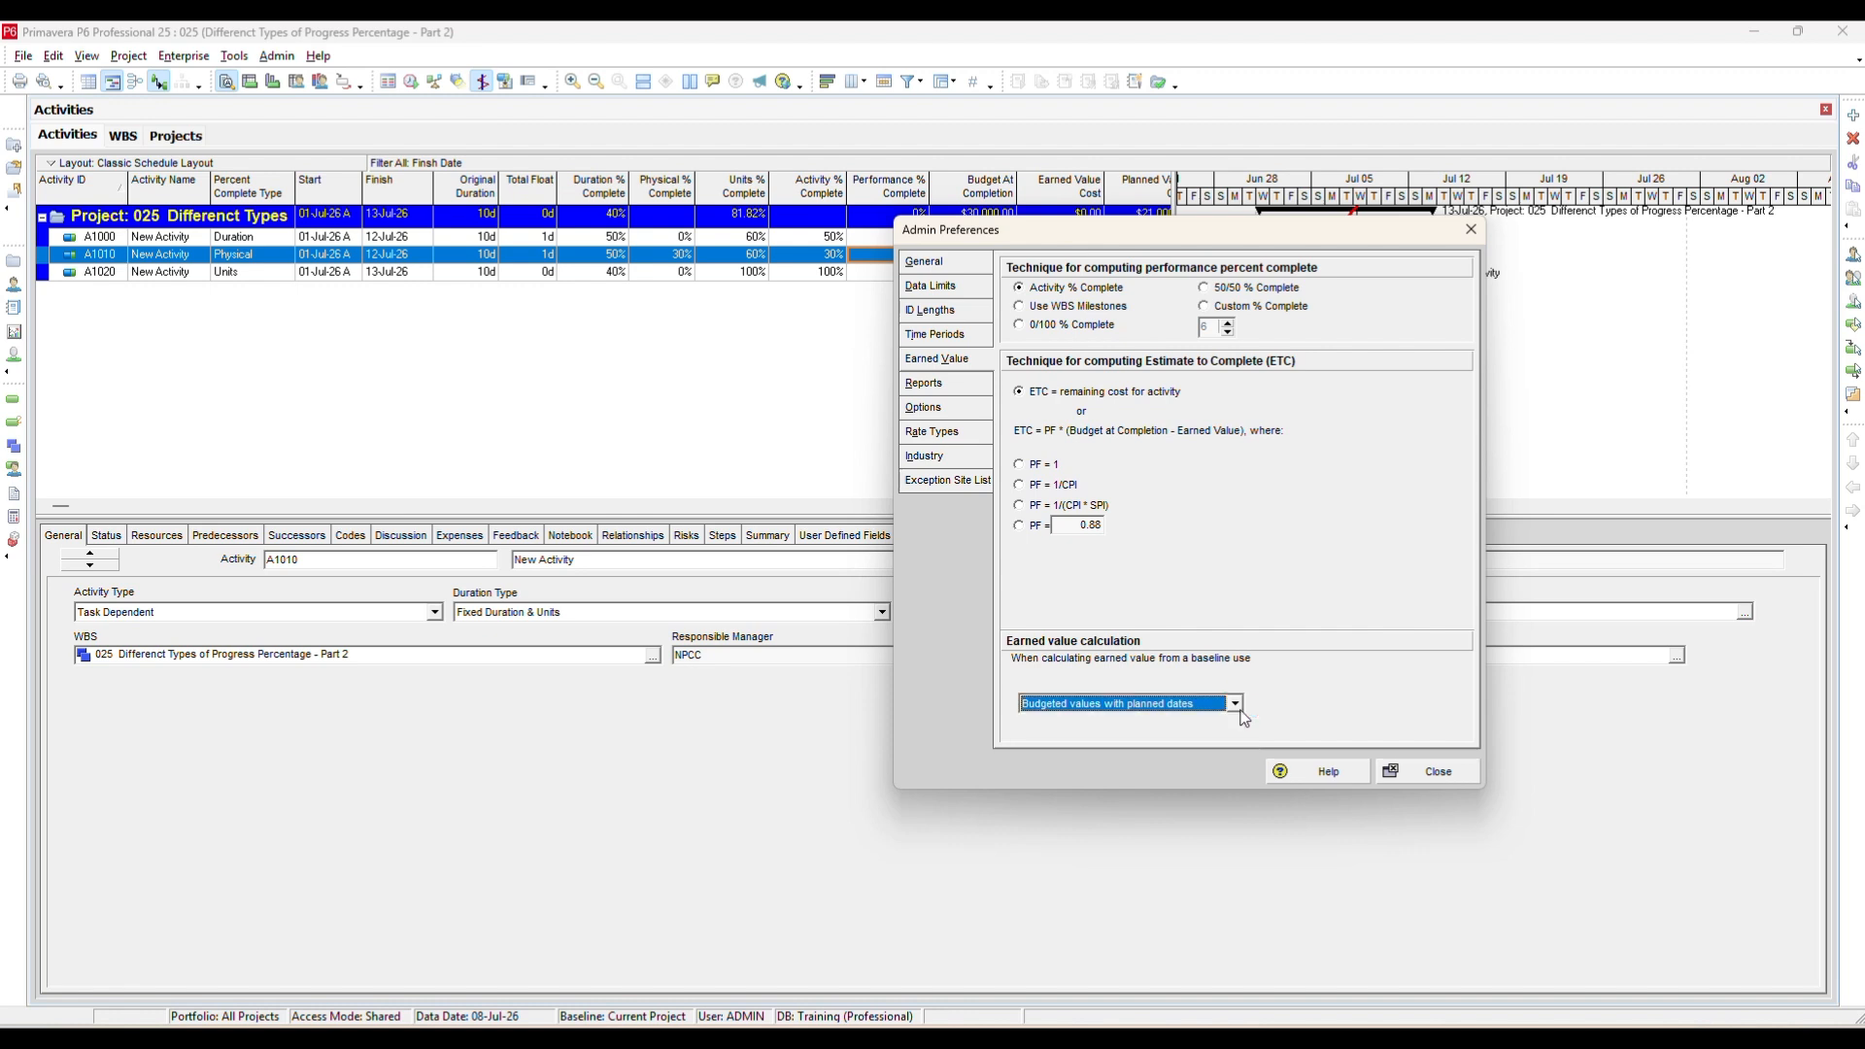
click(940, 386)
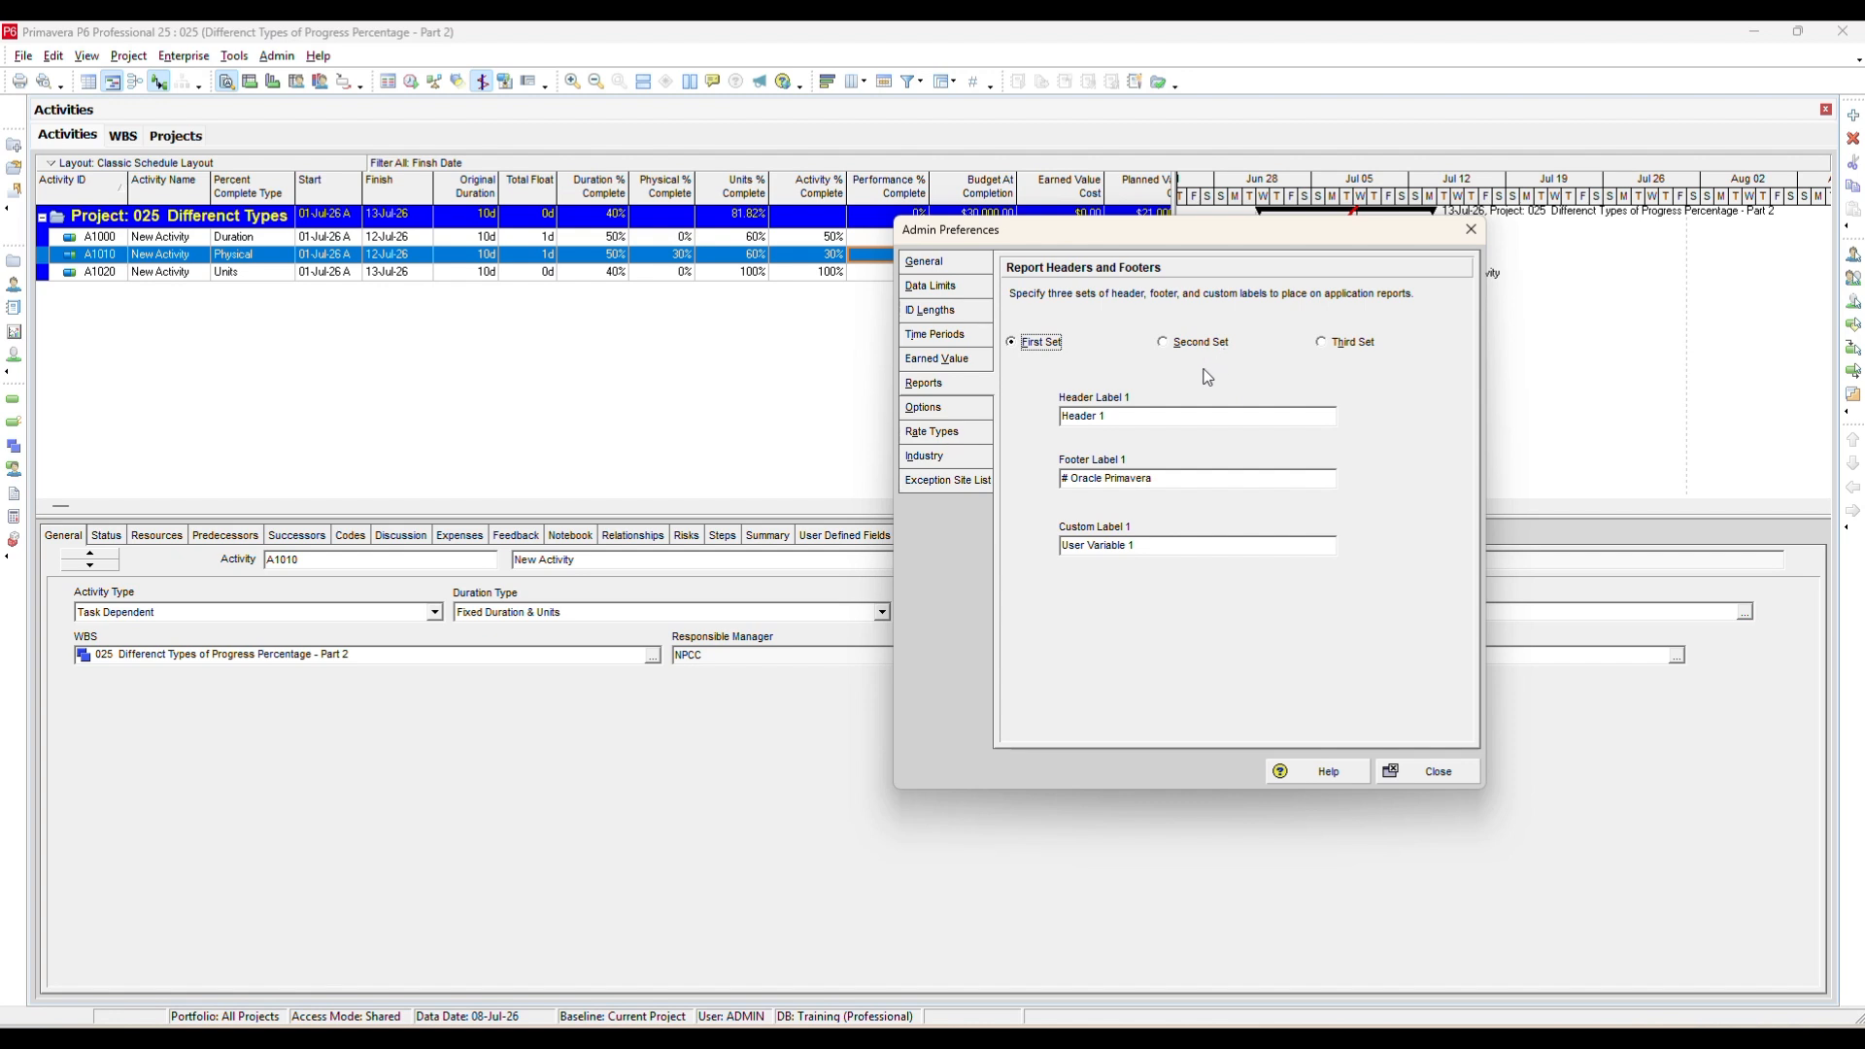
click(975, 412)
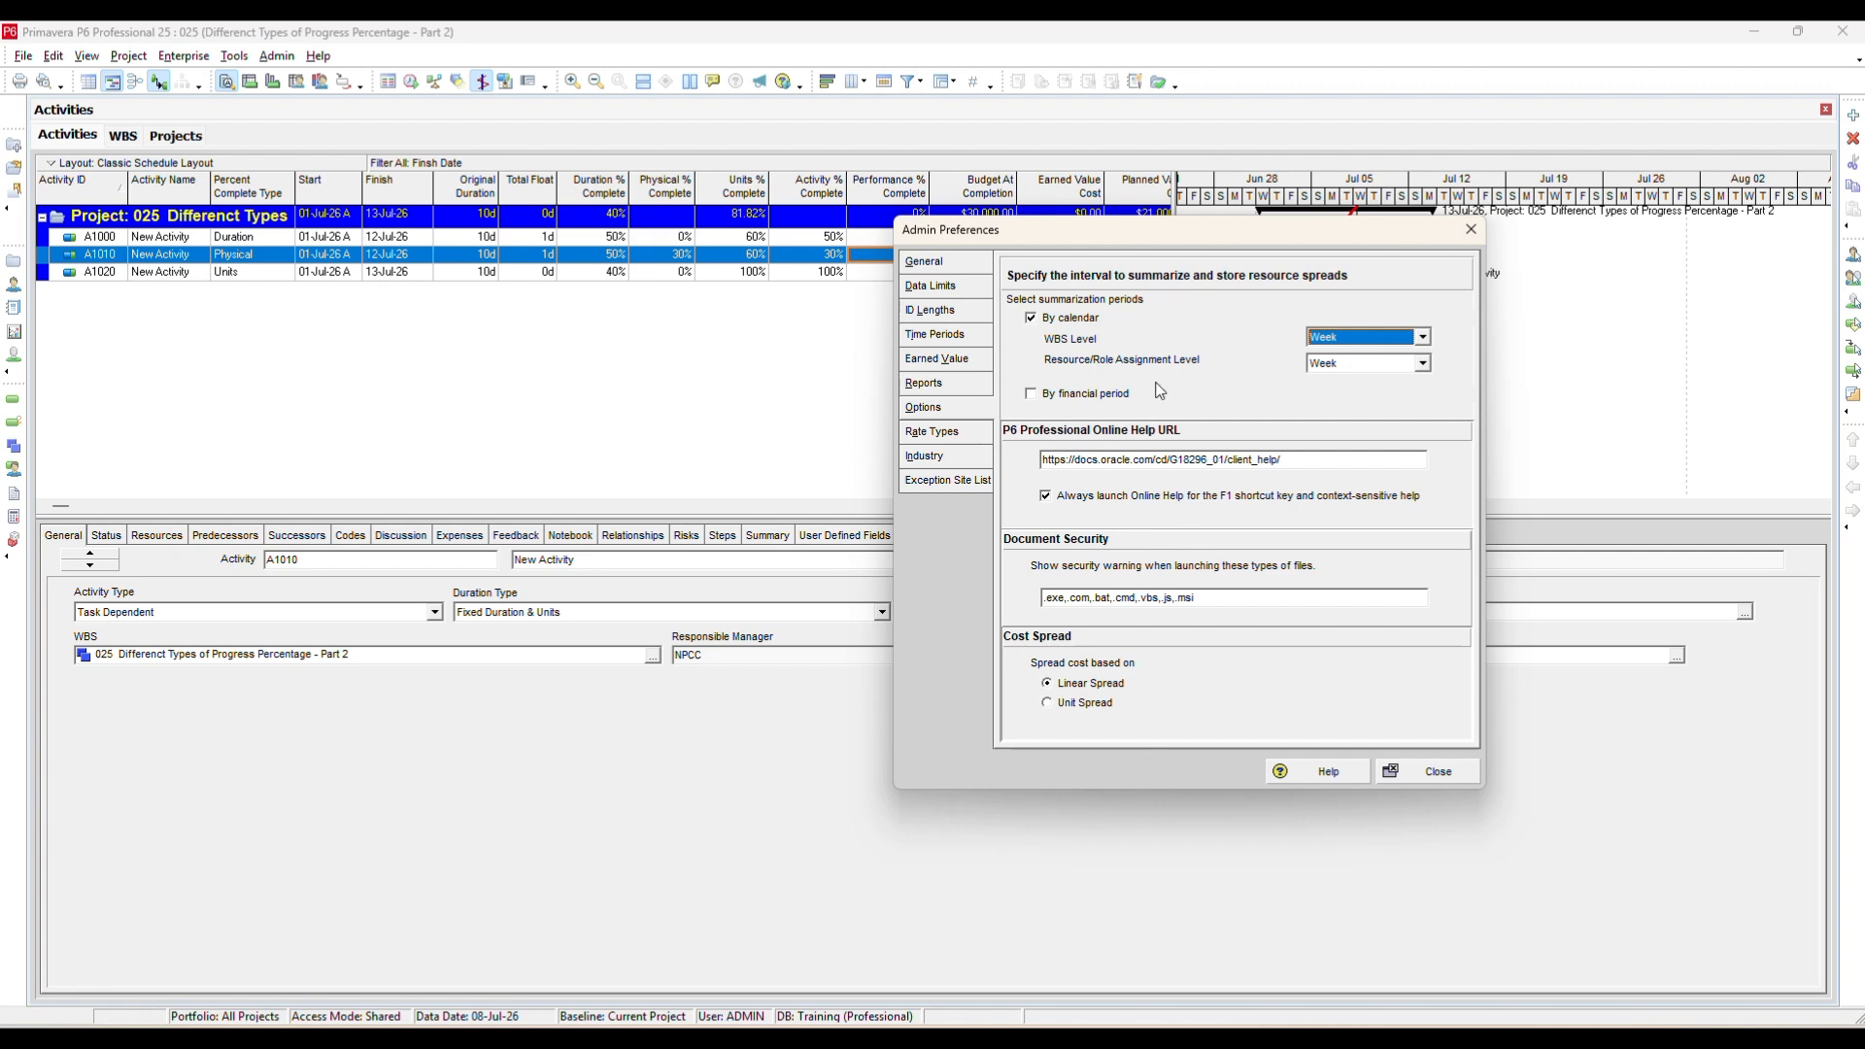
Review the resource and role rate type titles on the Rate Types page of Admin Preferences.
click(933, 431)
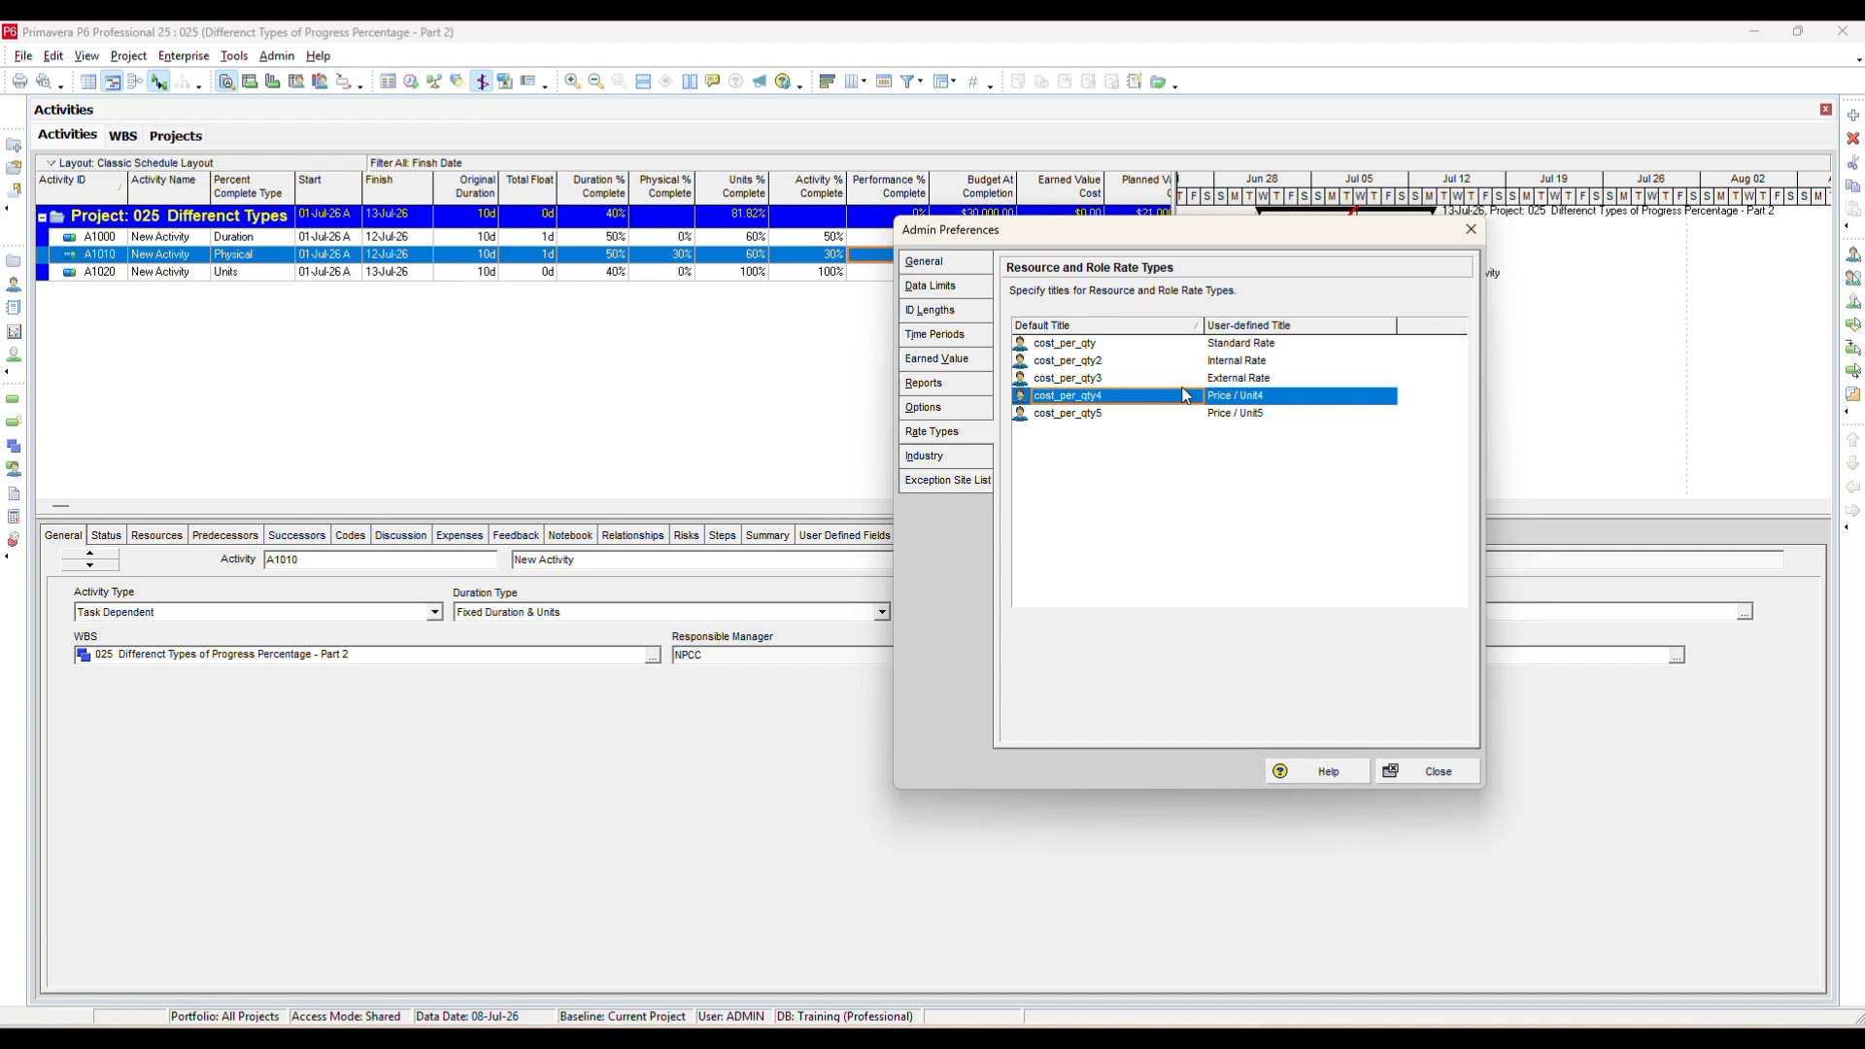
click(1221, 397)
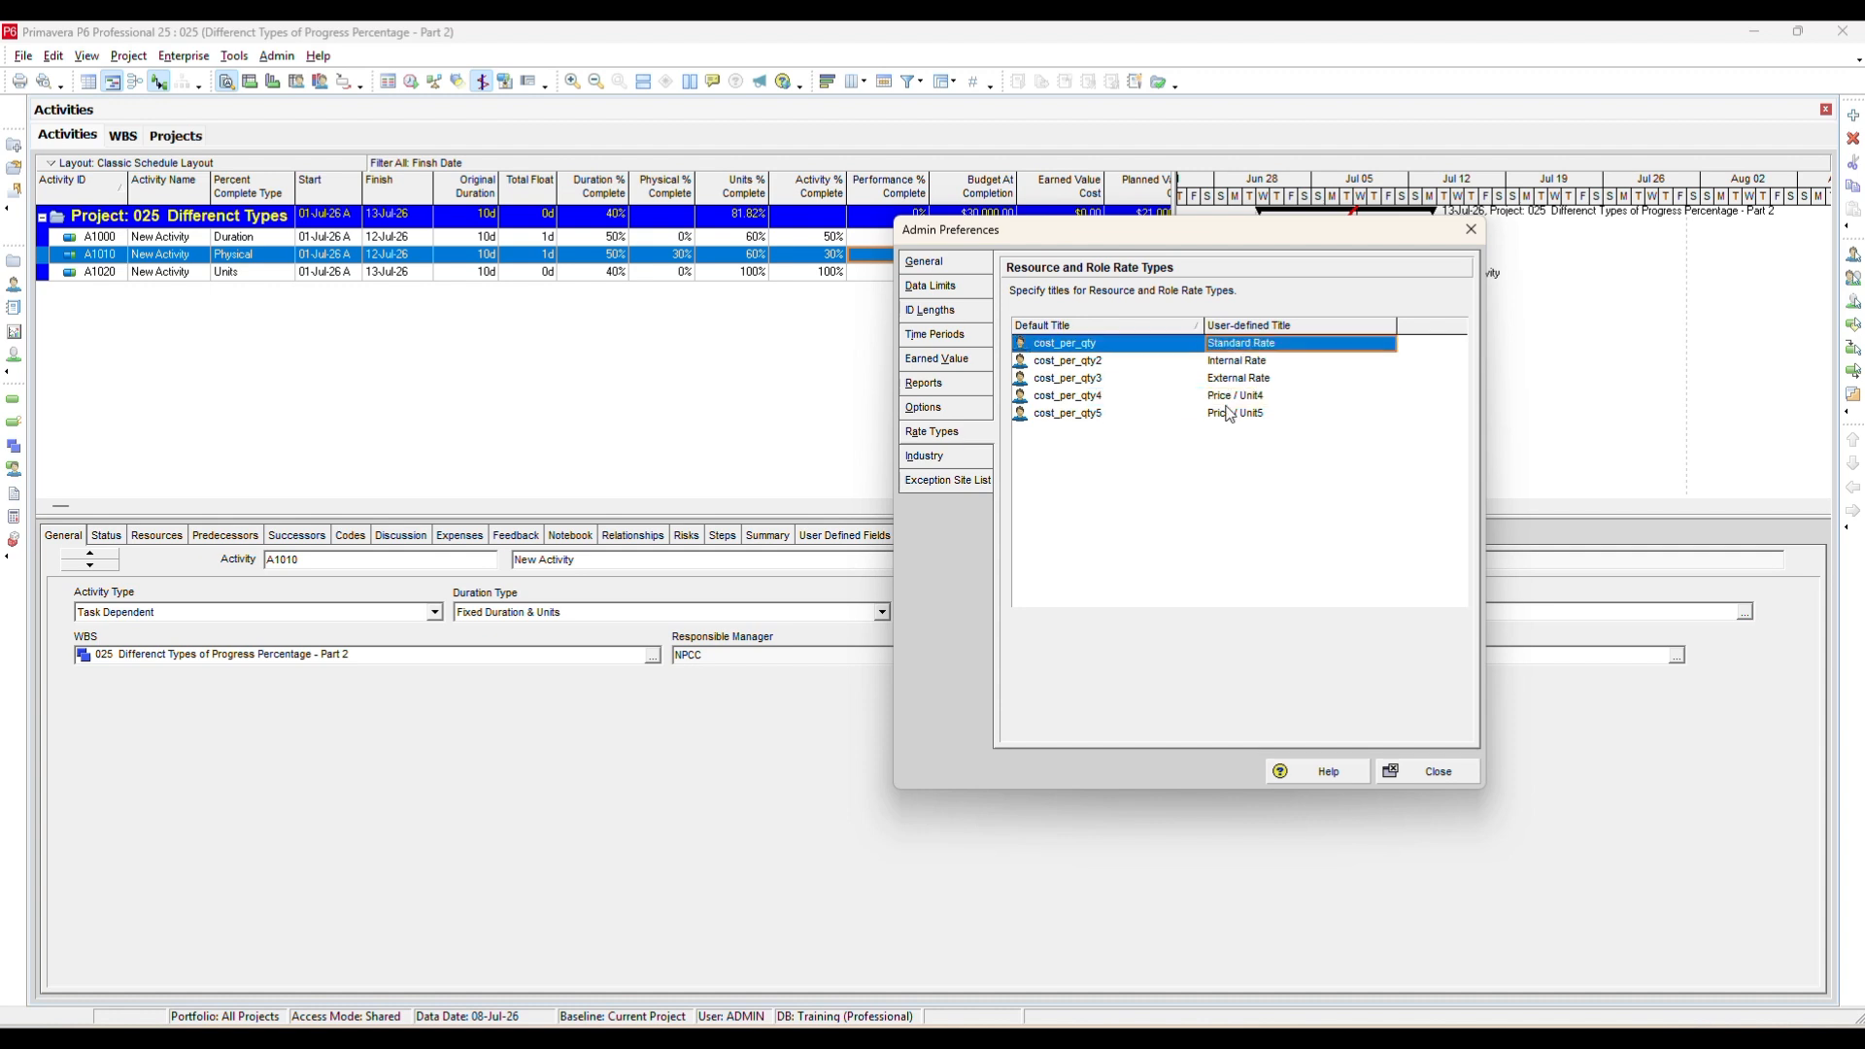
click(1230, 416)
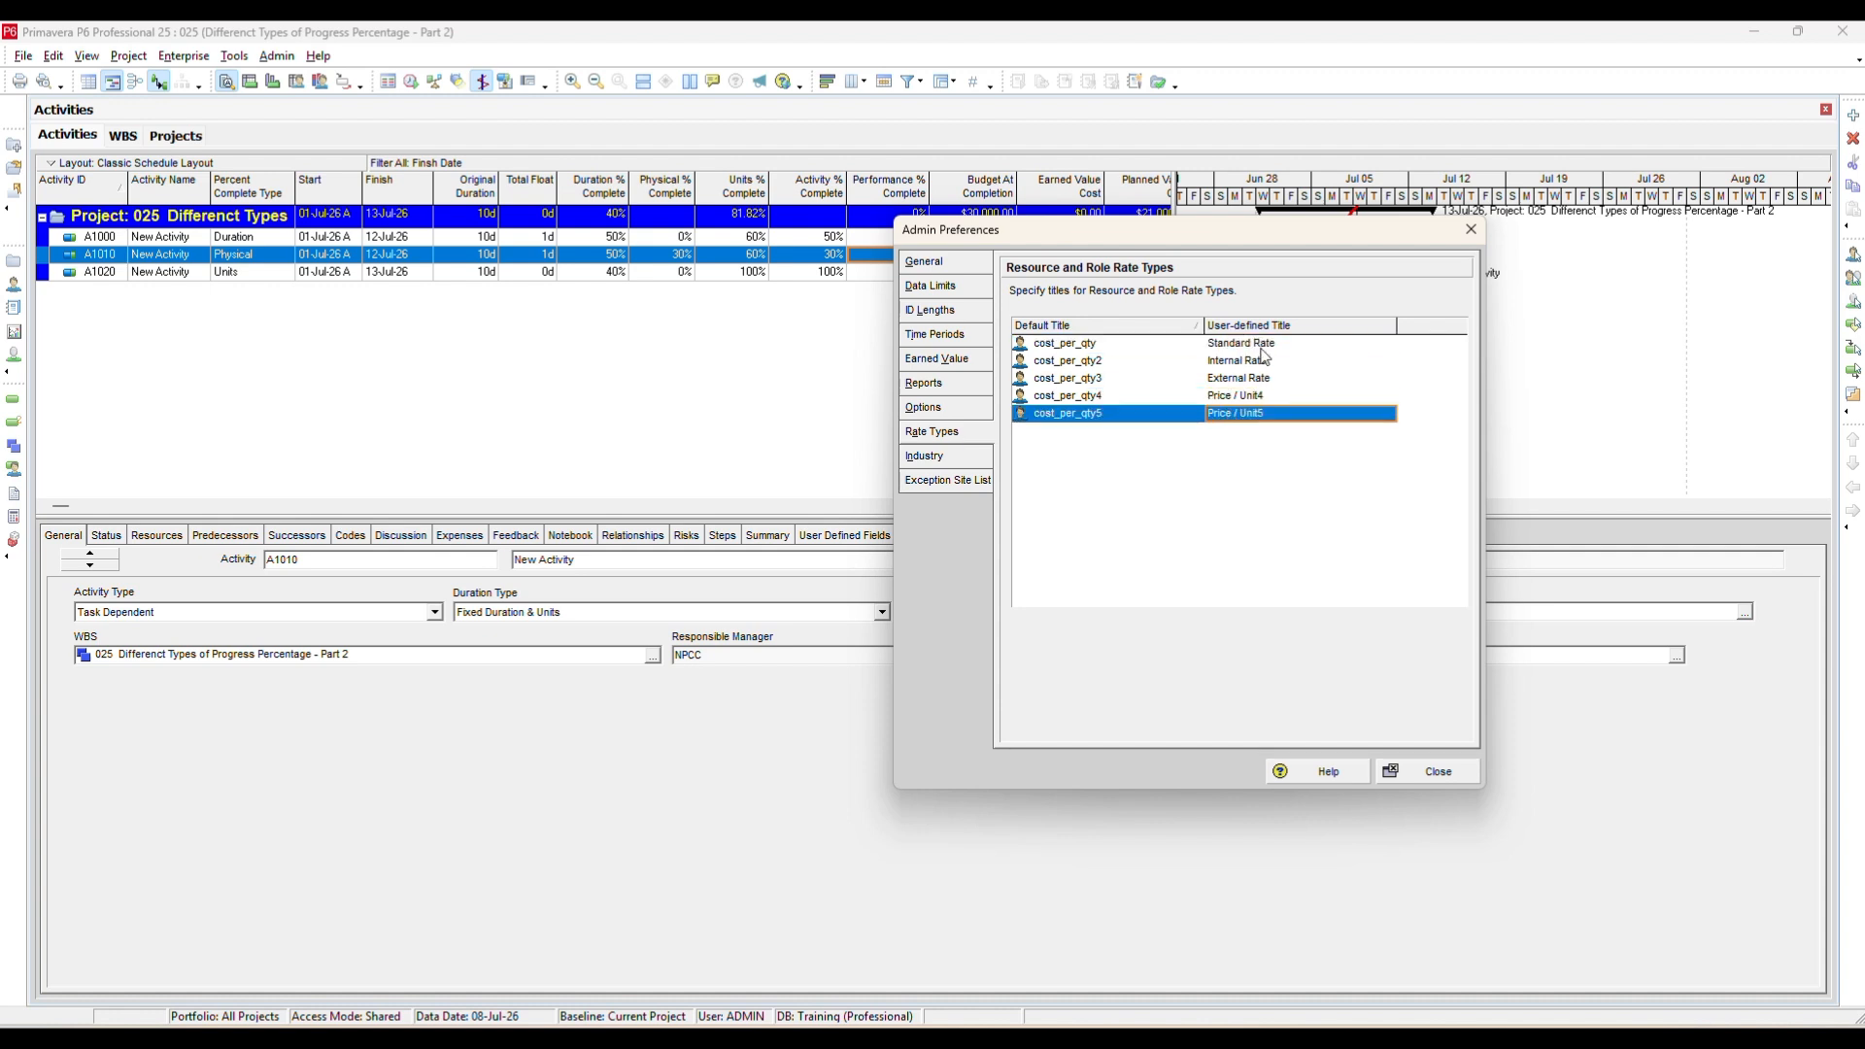
click(1260, 398)
click(1262, 399)
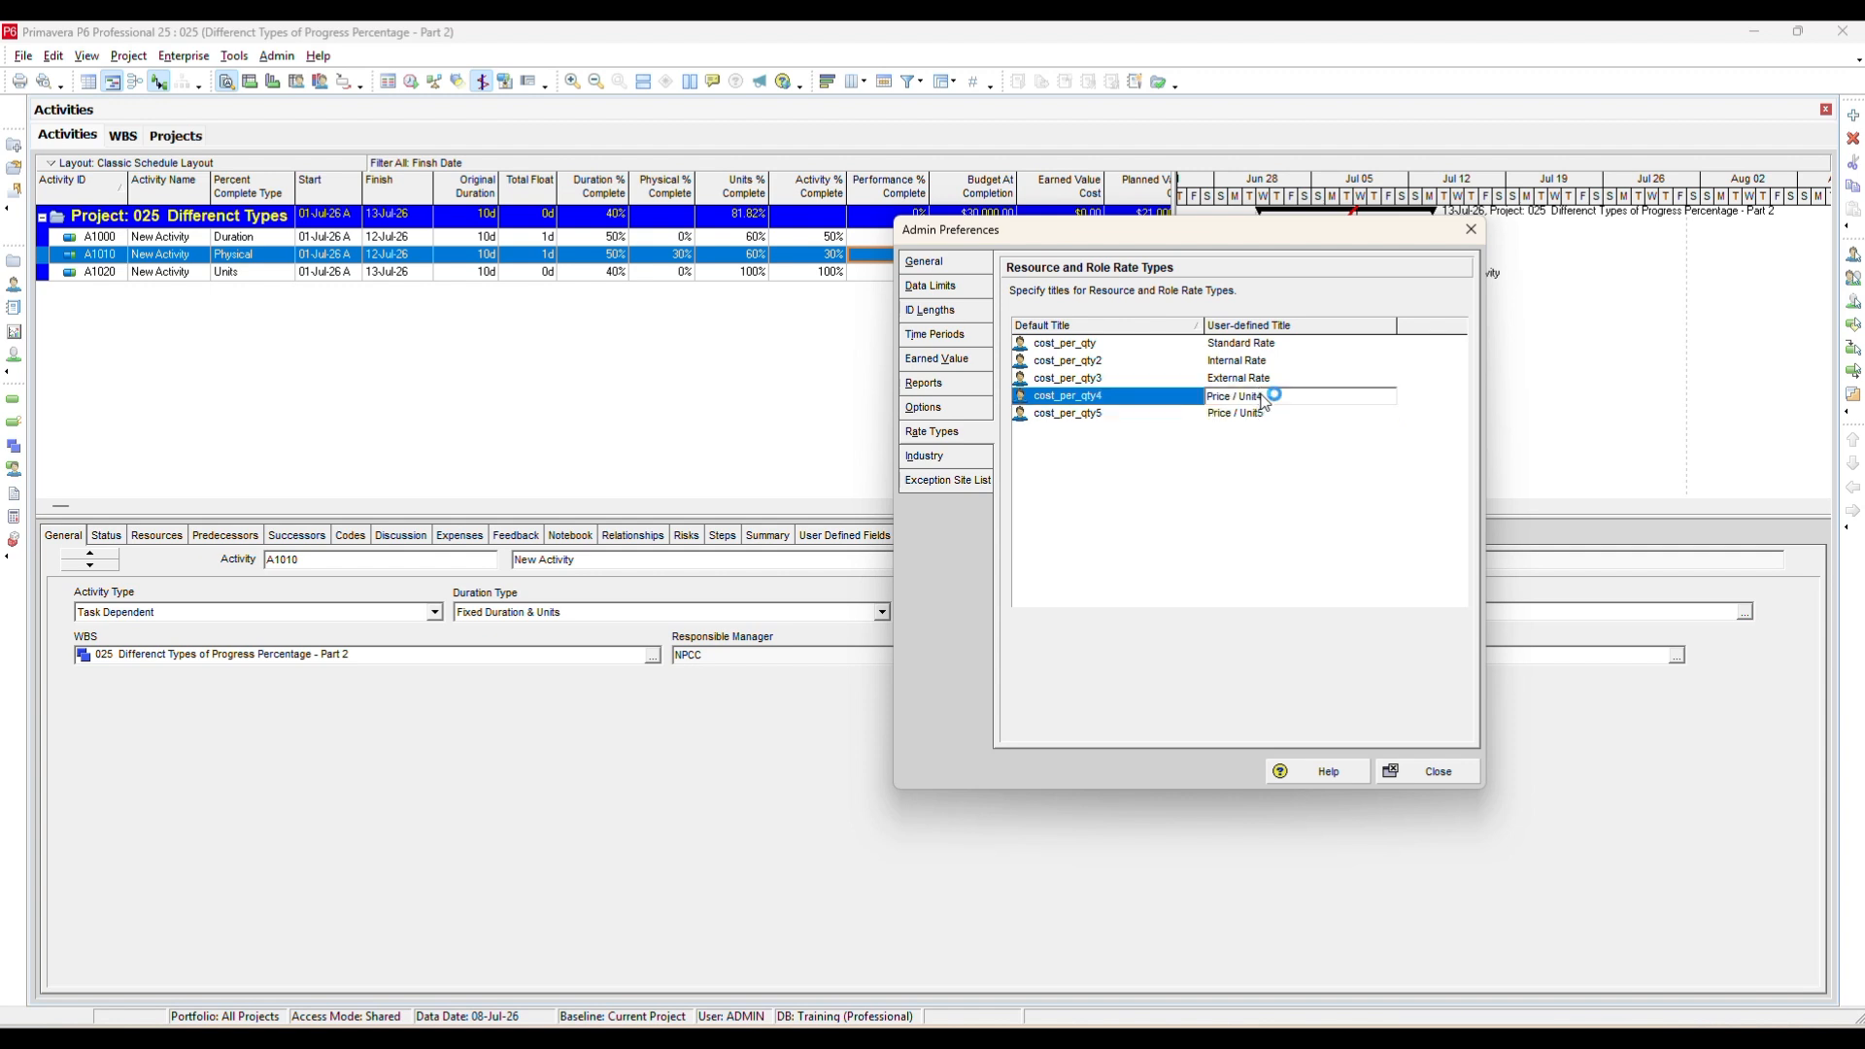
click(1276, 346)
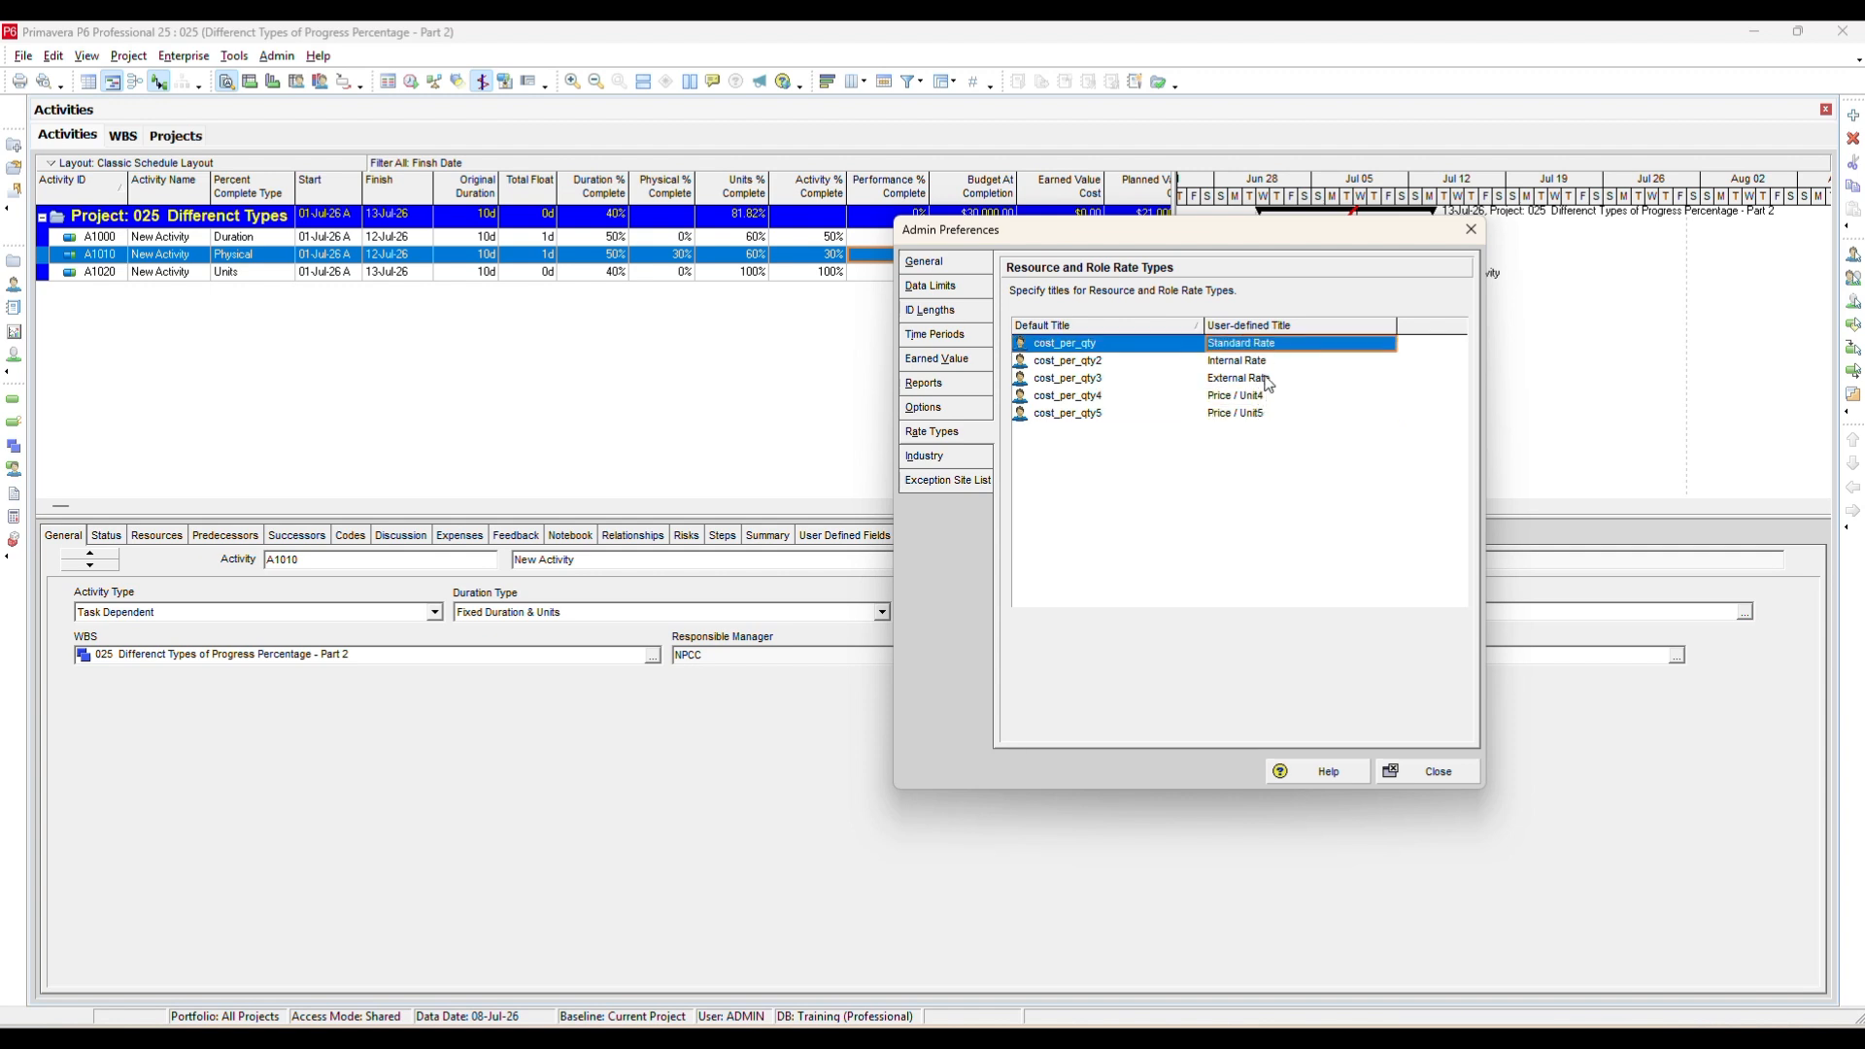
click(1265, 365)
click(1269, 380)
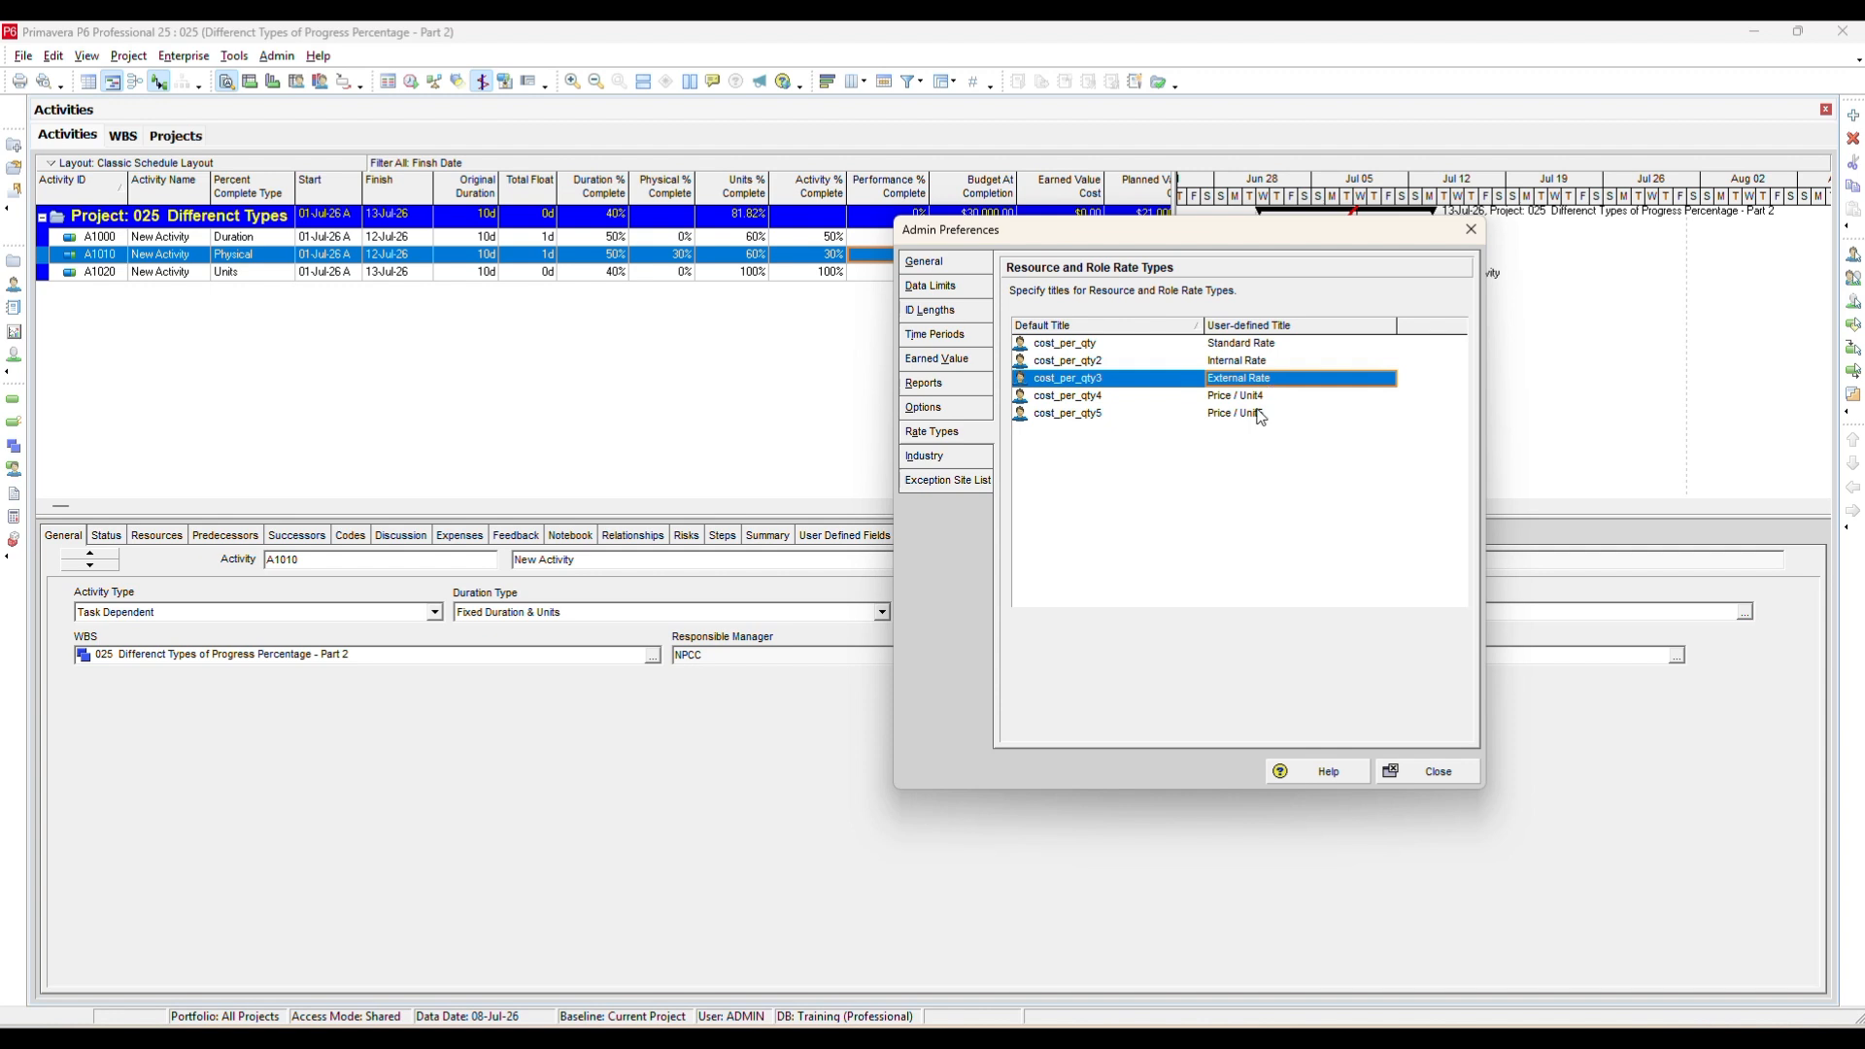
click(1268, 399)
click(1272, 418)
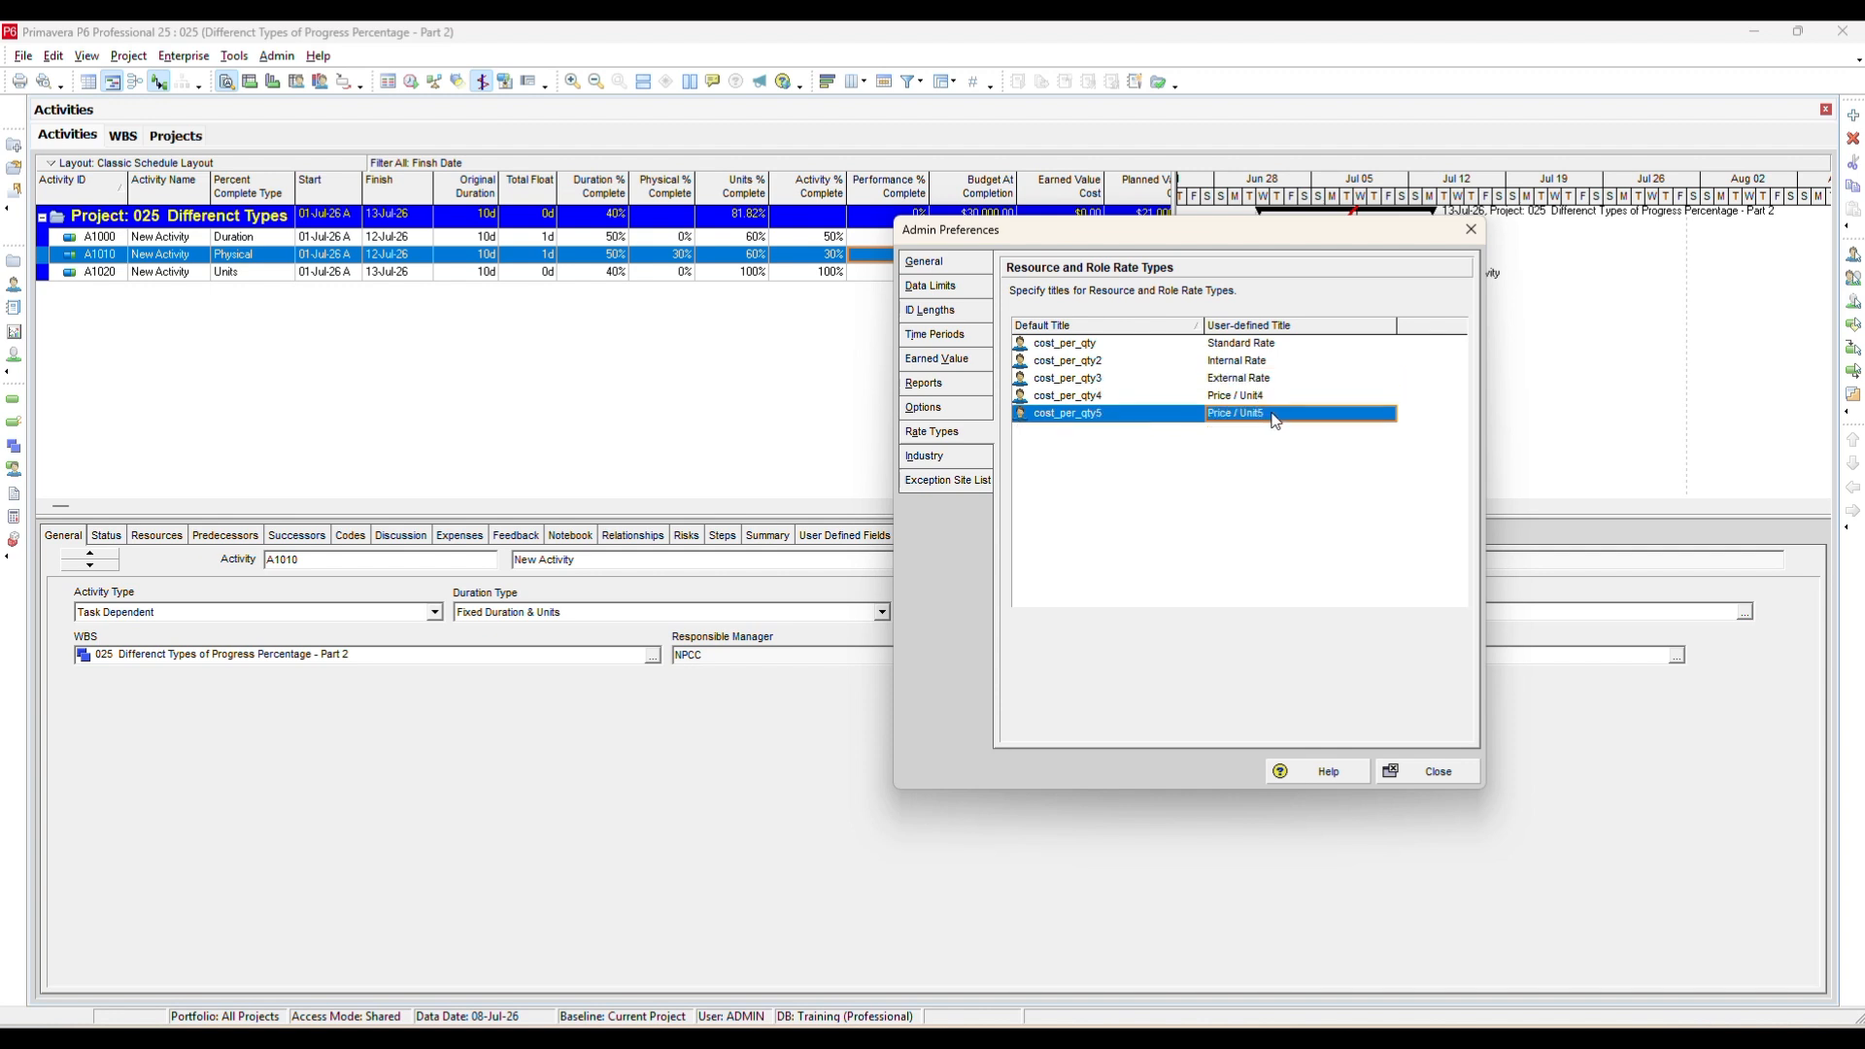
click(1271, 346)
click(1272, 380)
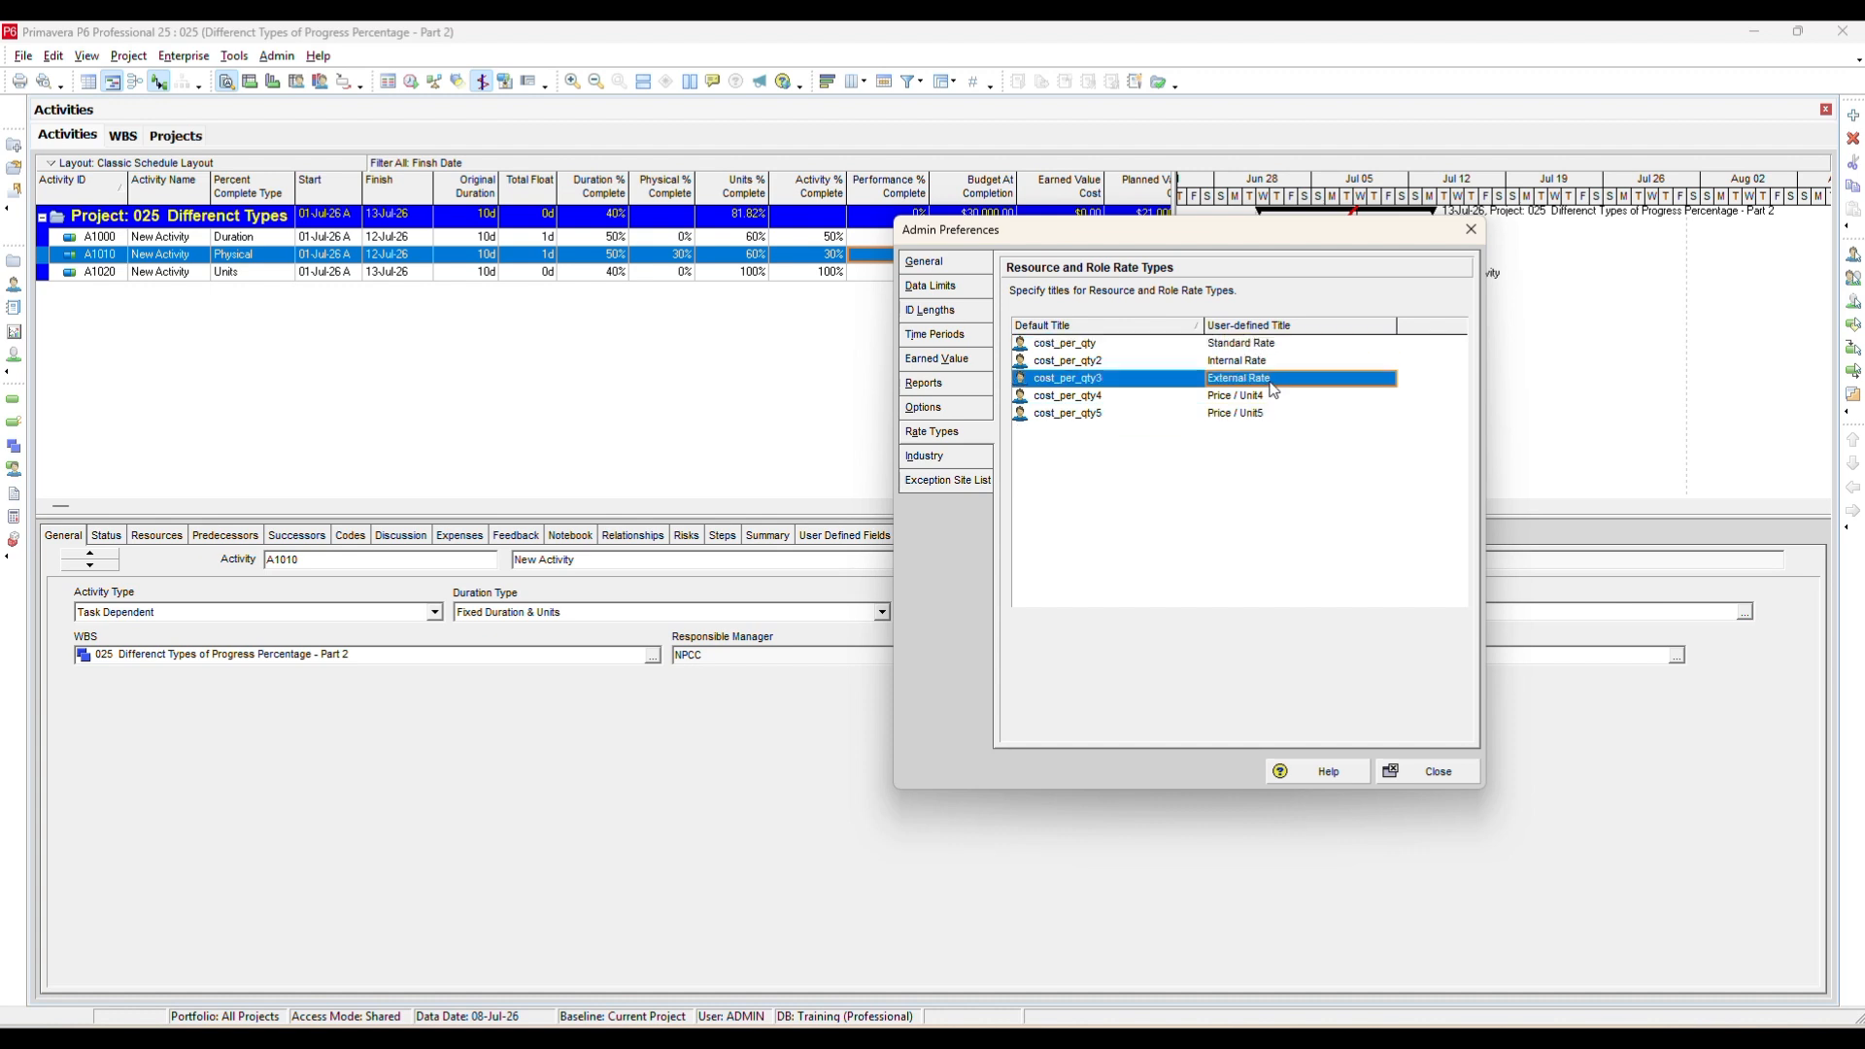
click(1284, 348)
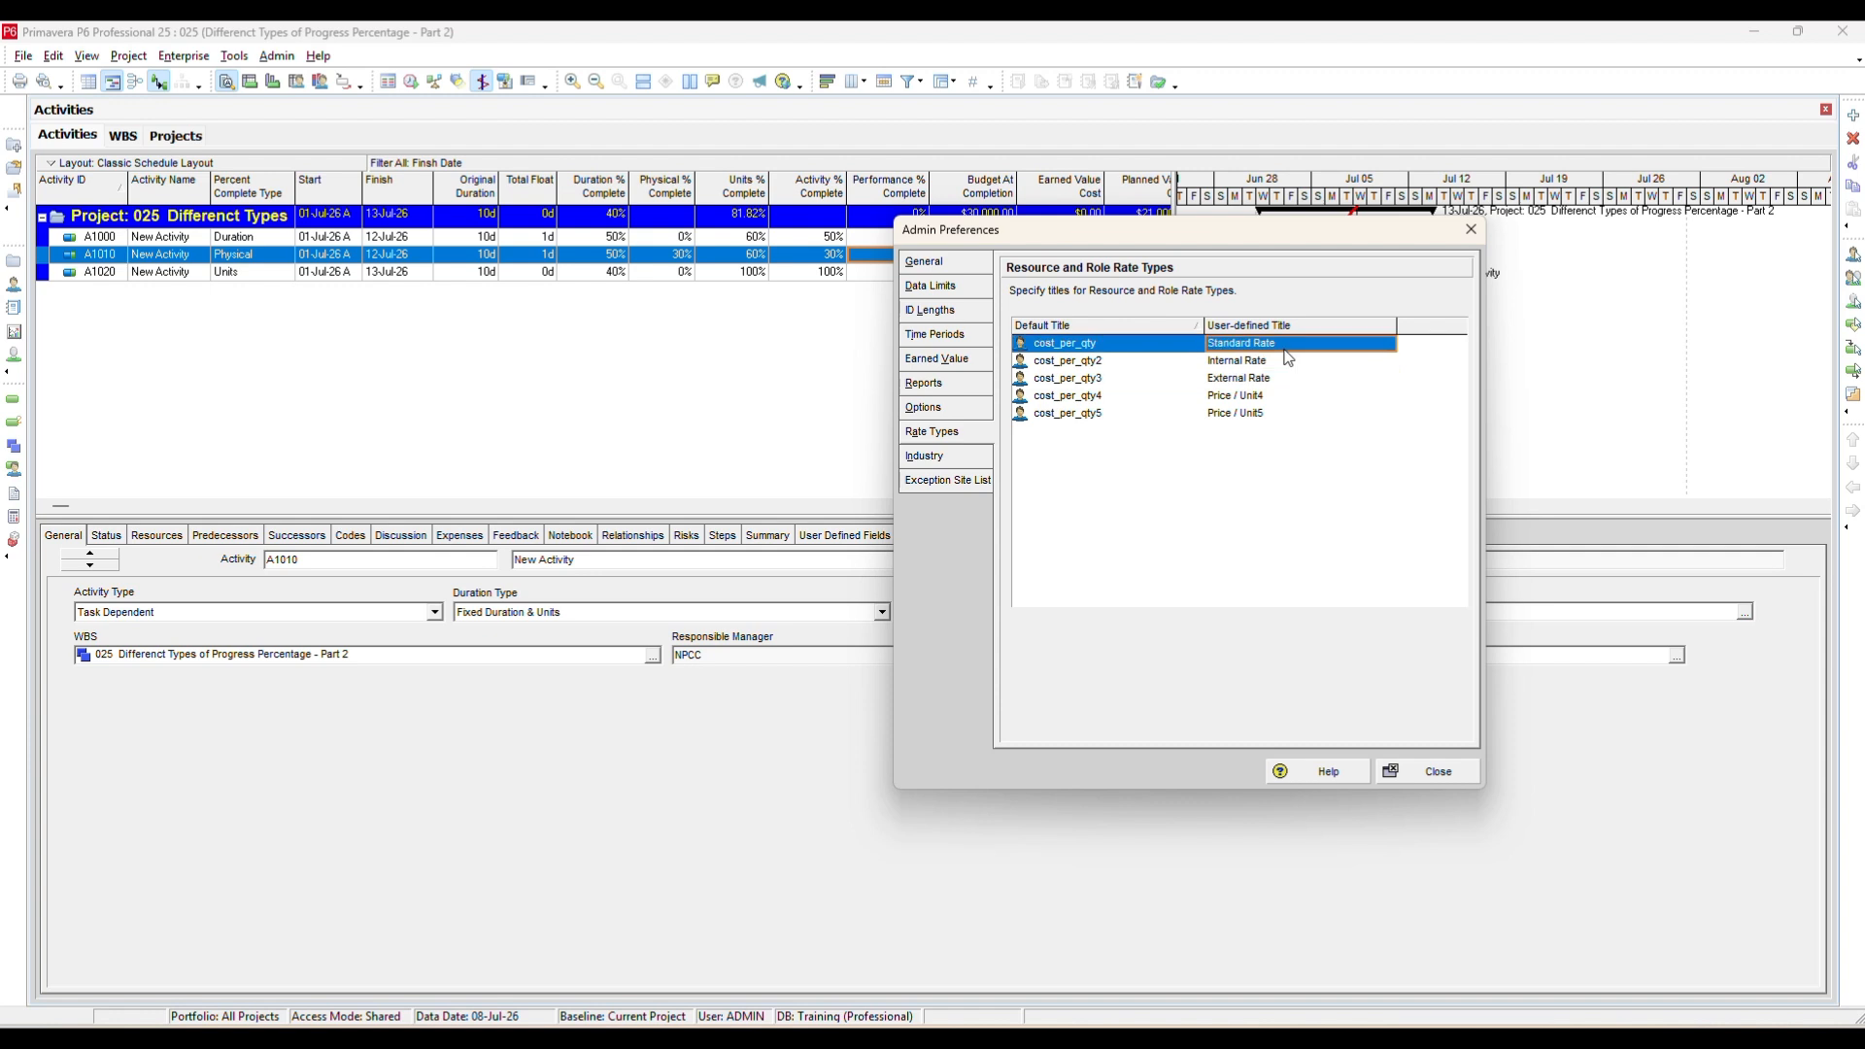
click(1280, 412)
Review the Industry and Exception Site List pages, then close Admin Preferences.
click(971, 454)
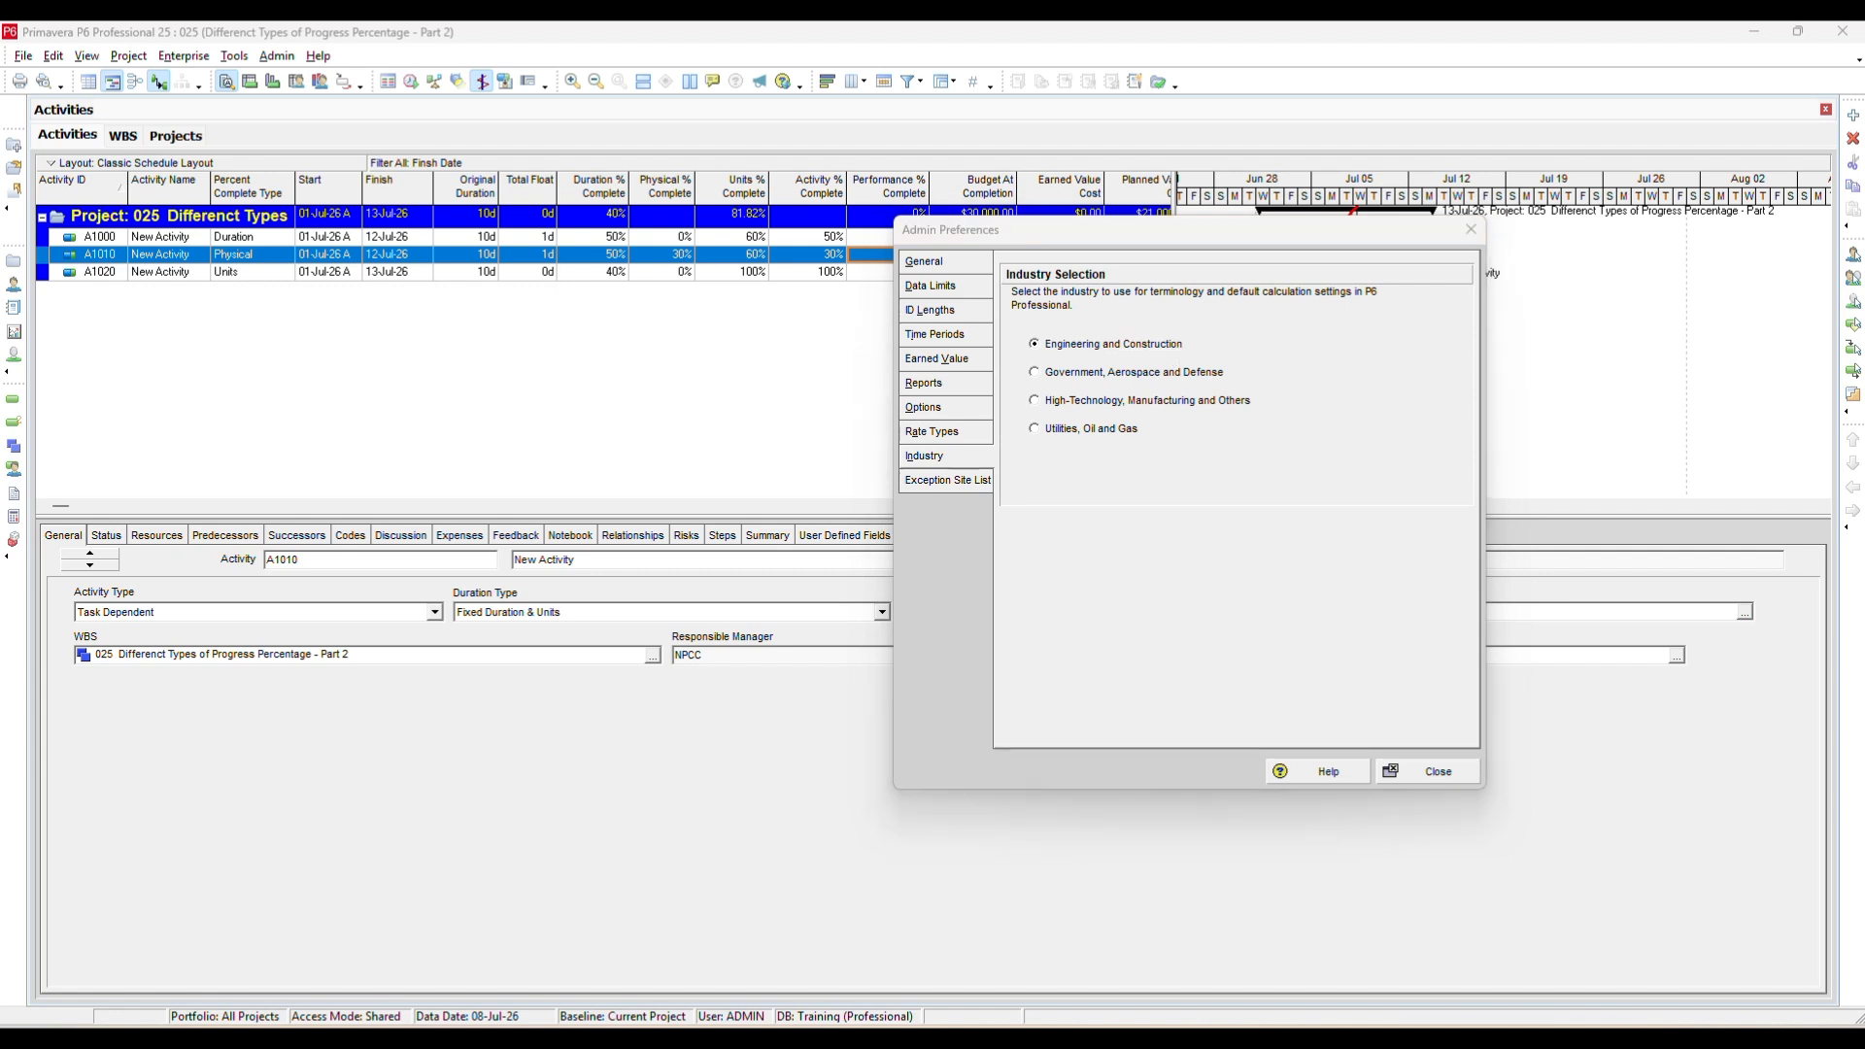
click(967, 485)
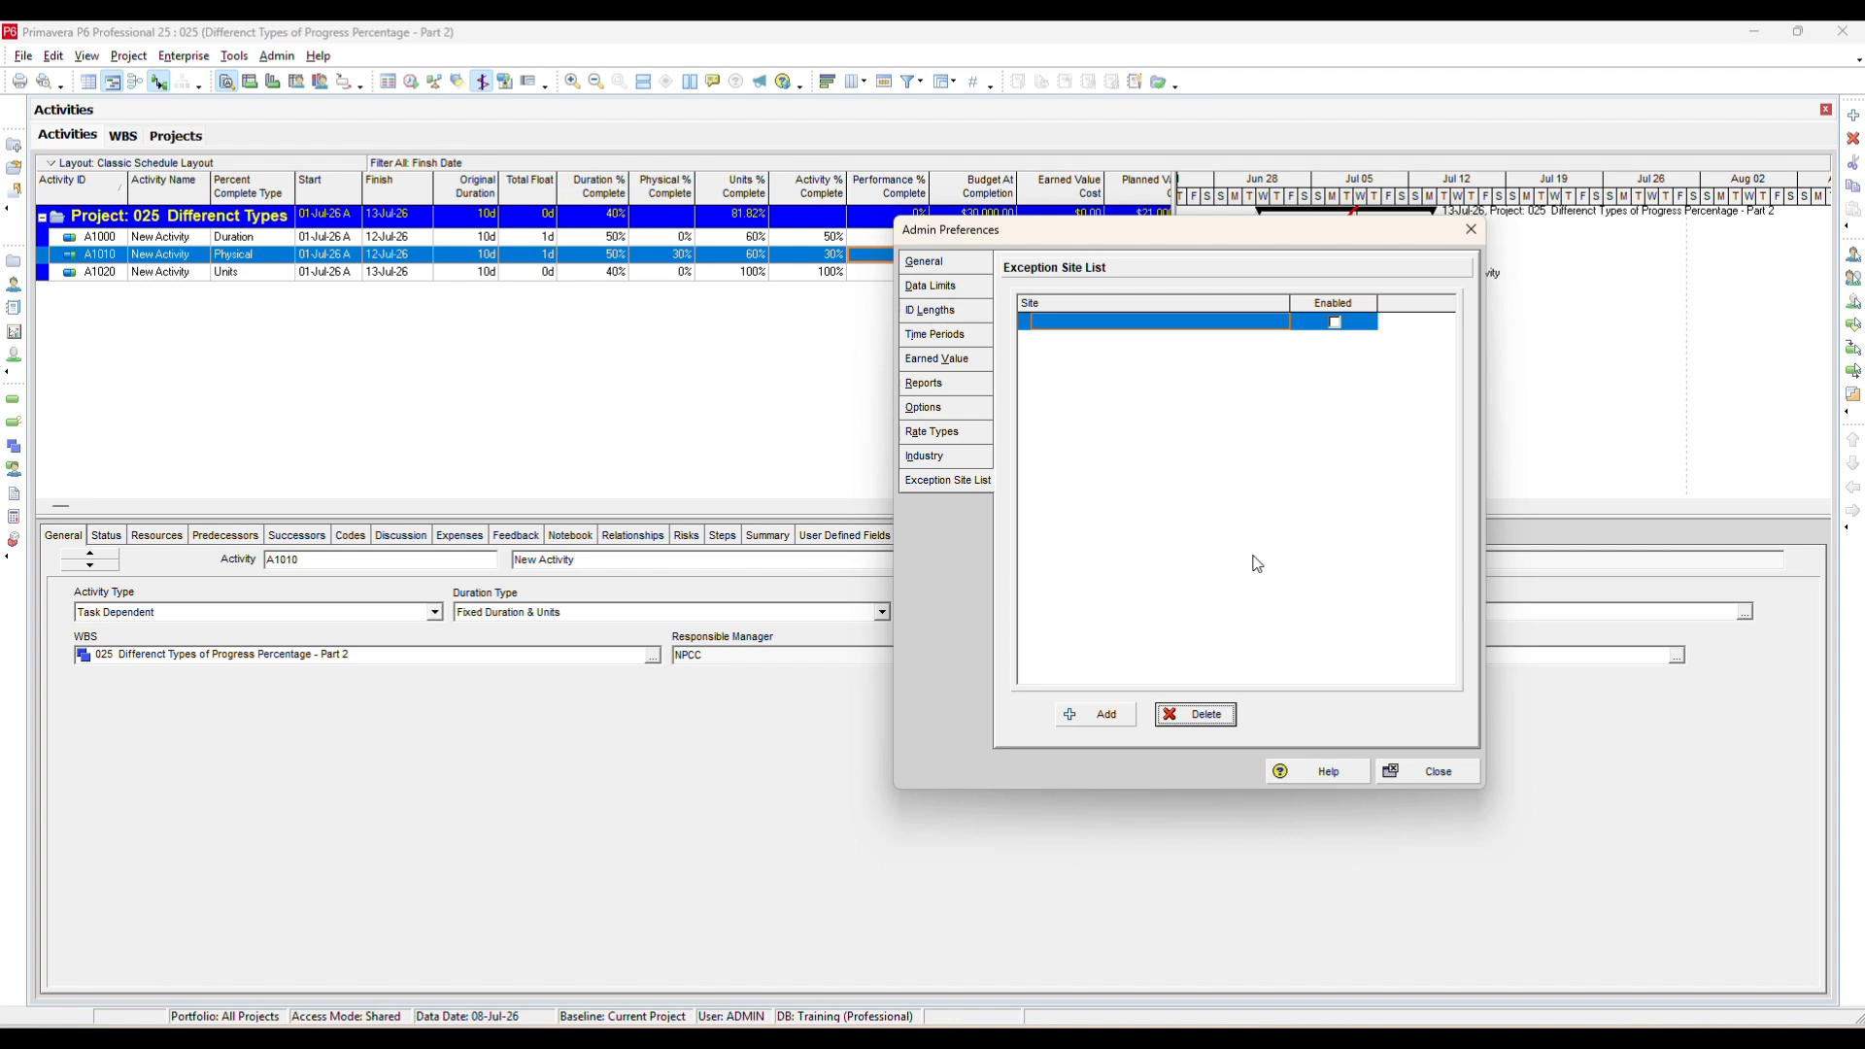
click(1445, 772)
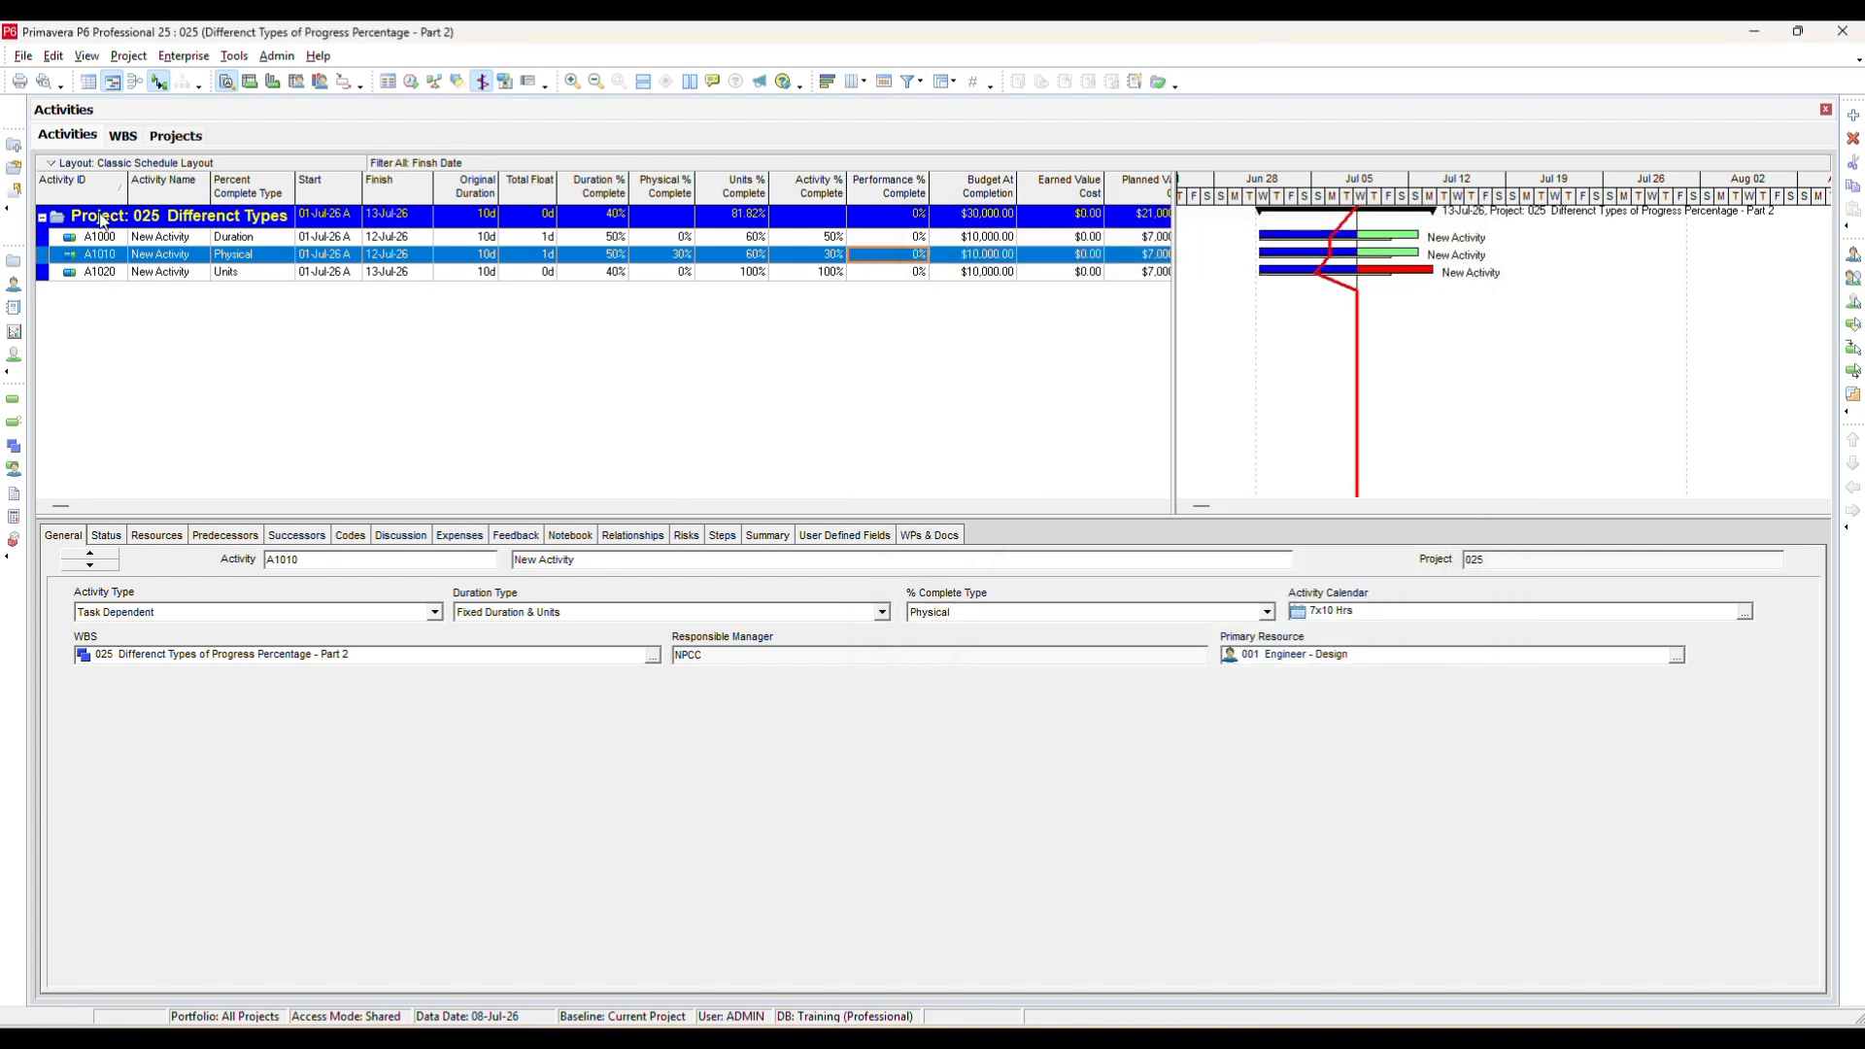
Select project 026 in the Projects list and reopen Admin Preferences on its General page.
click(158, 138)
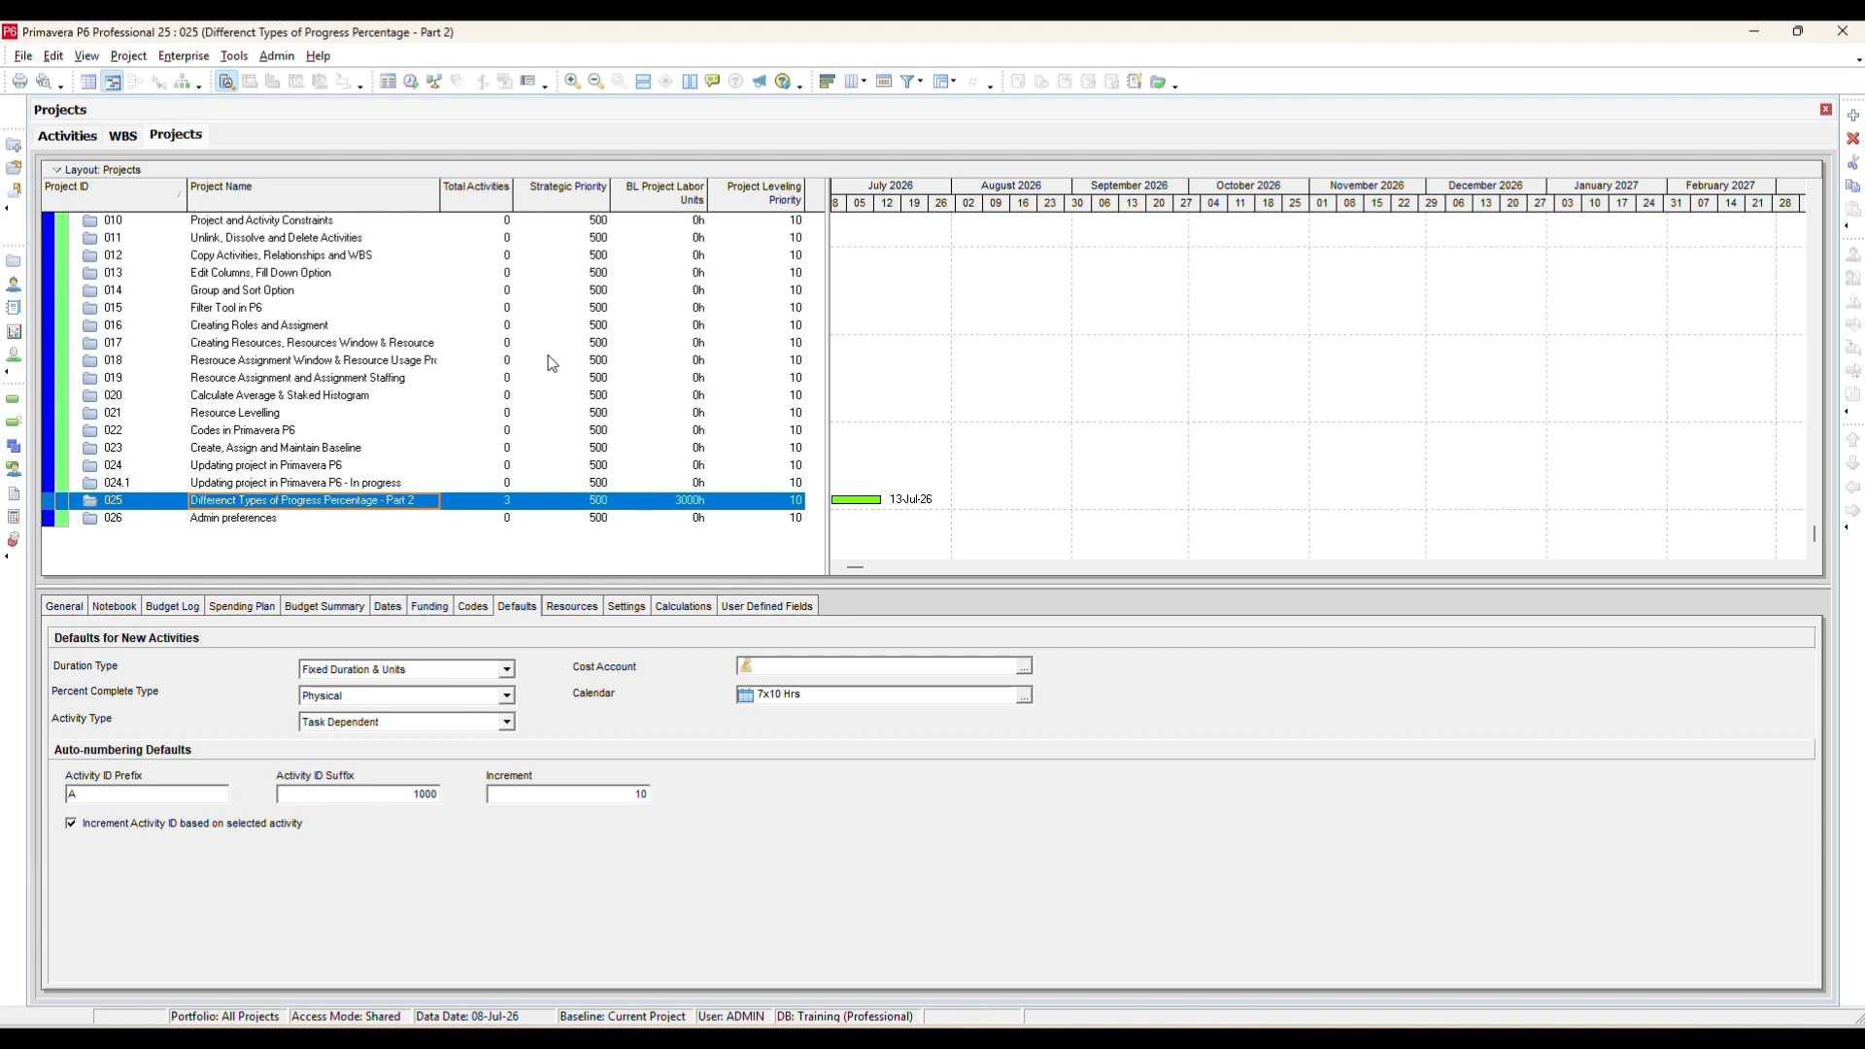
click(237, 521)
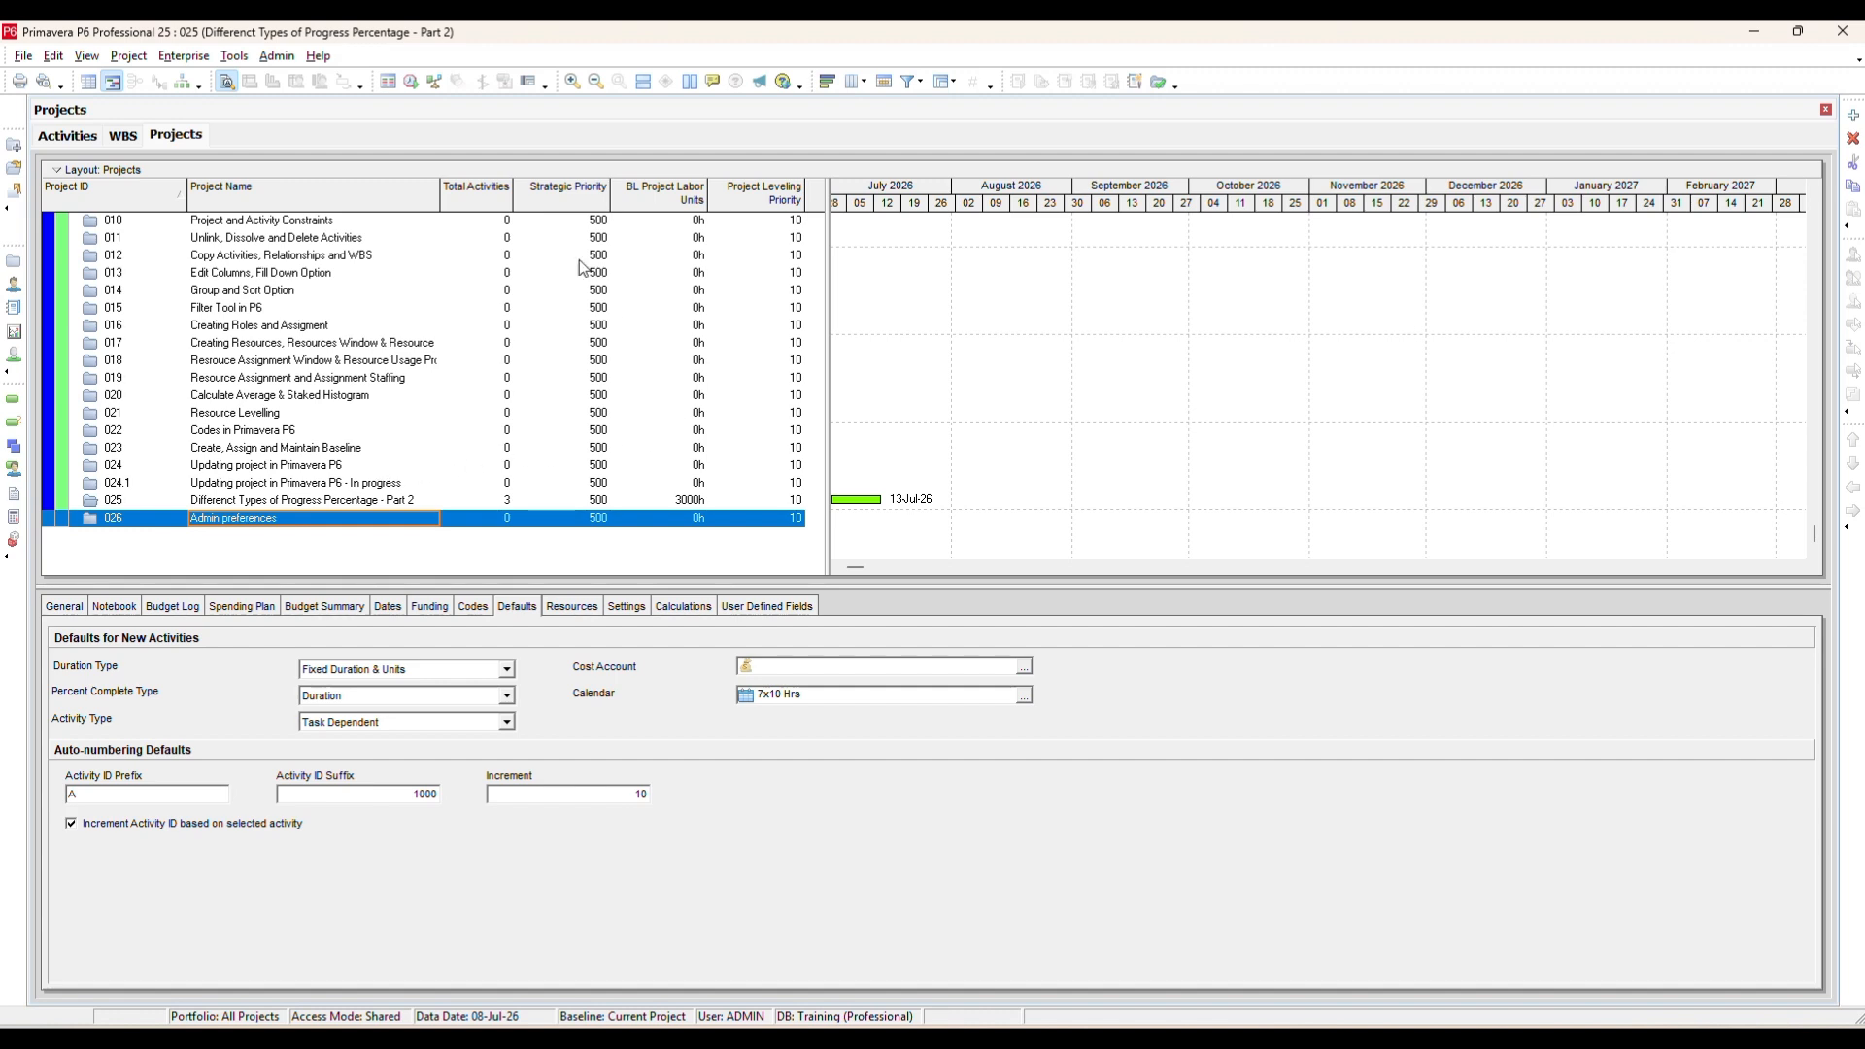
click(273, 56)
click(330, 77)
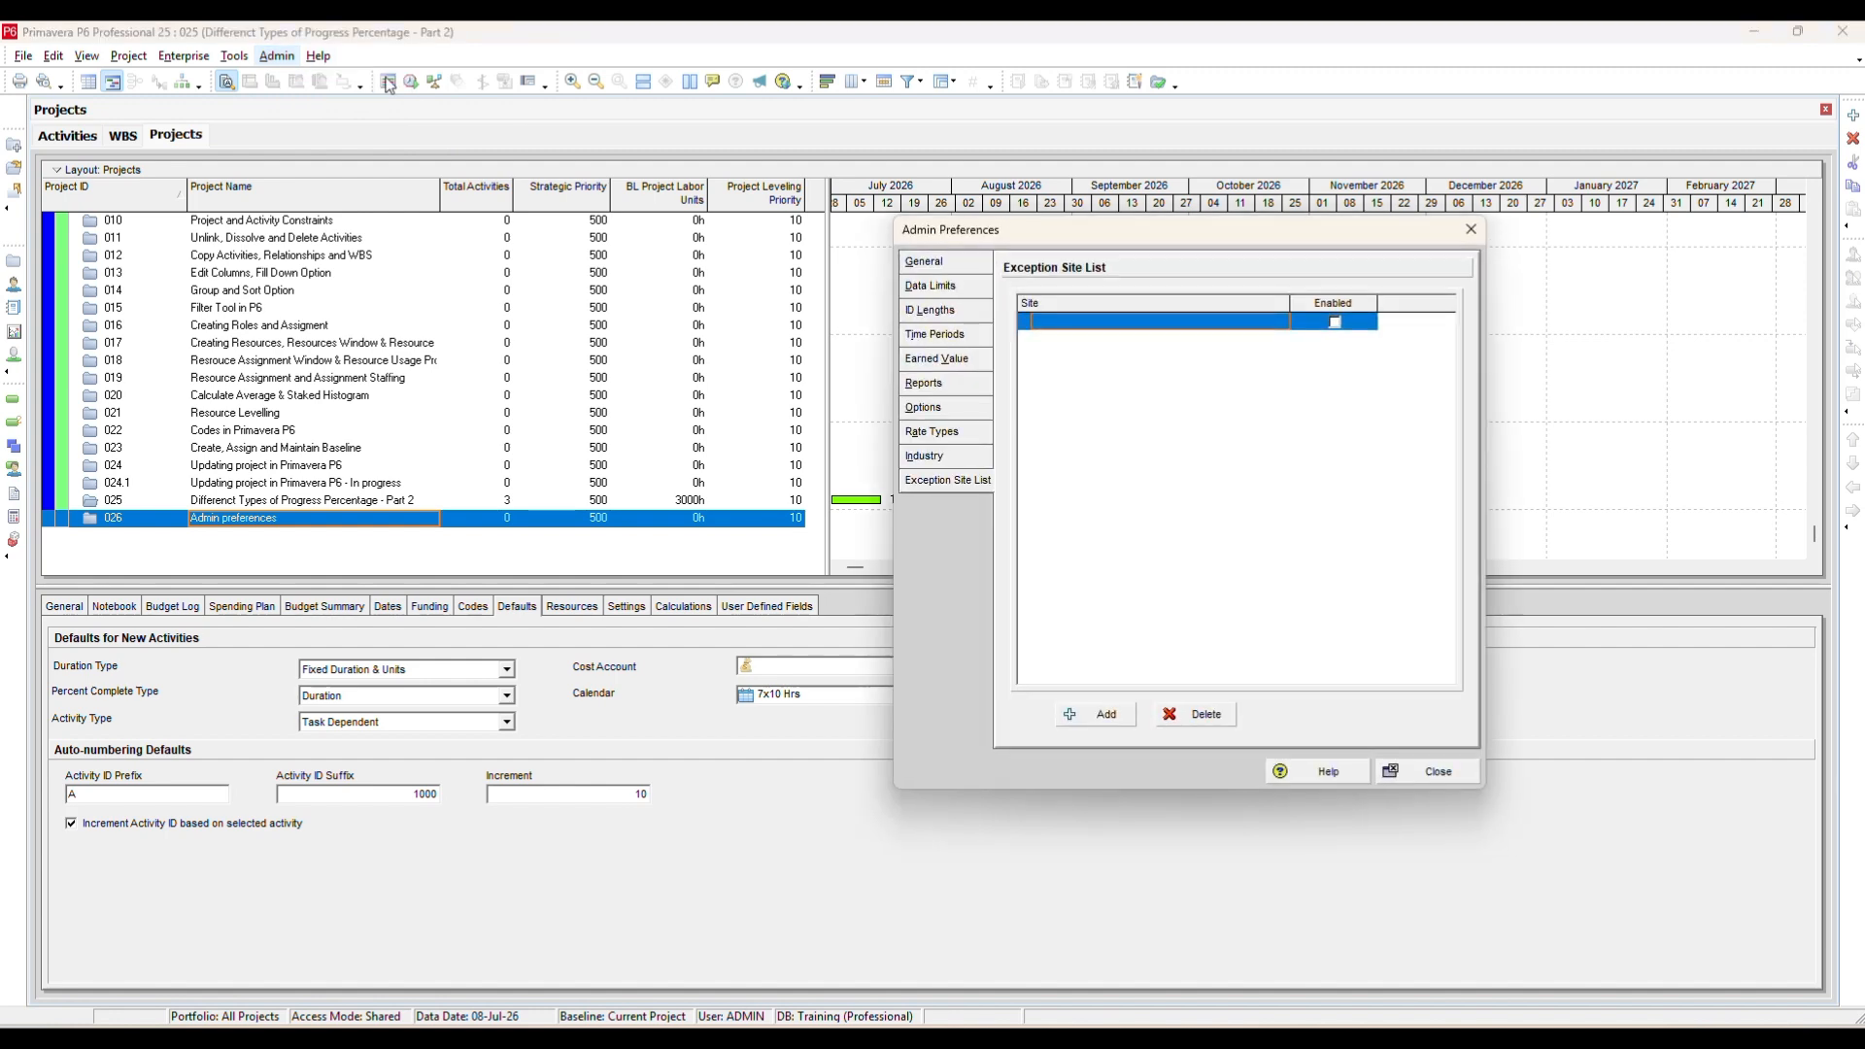
click(927, 263)
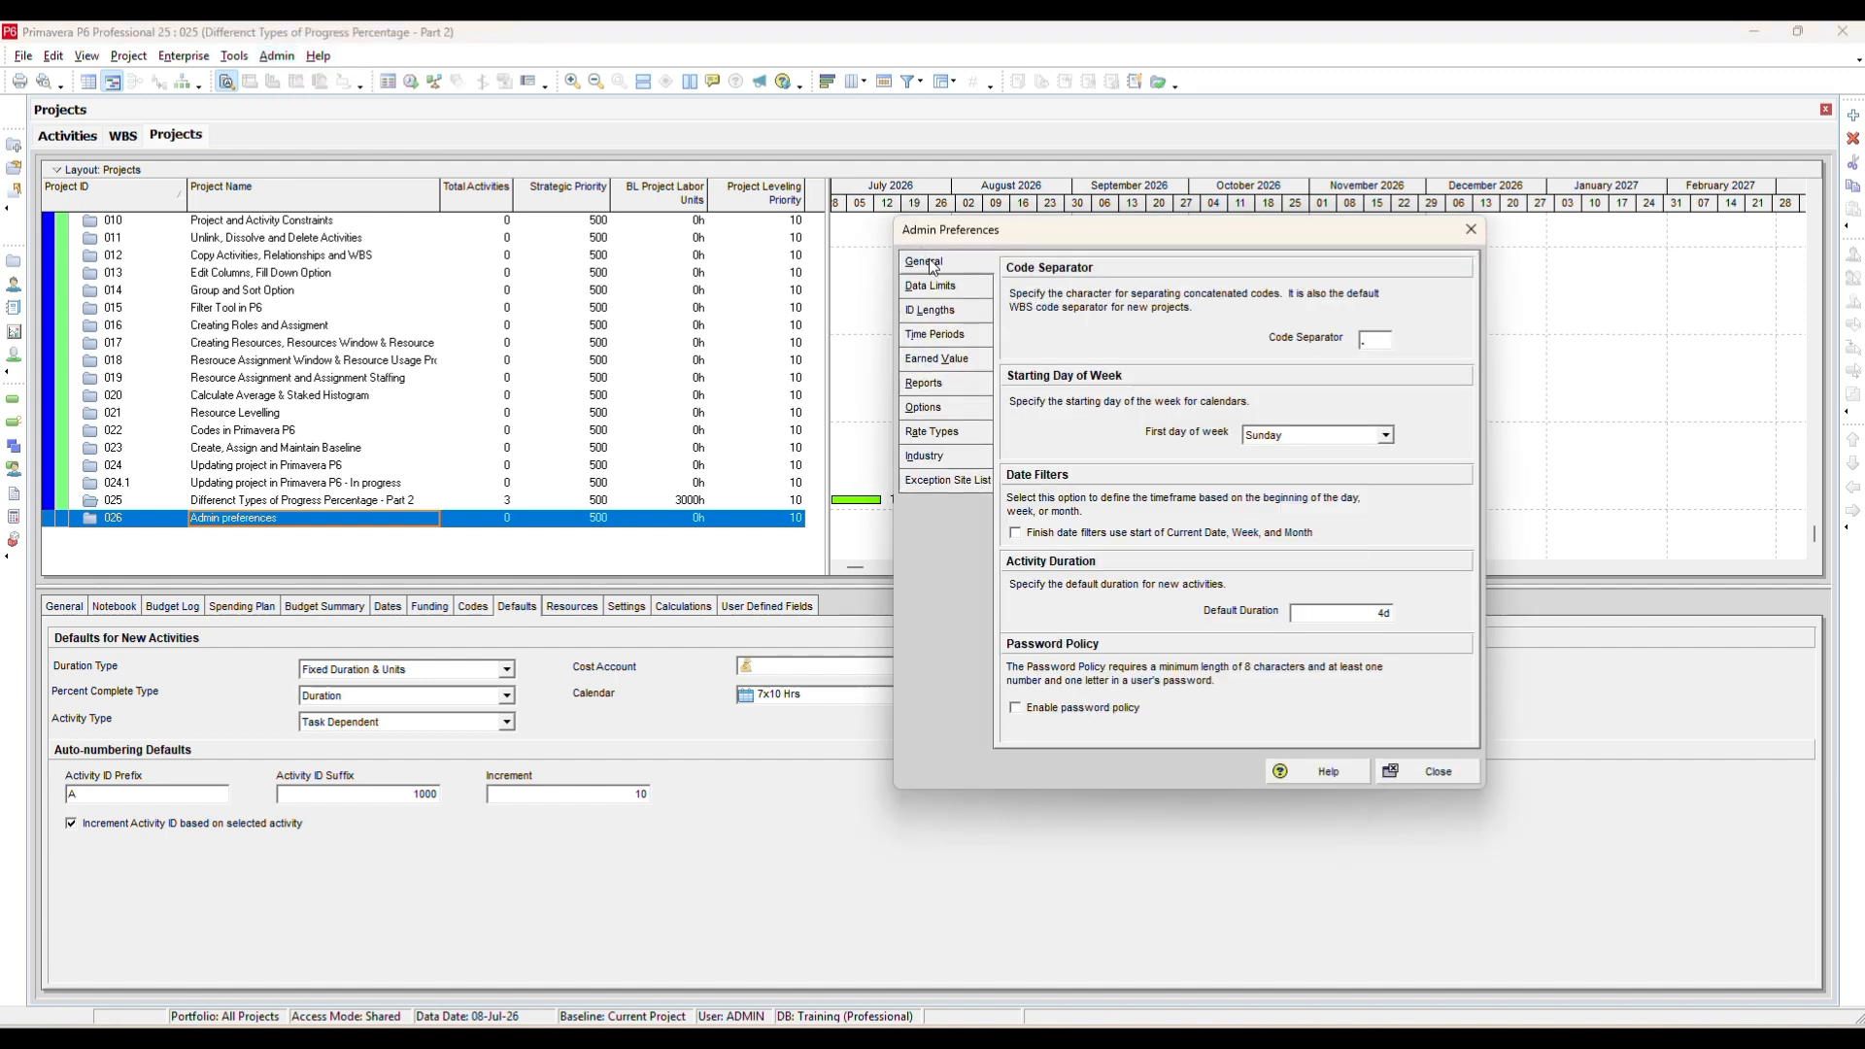